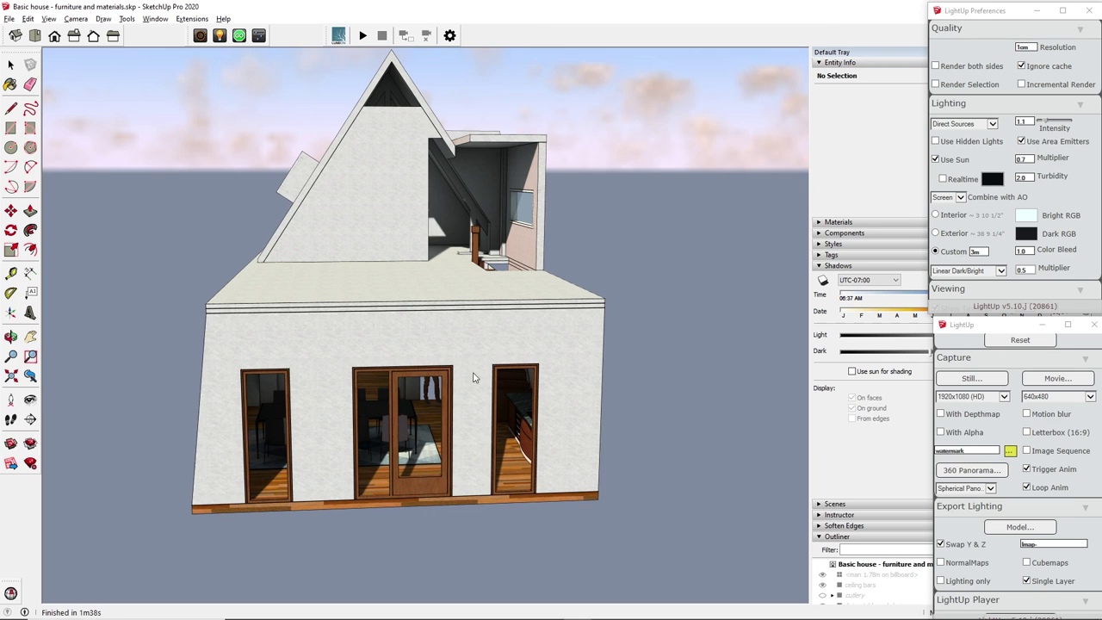
Step: Orbit the villa in the 3D window and bring up the ground slab's context menu
mouse_move(472, 377)
middle_mouse_down()
mouse_move(373, 329)
mouse_move(360, 347)
mouse_move(498, 351)
mouse_move(439, 353)
mouse_move(426, 331)
middle_mouse_up()
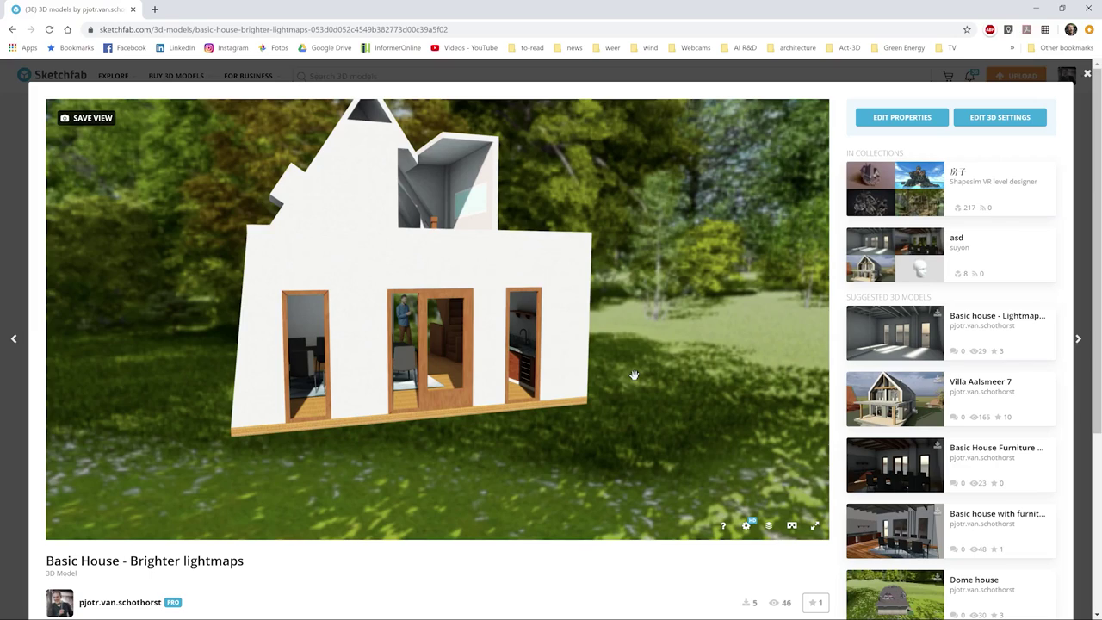
left_click_drag(633, 374, 610, 379)
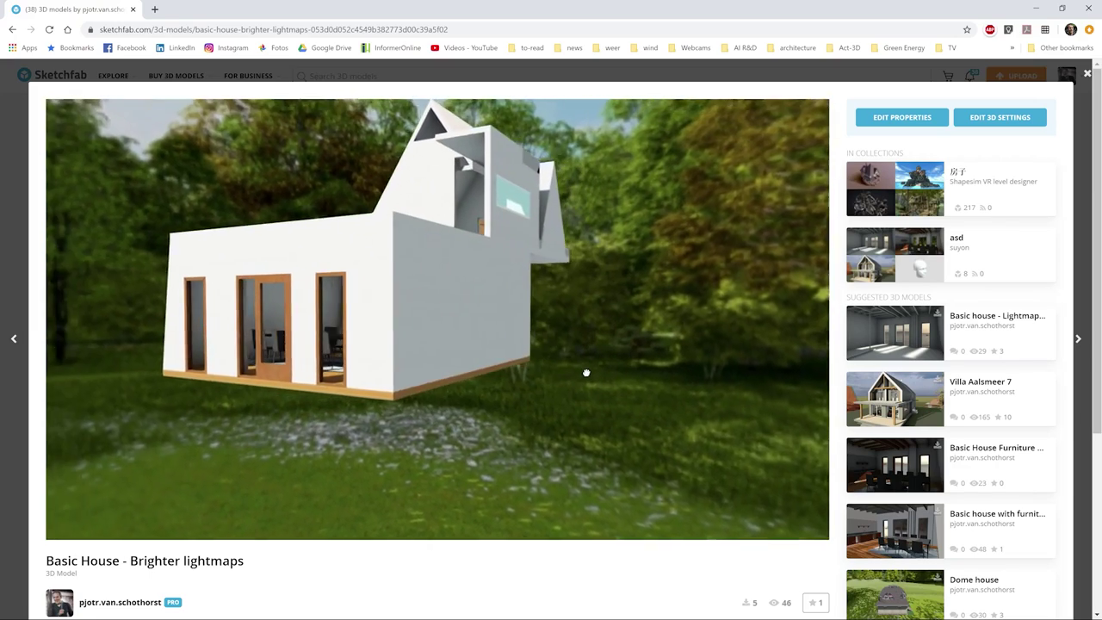
left_click_drag(582, 375, 585, 377)
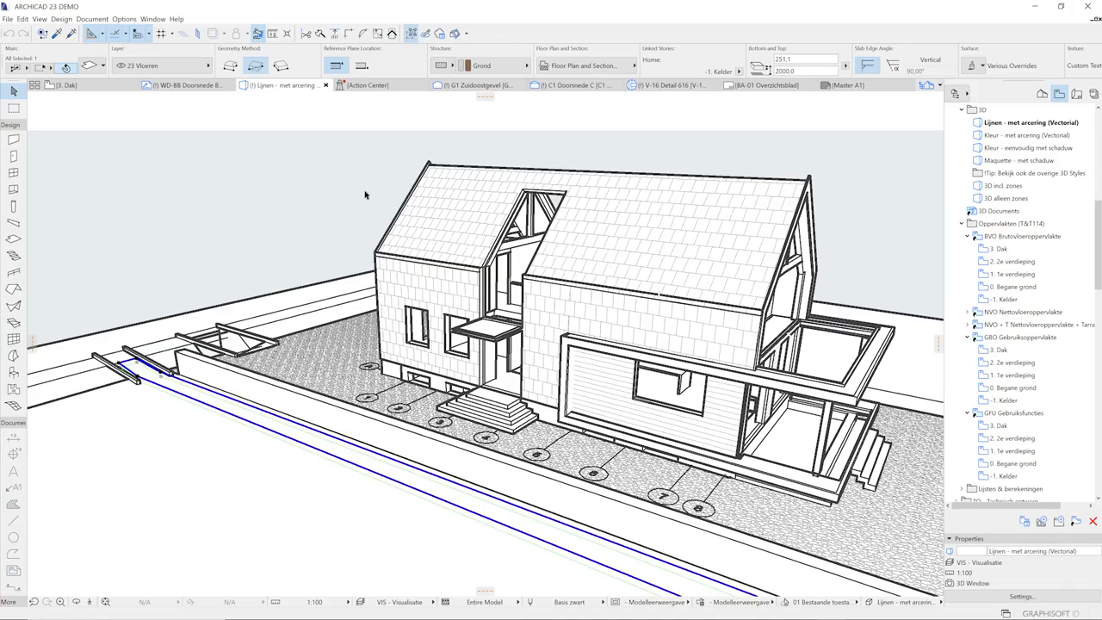
mouse_move(909, 228)
middle_mouse_down("shift")
mouse_move(561, 246)
mouse_move(375, 340)
middle_mouse_up("shift")
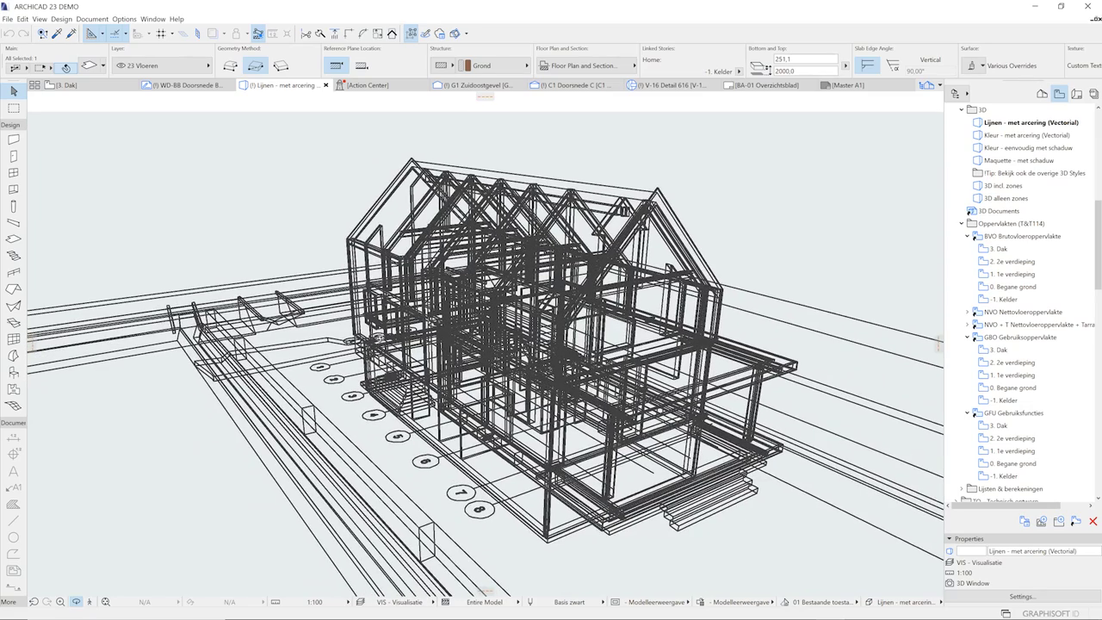
right_click(378, 340)
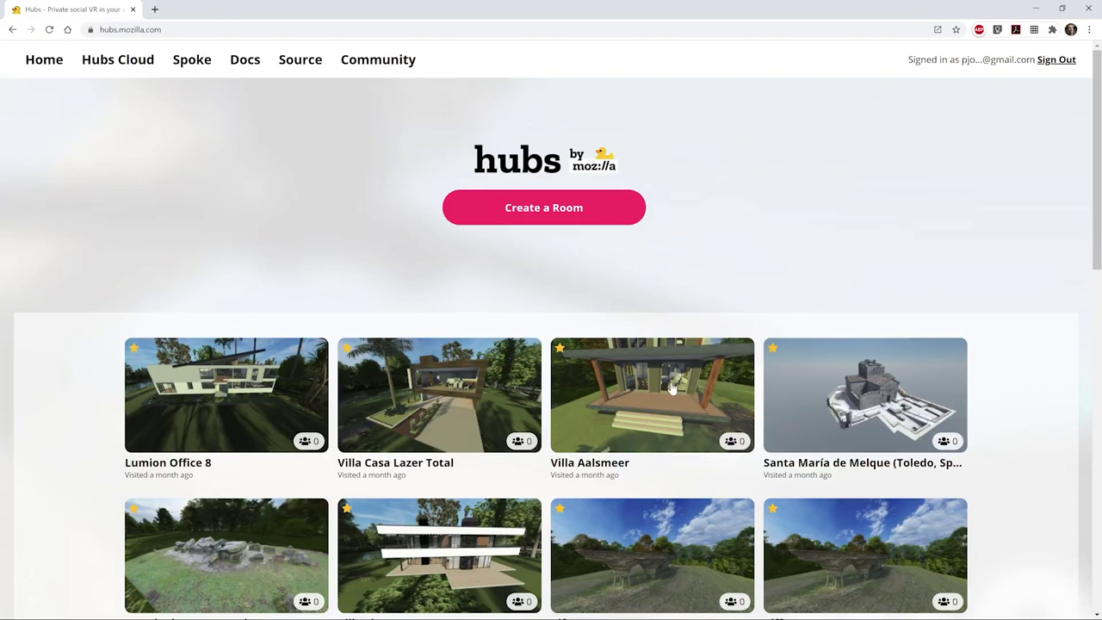
Step: Enter the Villa Aalsmeer room on screen and walk through the glass doors inside
left_click(673, 389)
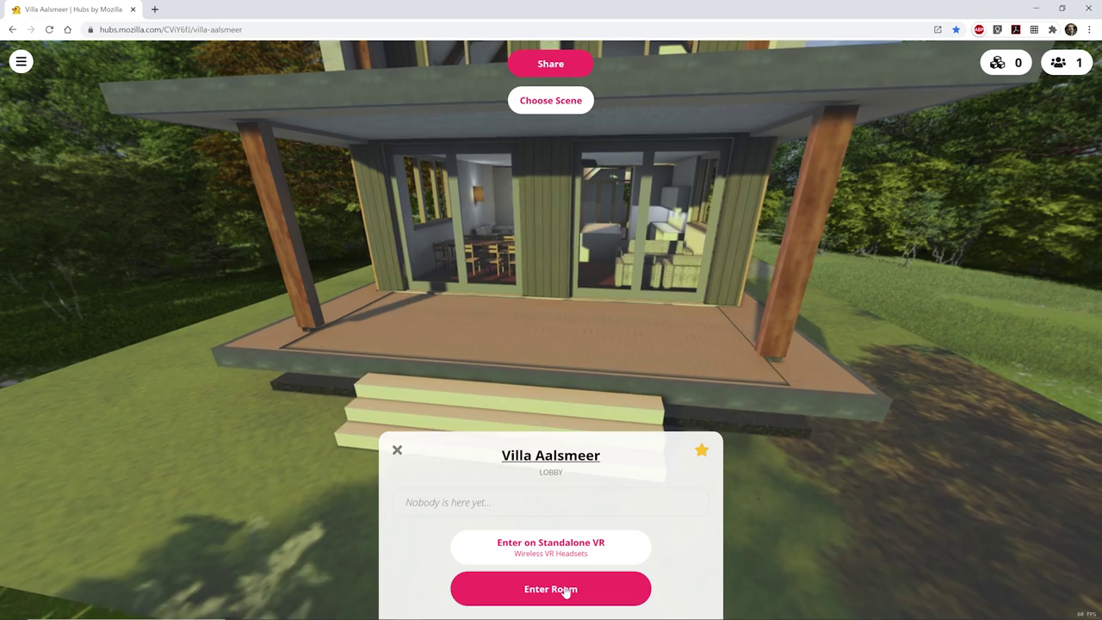
left_click(564, 591)
left_click(566, 590)
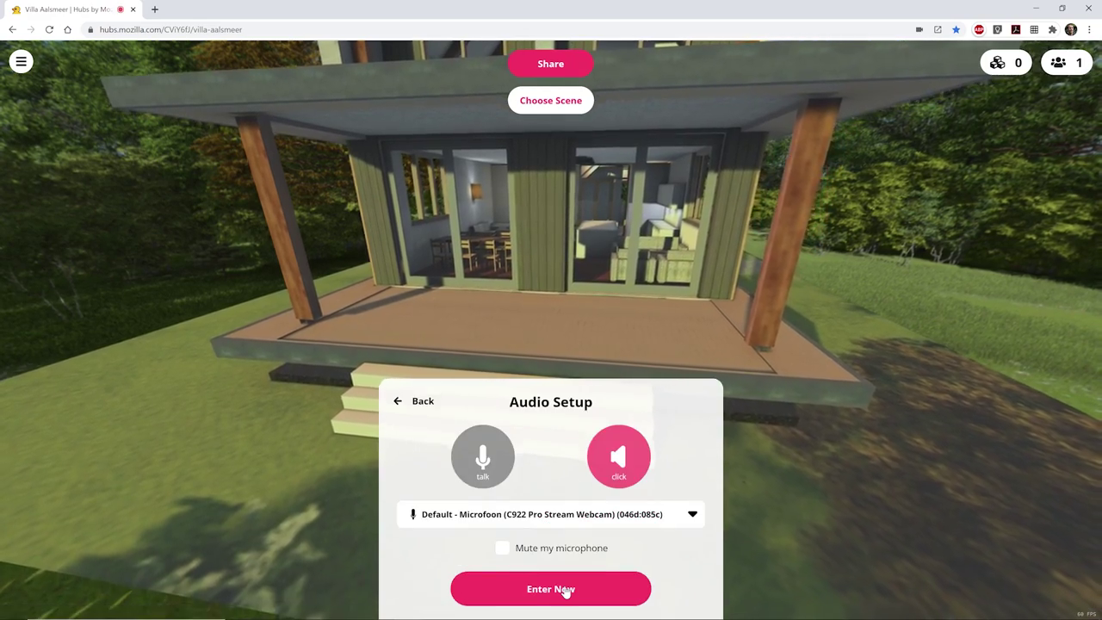
left_click(563, 591)
key("w")
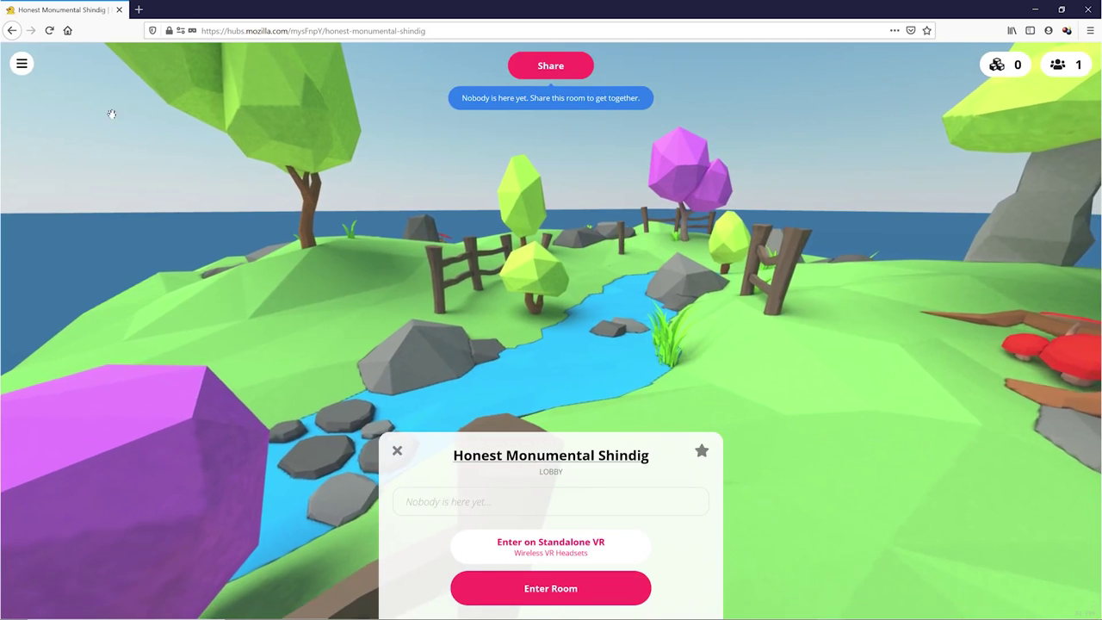
Step: Set the new room's scene to Cudillero Diorama
left_click(22, 63)
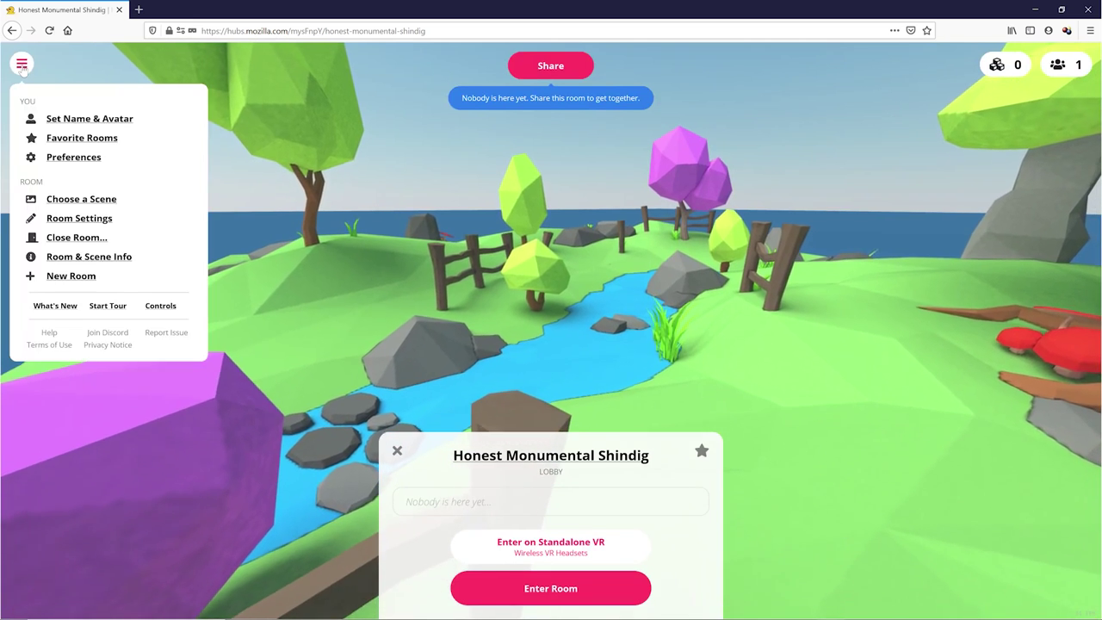
left_click(81, 199)
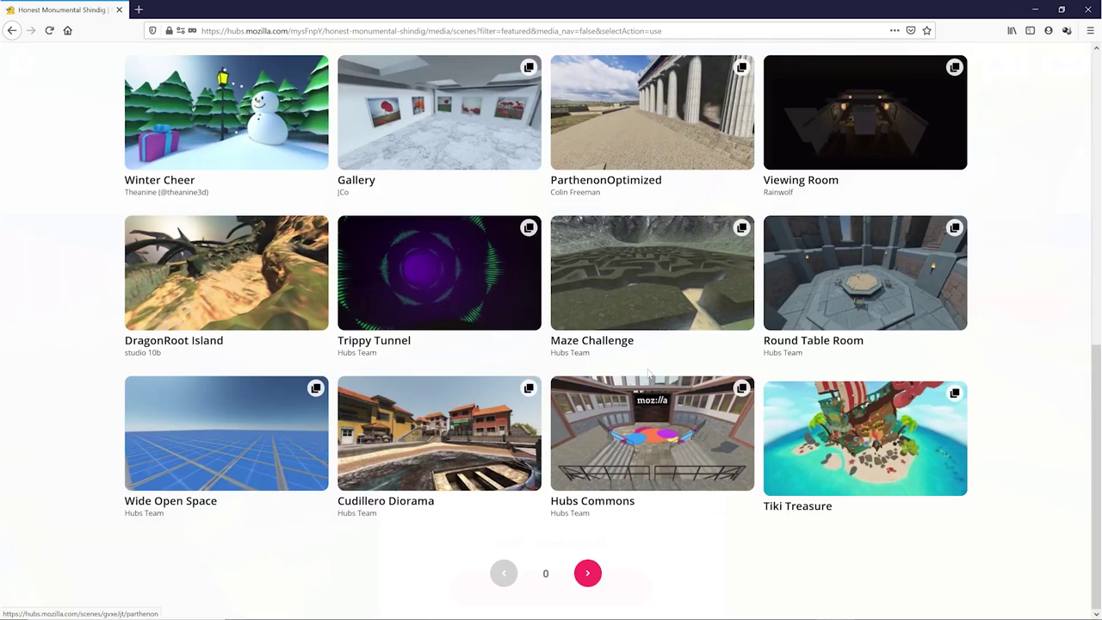
left_click(450, 439)
Step: Walk along the dock to the quay wall and turn left toward the Florista building
key("w")
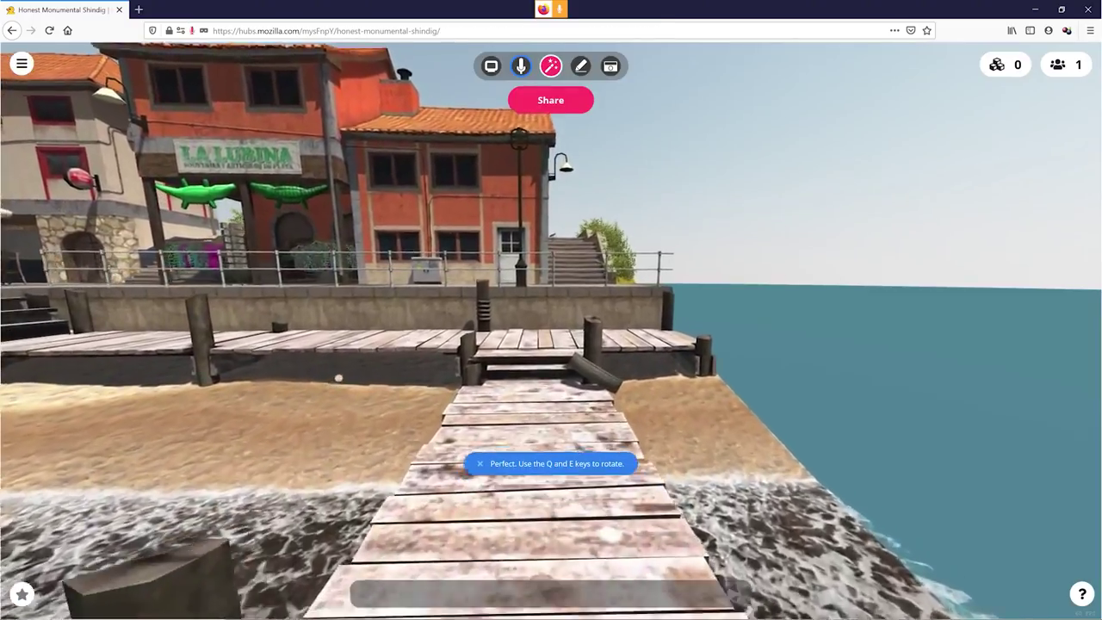
key("w")
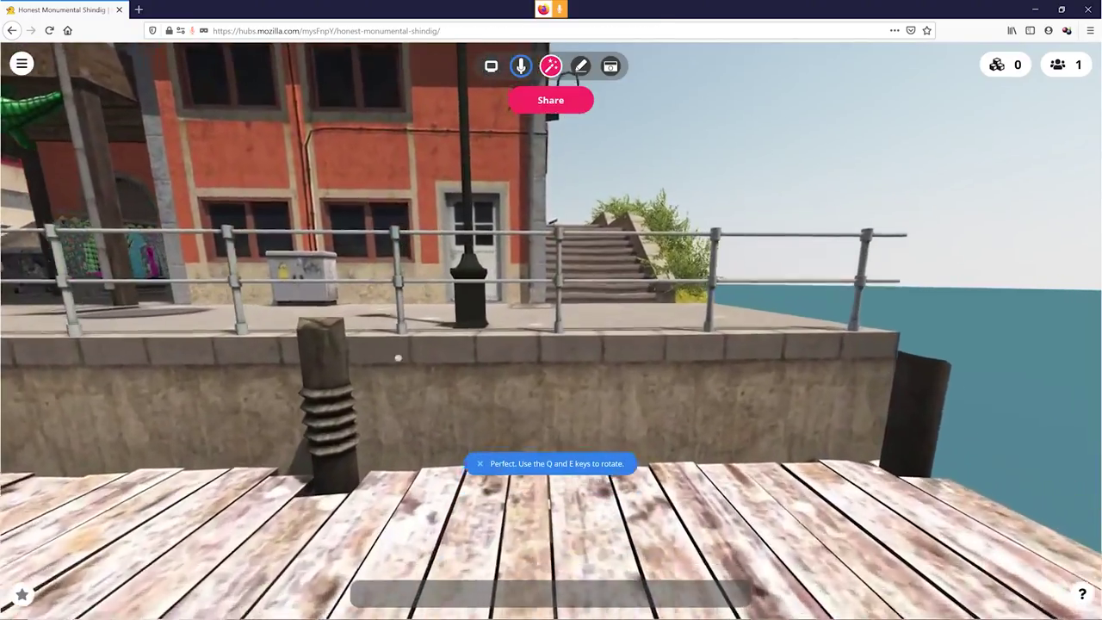
key("q")
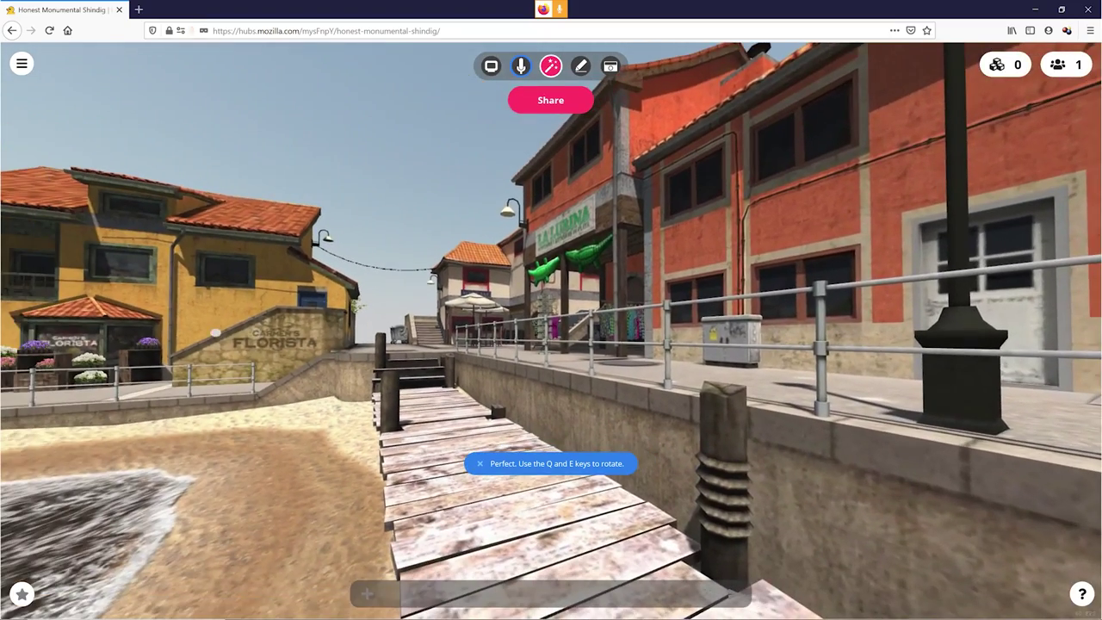
key("q")
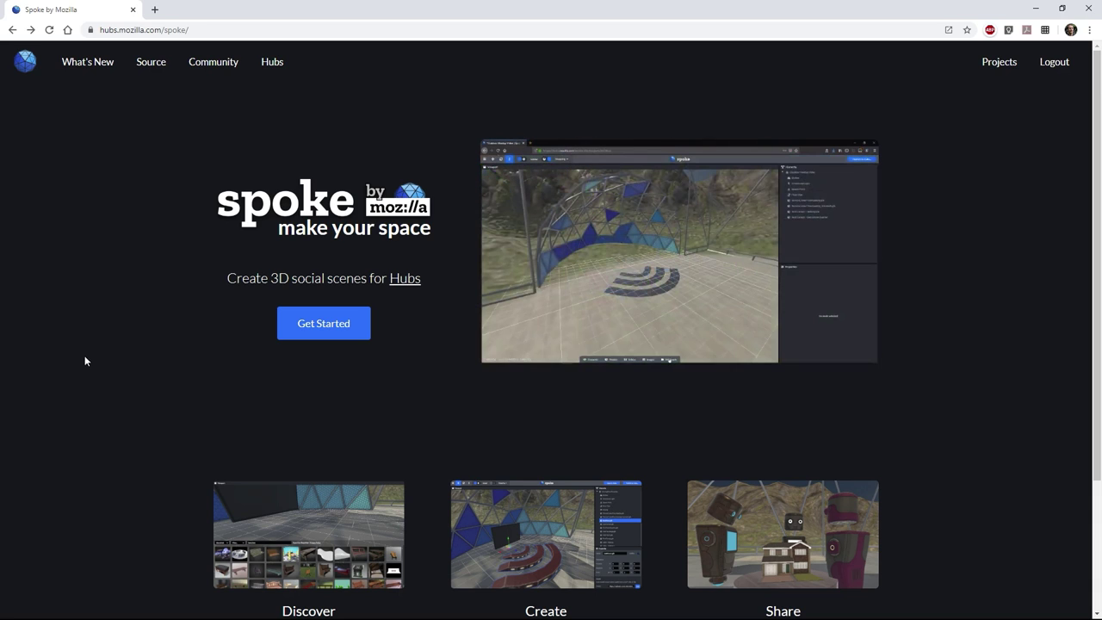
Step: Create a new empty Spoke project and delete the Terrain_Crater1.glb crater terrain
left_click(310, 325)
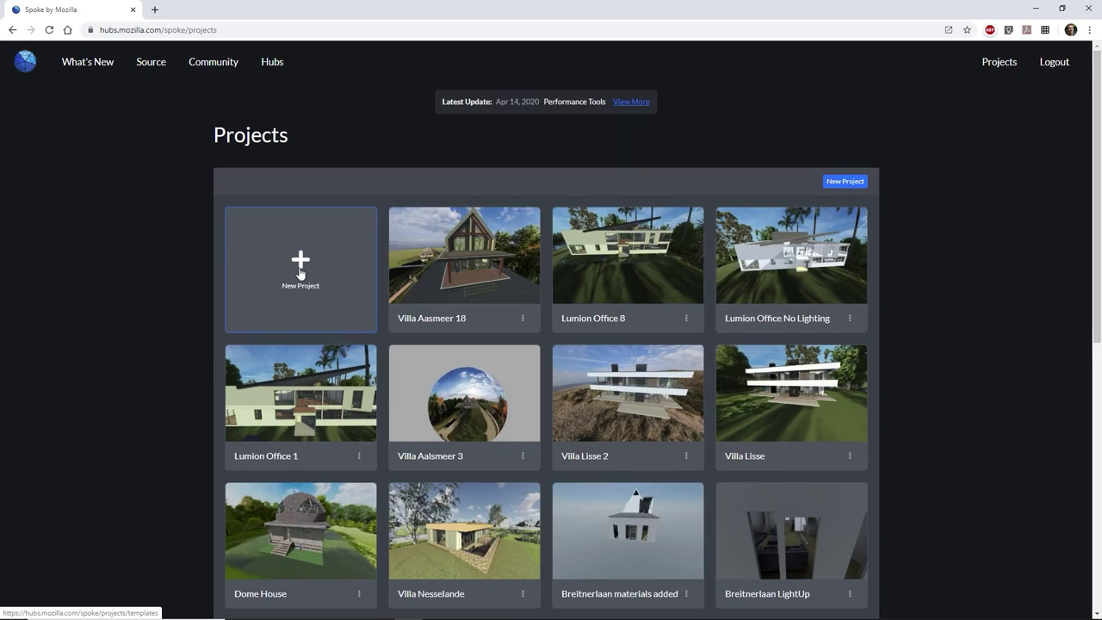
left_click(301, 260)
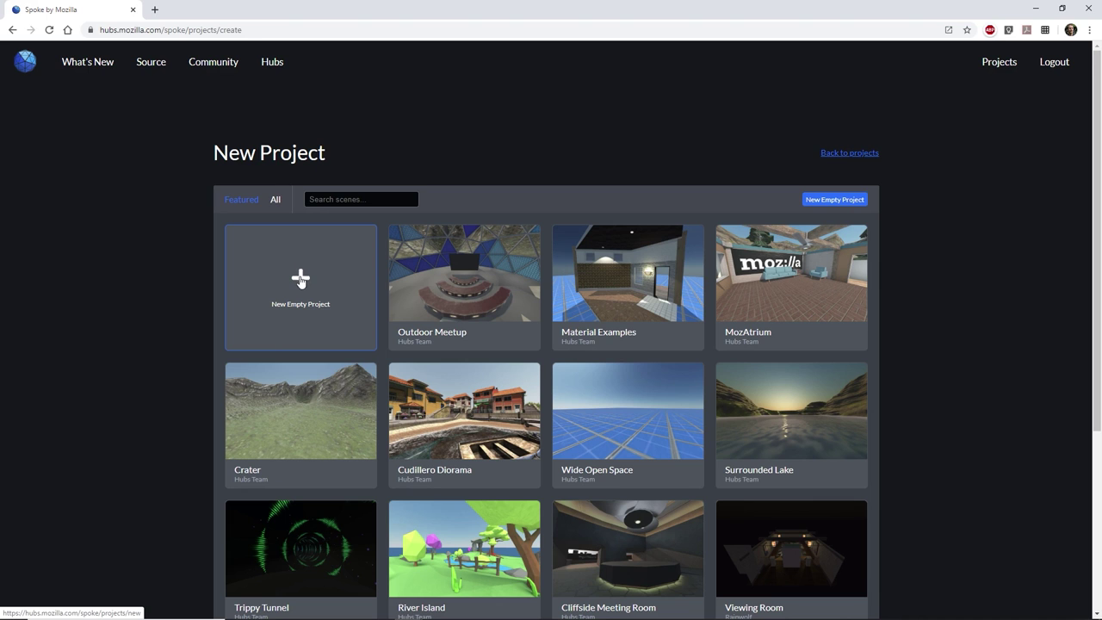
left_click(301, 280)
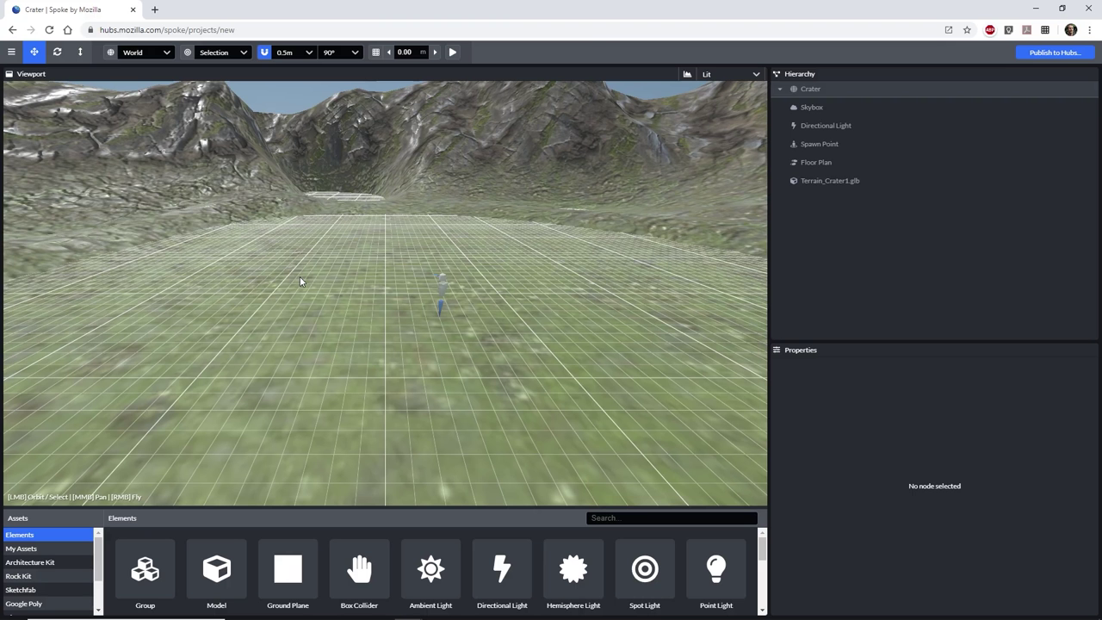
left_click(301, 281)
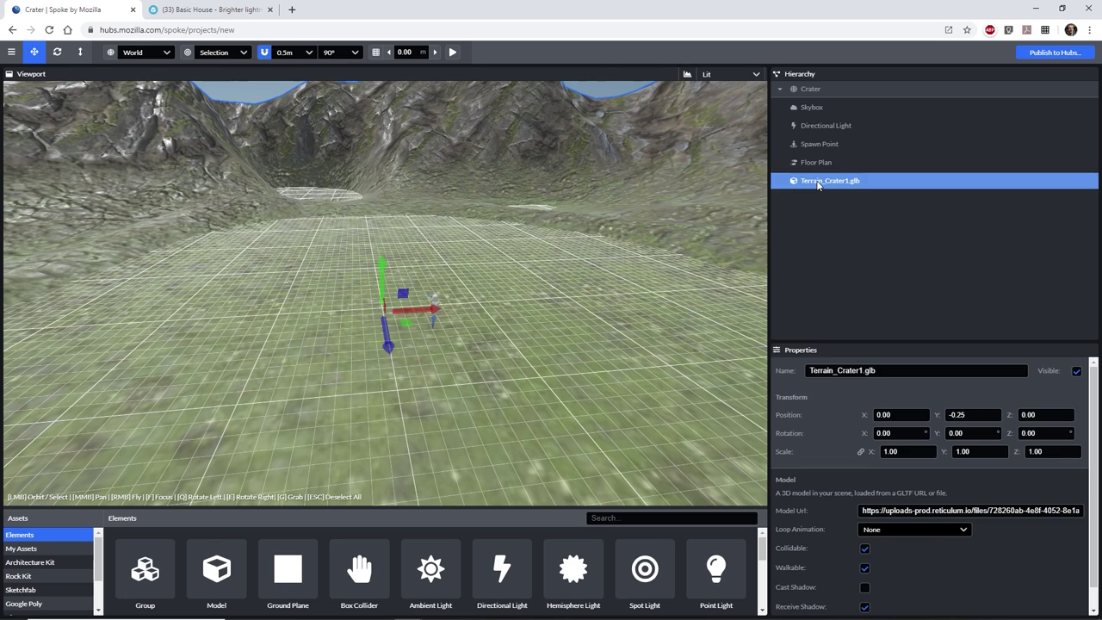
key("Delete")
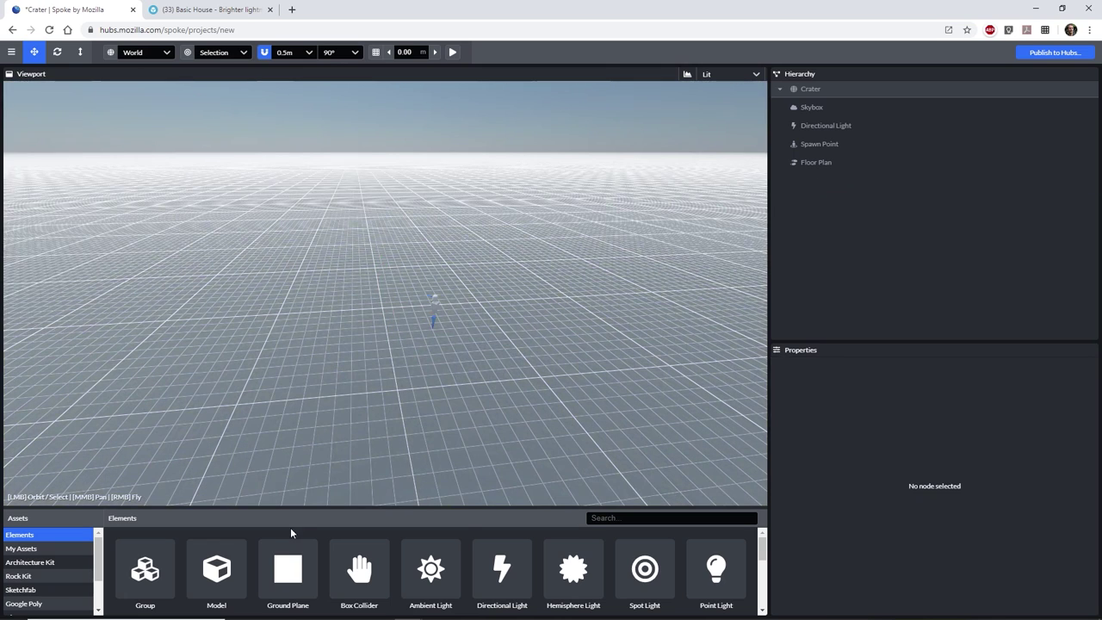
Step: Place a Model element and set its Model Url to the copied Sketchfab Basic House page address
left_click(216, 578)
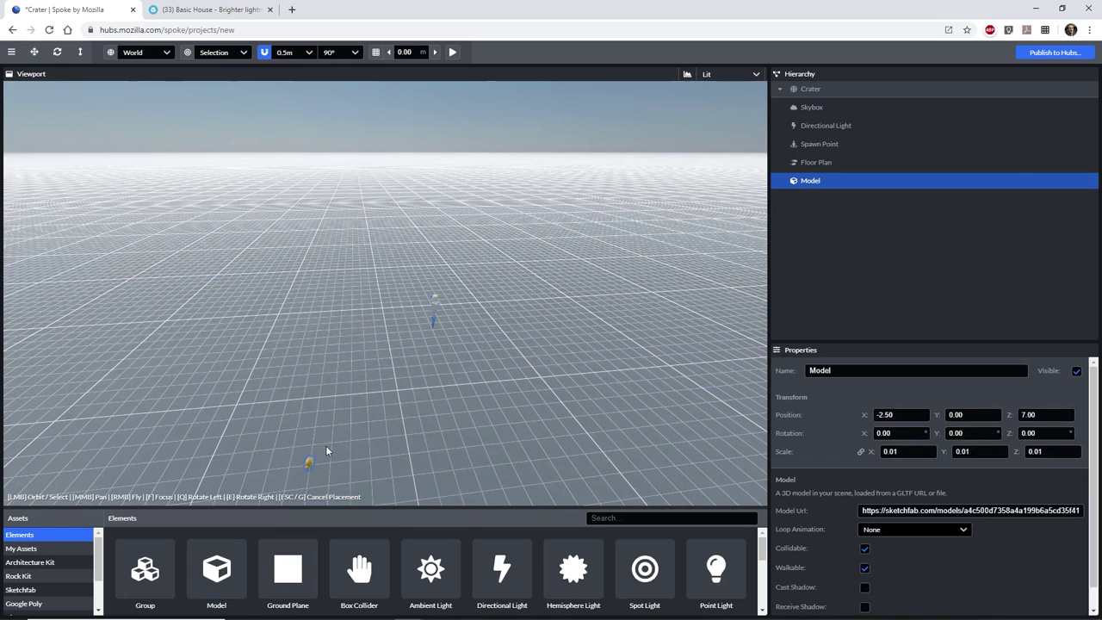
left_click(410, 321)
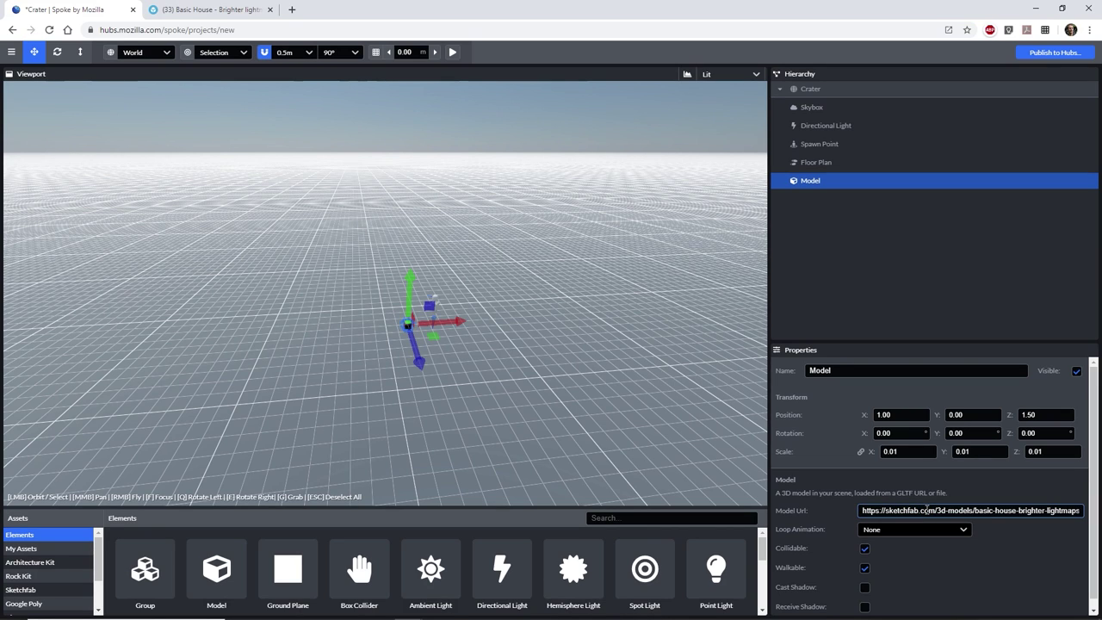
key("ctrl+Tab")
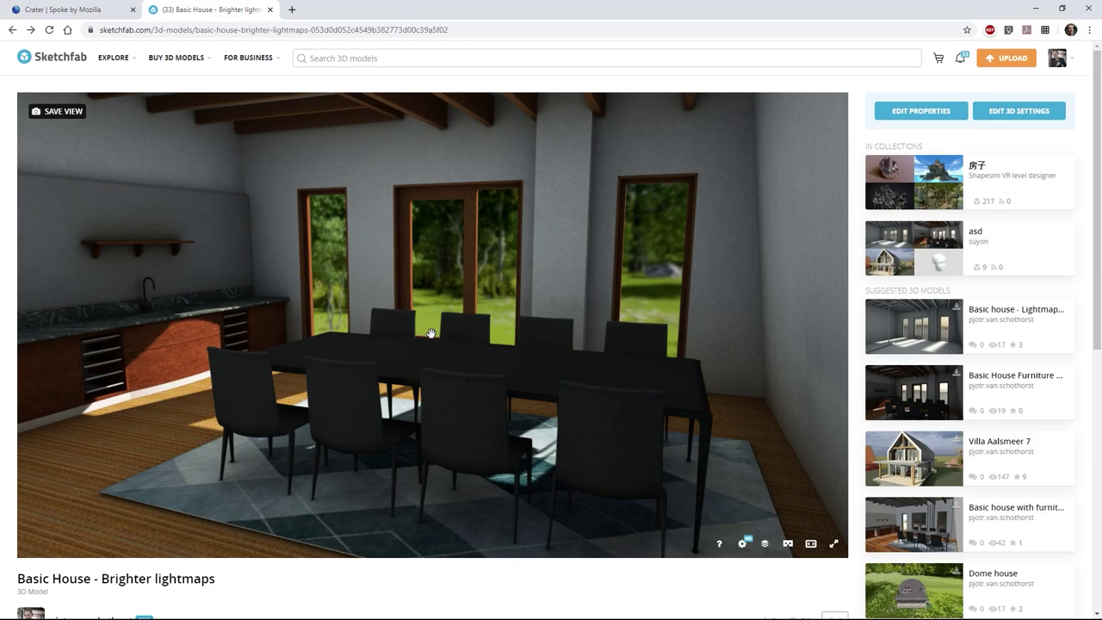
left_click(376, 30)
right_click(376, 35)
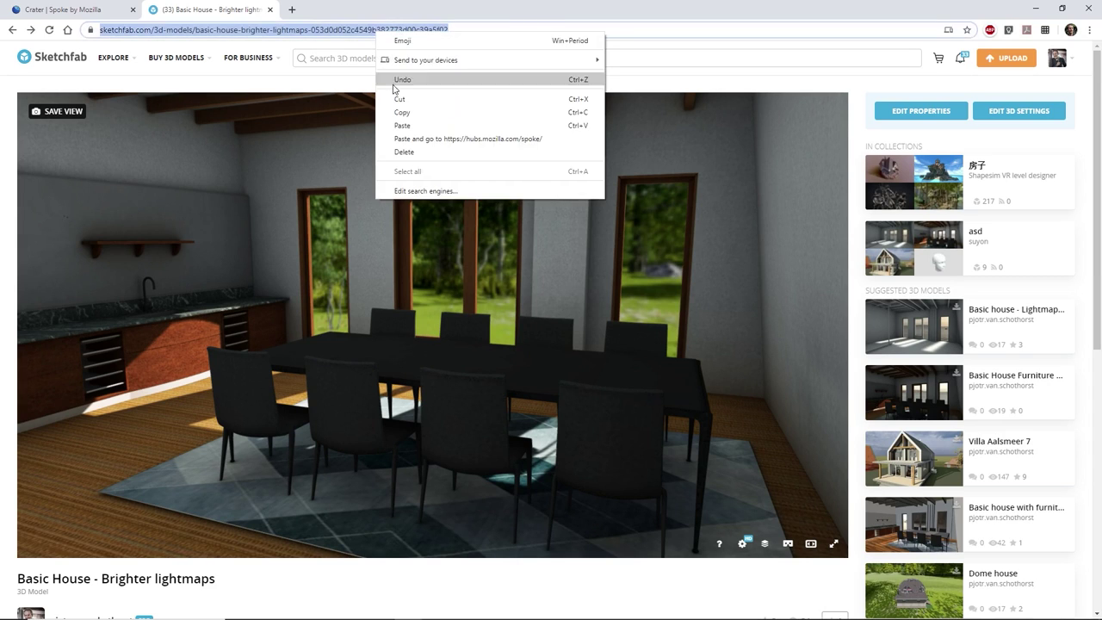
left_click(401, 112)
key("ctrl+shift+Tab")
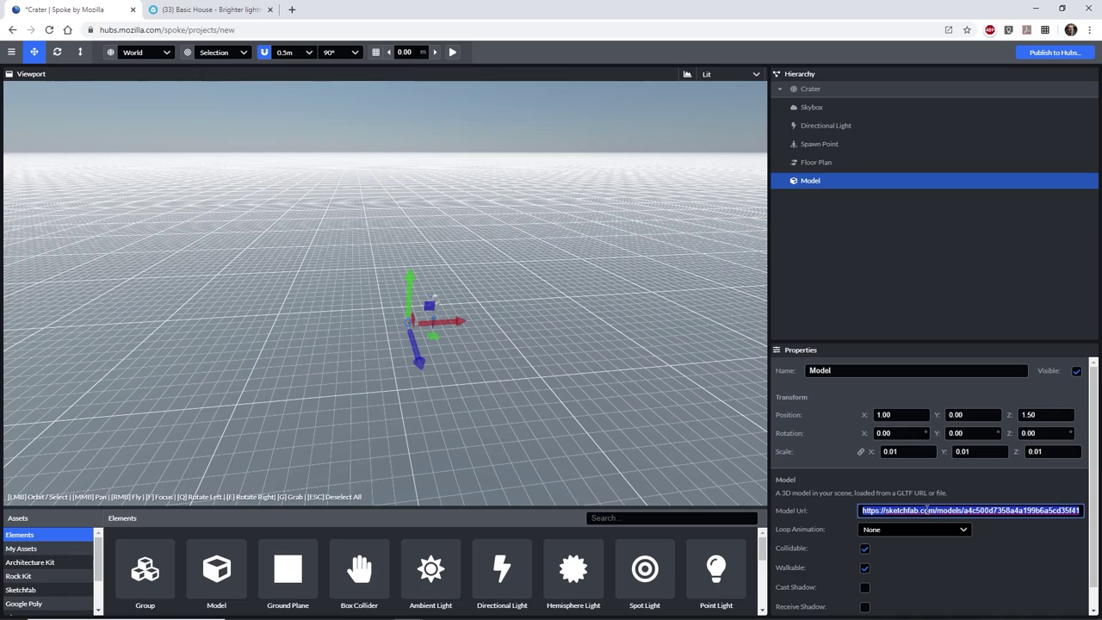
key("ctrl+v")
key("Return")
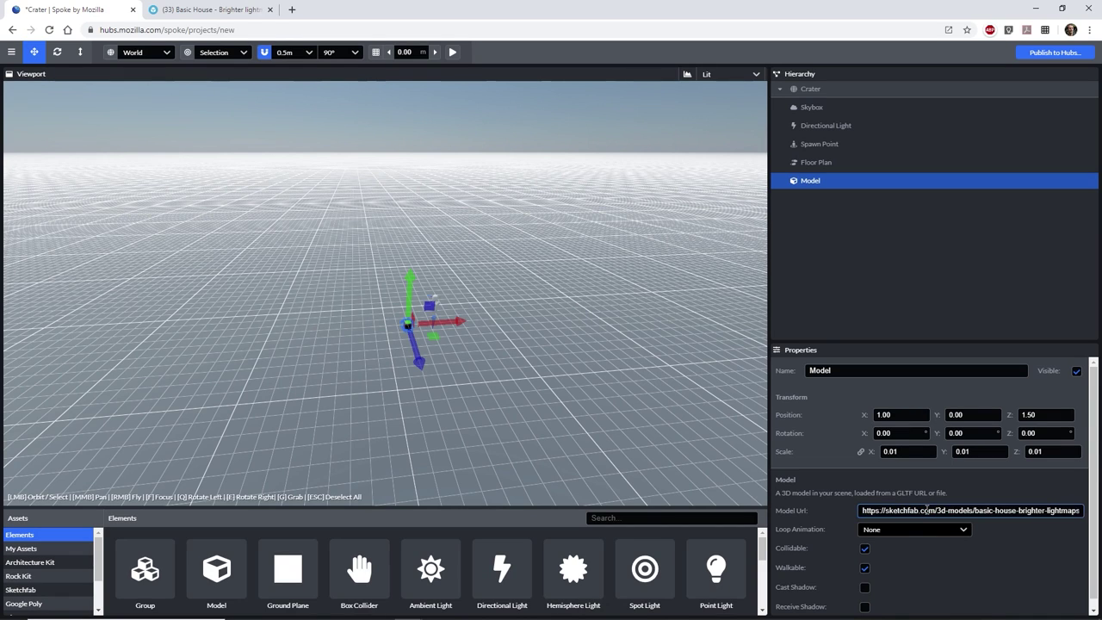
Step: Set the house model's Scale X to 1
left_click(918, 452)
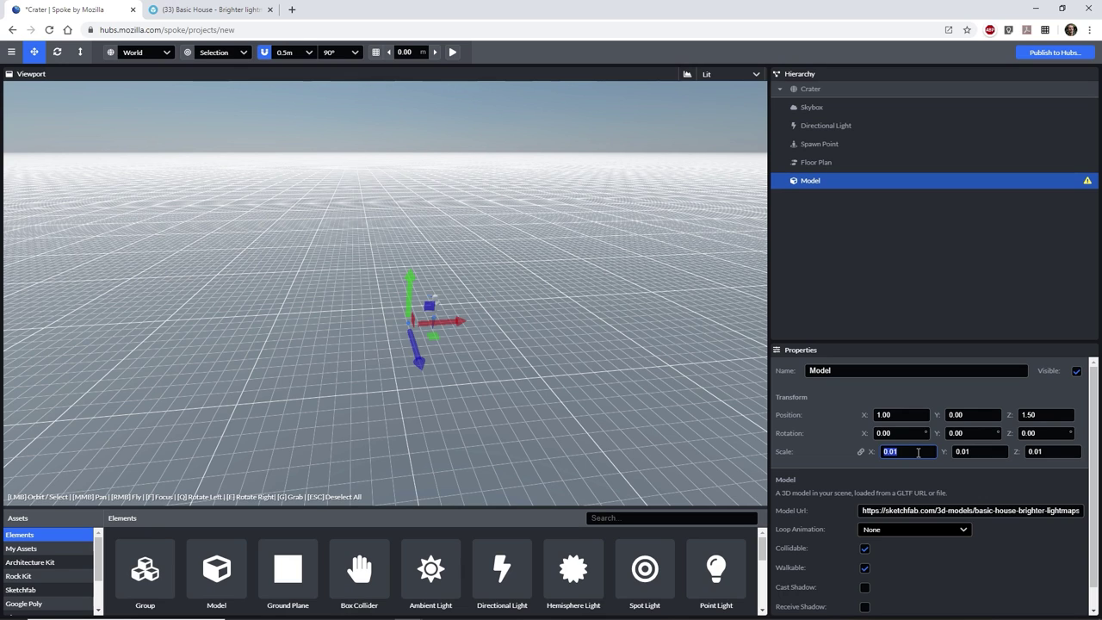
type("1")
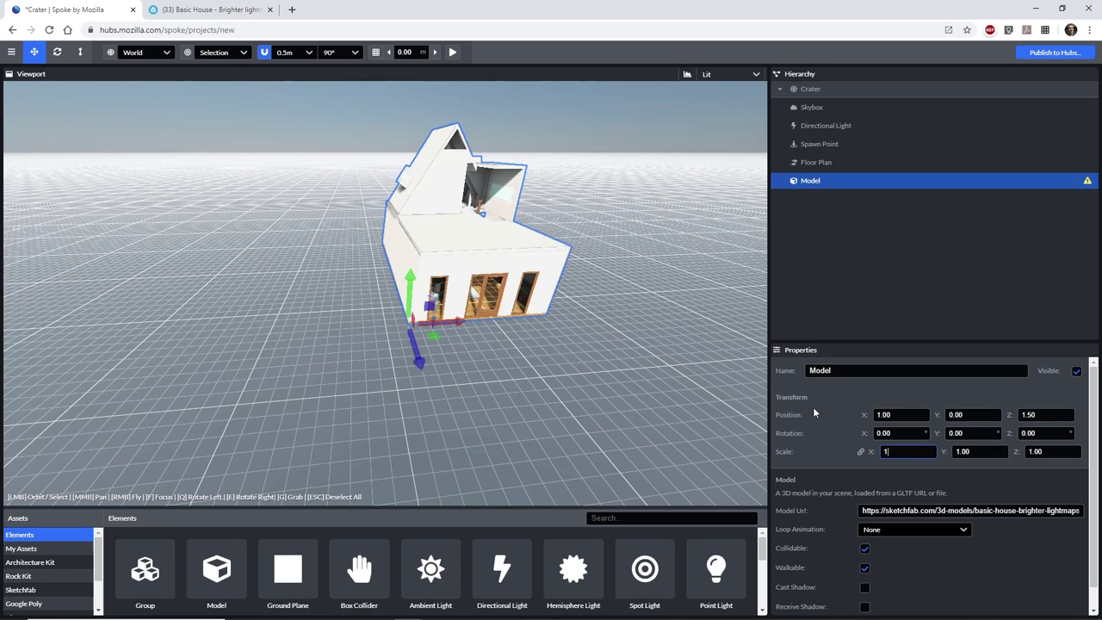
left_click_drag(457, 353, 717, 274)
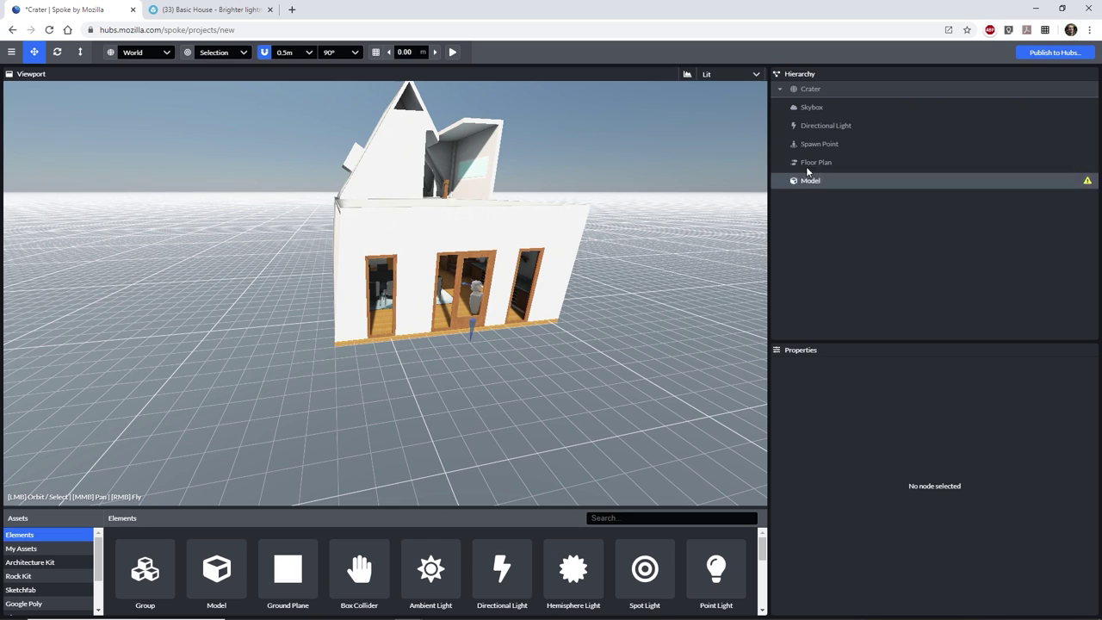
Step: Replace the Directional Light with a Hemisphere Light
left_click(820, 128)
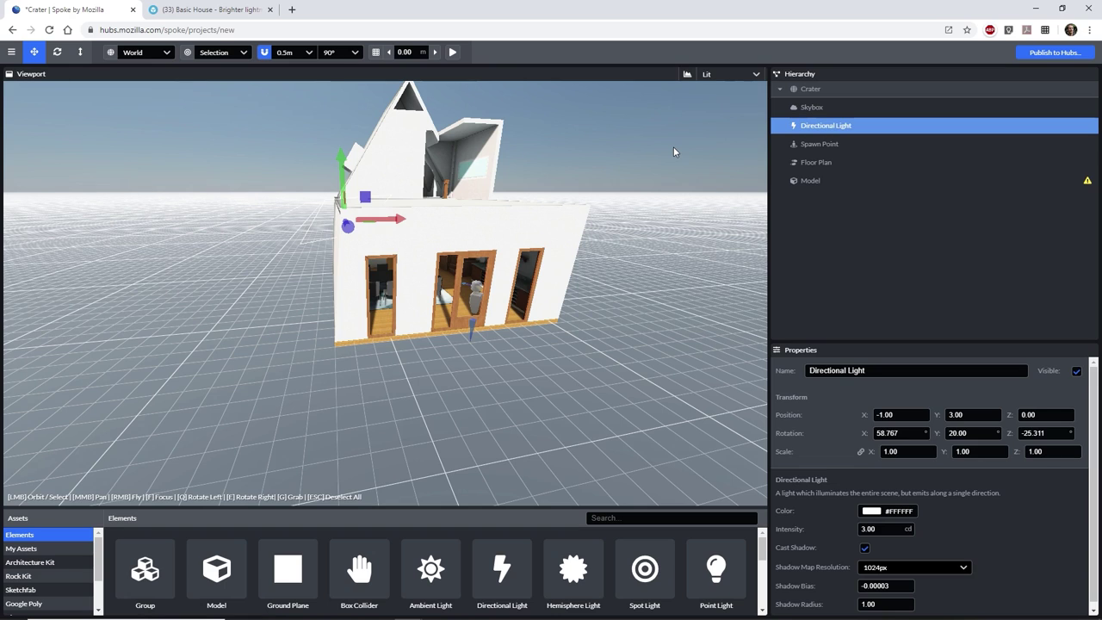
key("Delete")
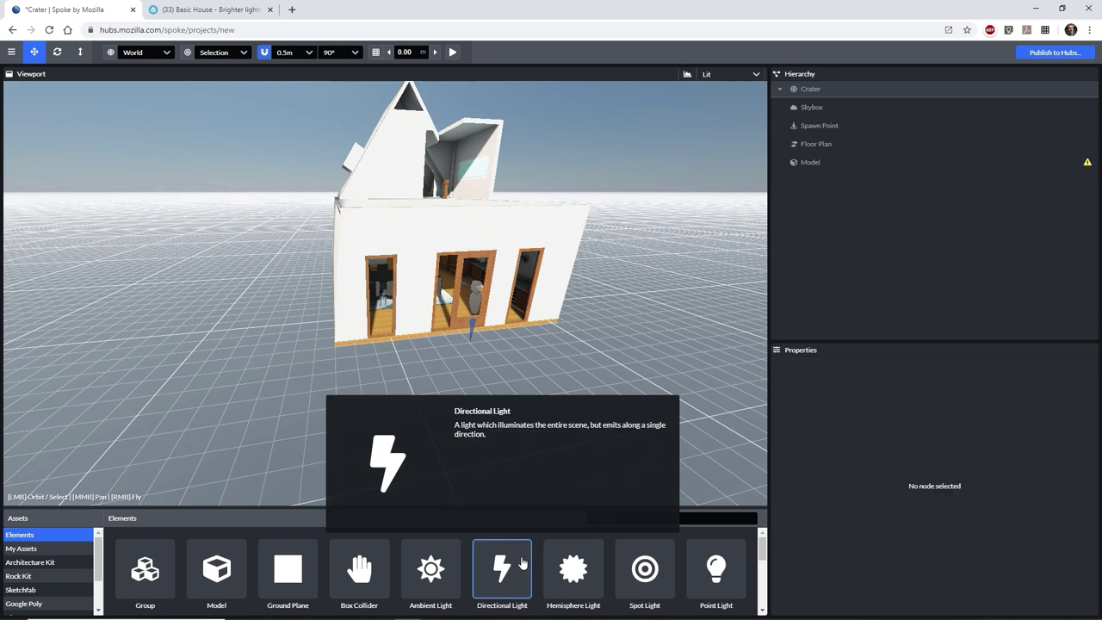
left_click(573, 567)
left_click_drag(550, 471, 555, 303)
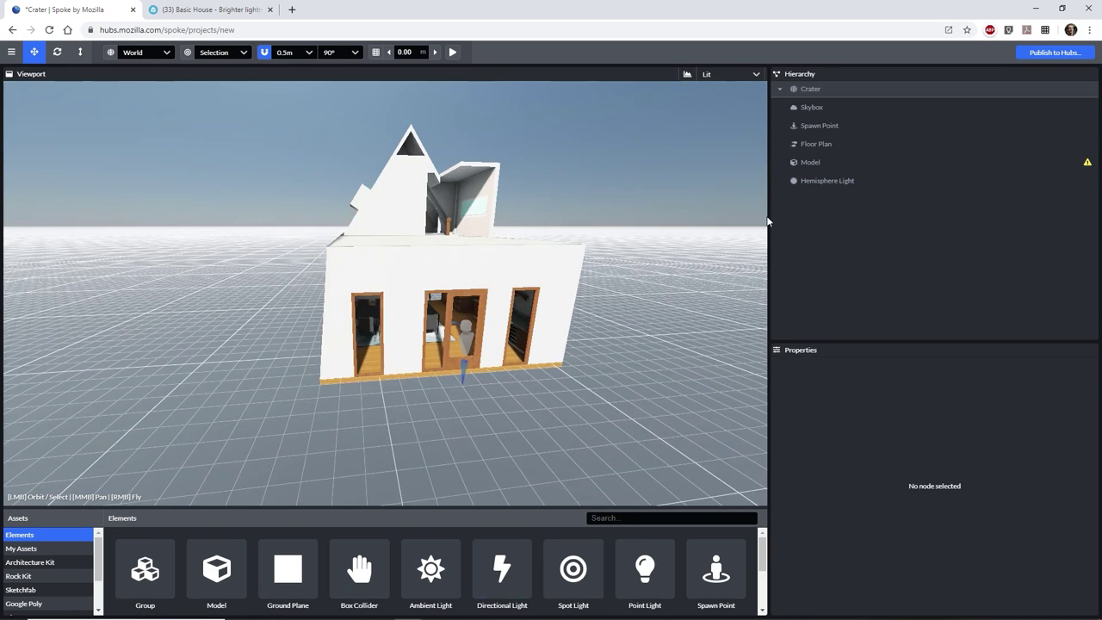
Step: Rename the scene root from Crater to 'Basic House'
left_click(814, 90)
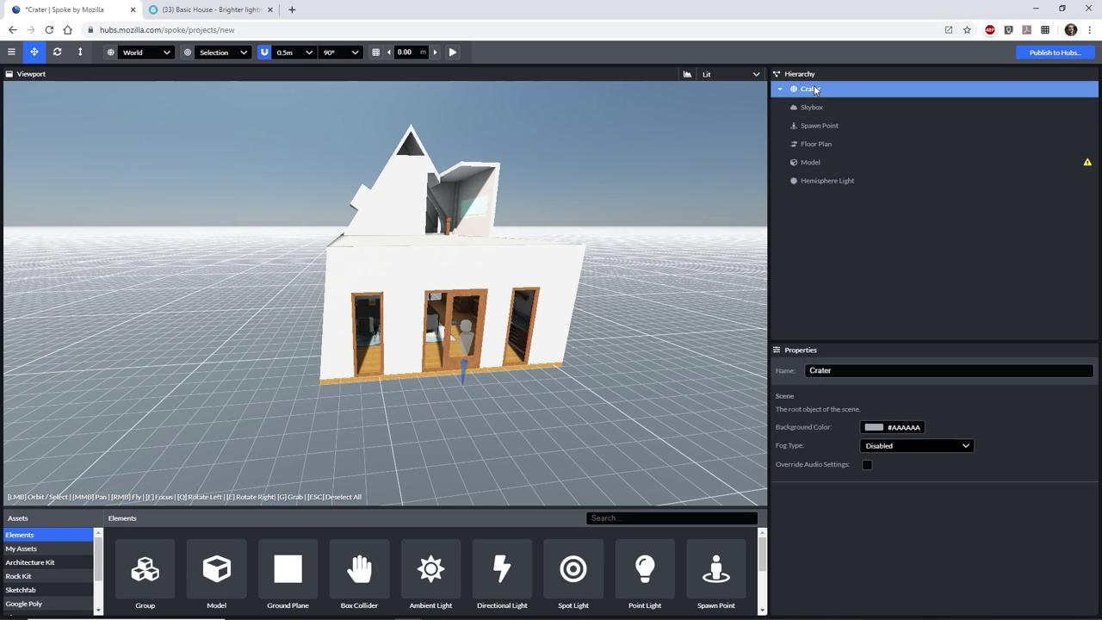
double_click(824, 368)
type("Basic House")
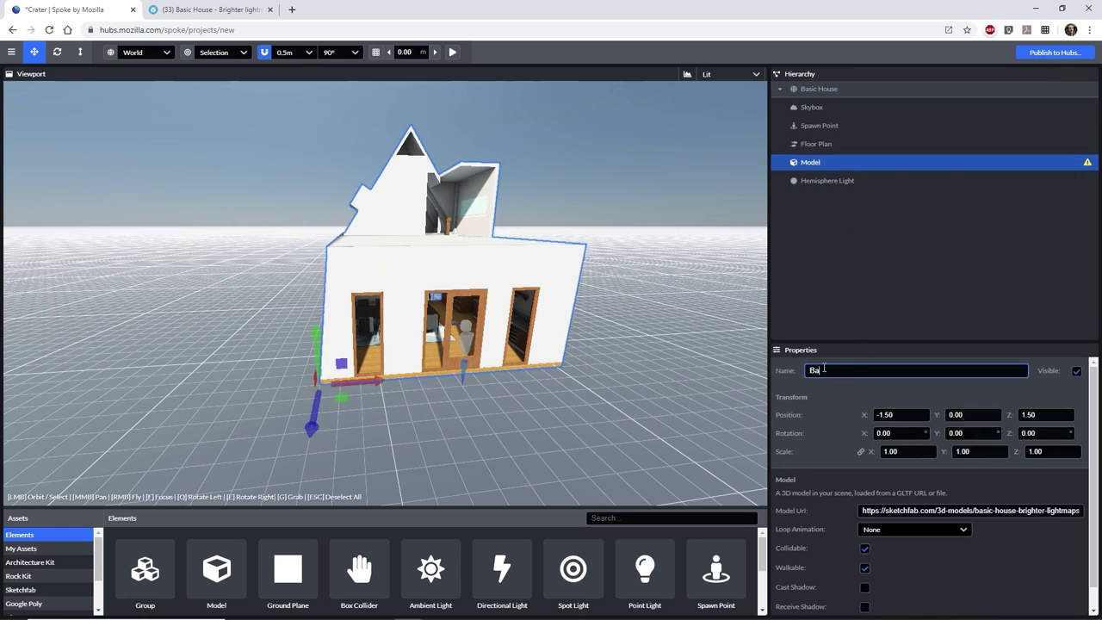
type("sic House")
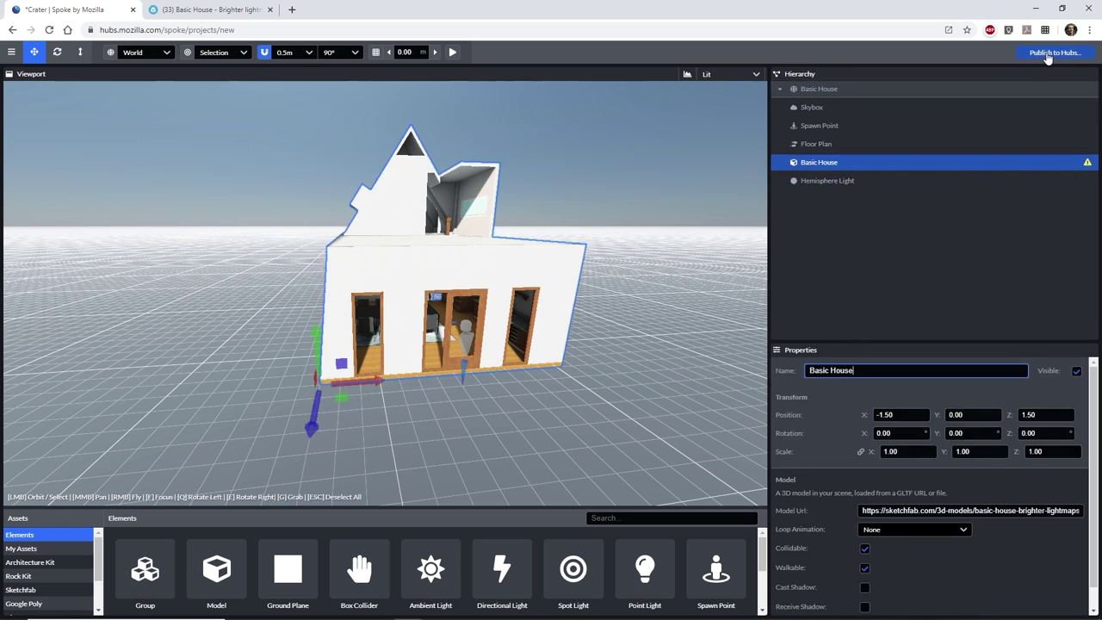
Step: Save the project as Basic House and publish the scene to Hubs despite performance warnings
left_click(1046, 52)
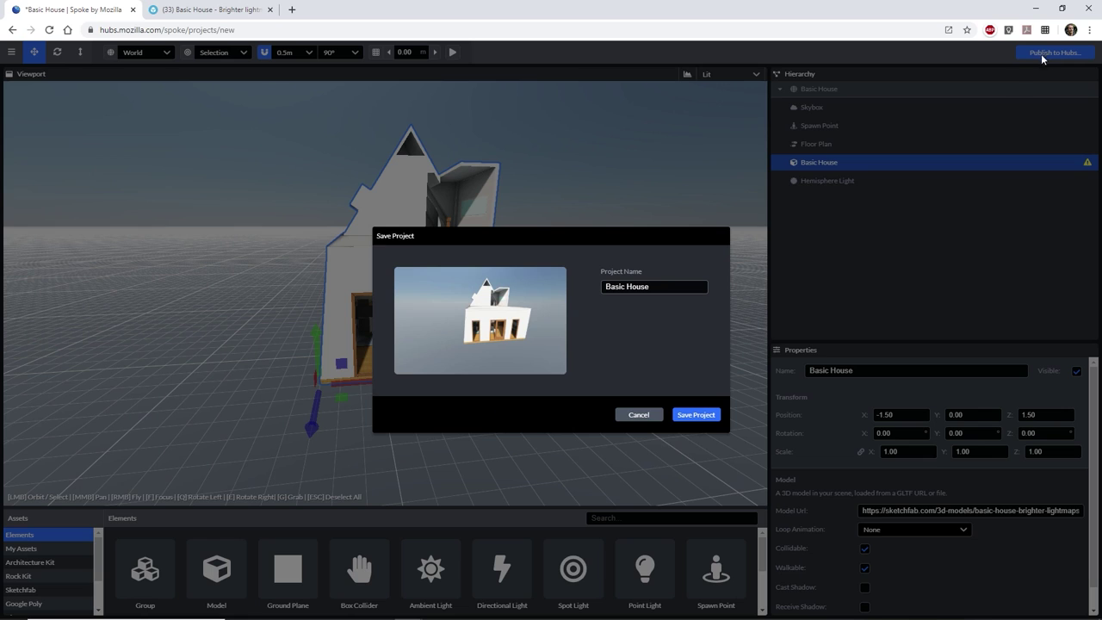
left_click(701, 414)
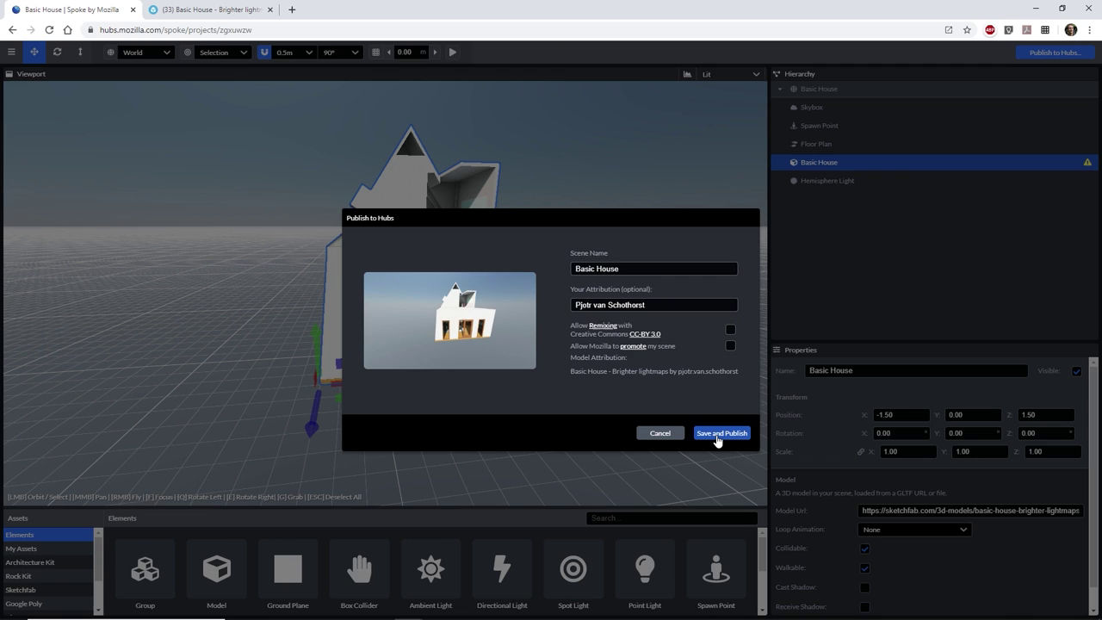
left_click(718, 435)
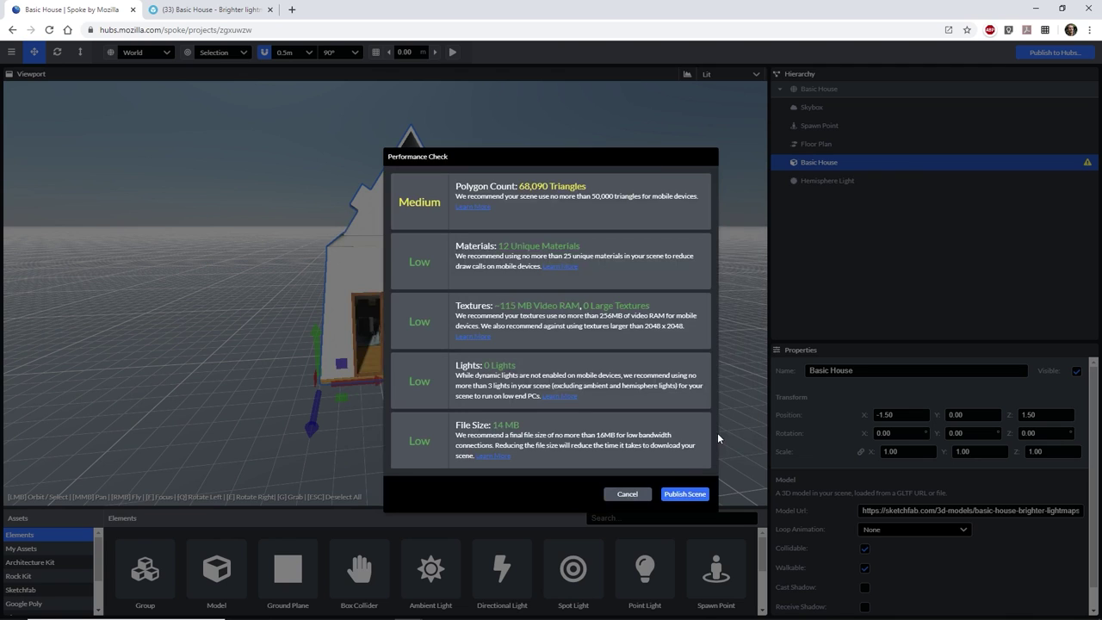
left_click(694, 494)
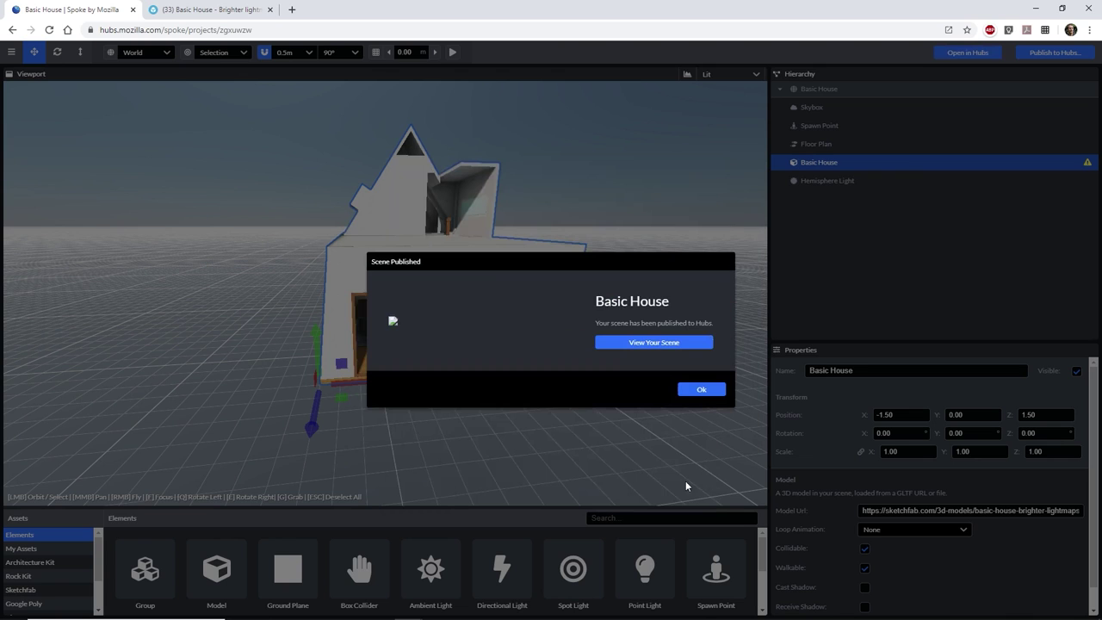
Step: Create a Hubs room from the Basic House scene and rename it 'Basic House 1'
left_click(656, 345)
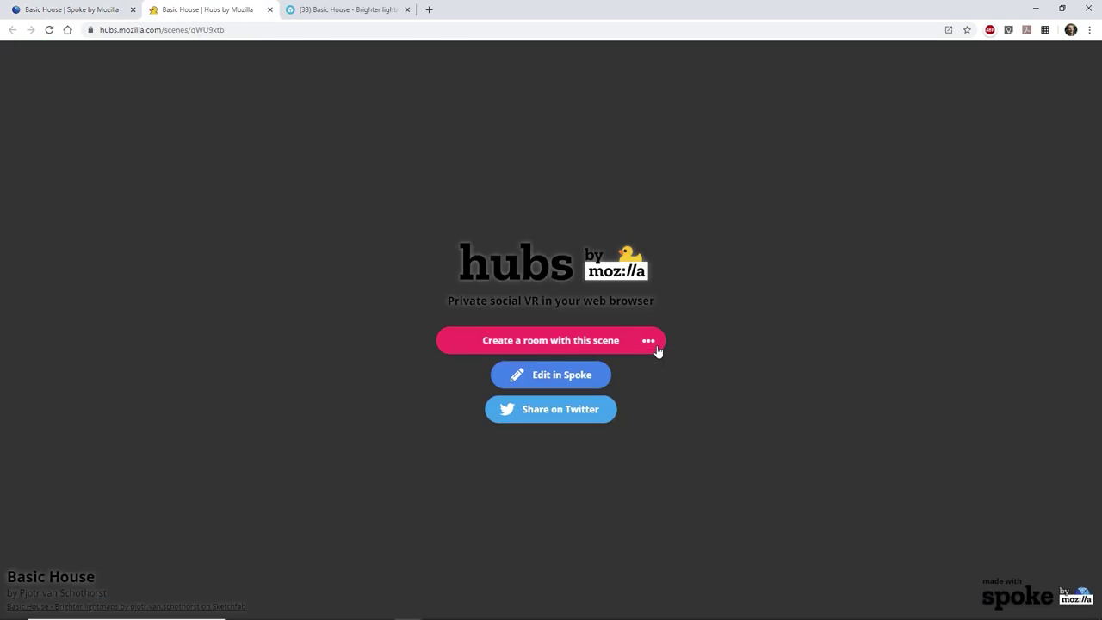
left_click(545, 343)
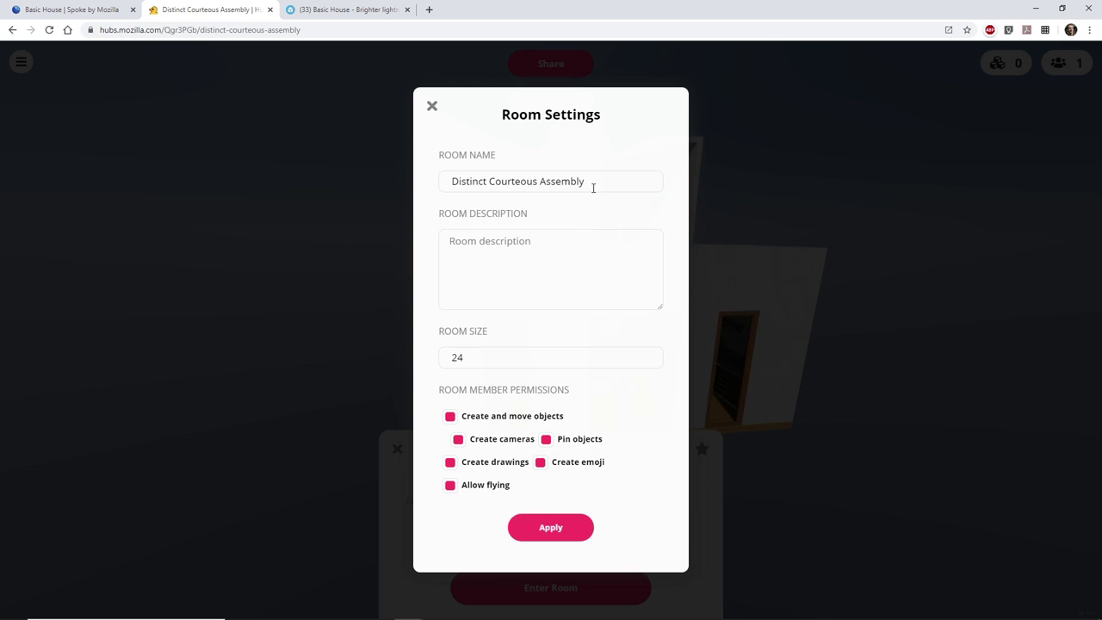
triple_click(593, 188)
type("Basic House 1")
key("Return")
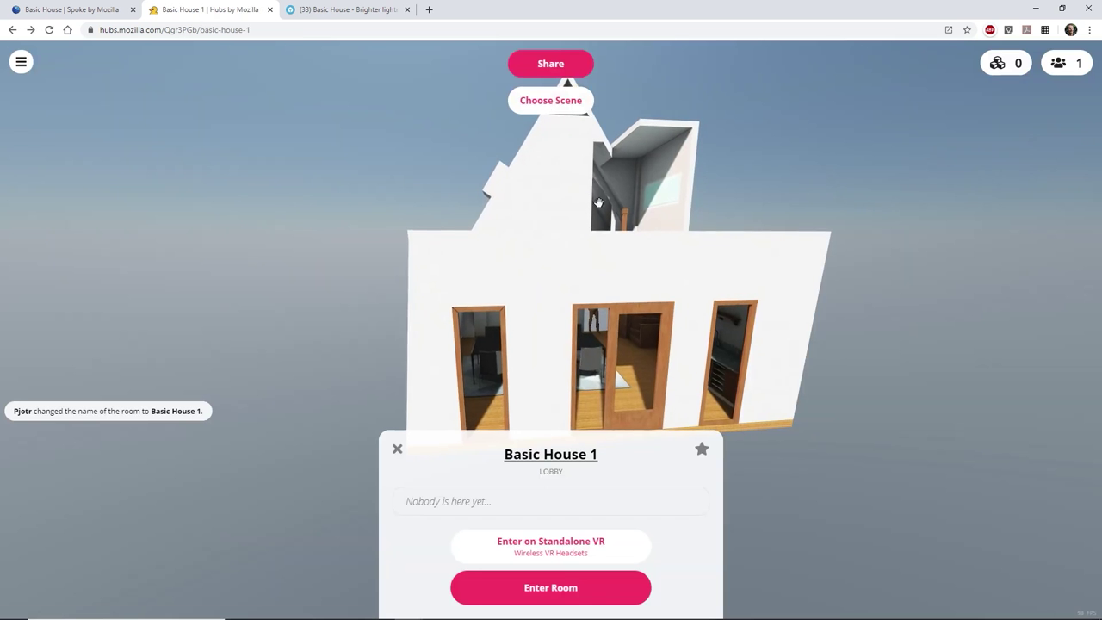
Step: Enter the Basic House 1 room on screen
left_click(536, 589)
left_click(542, 589)
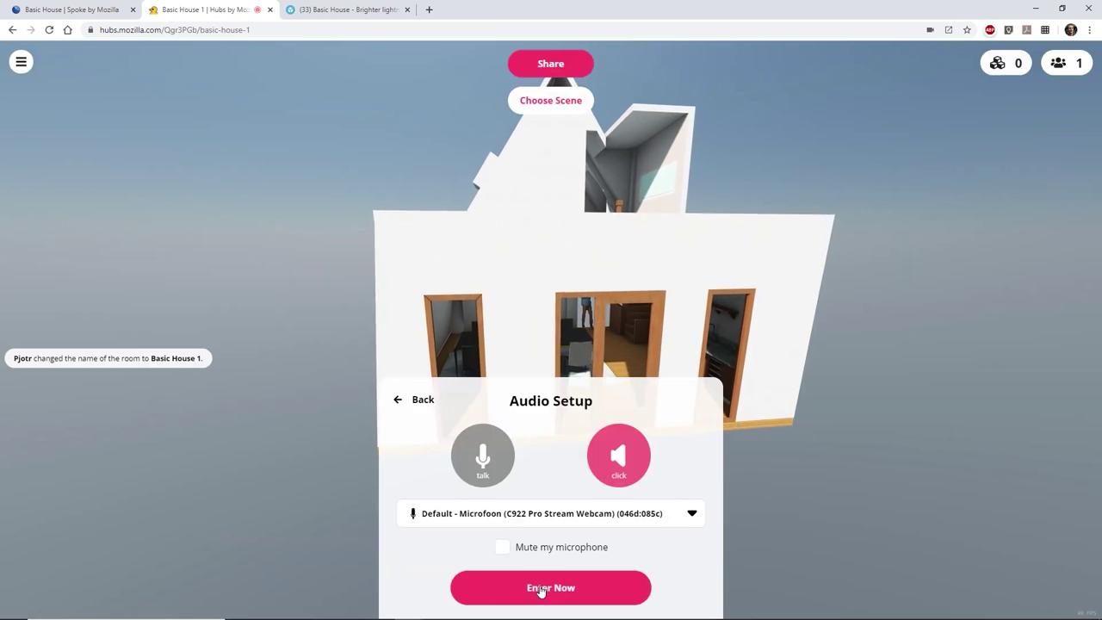
left_click(541, 589)
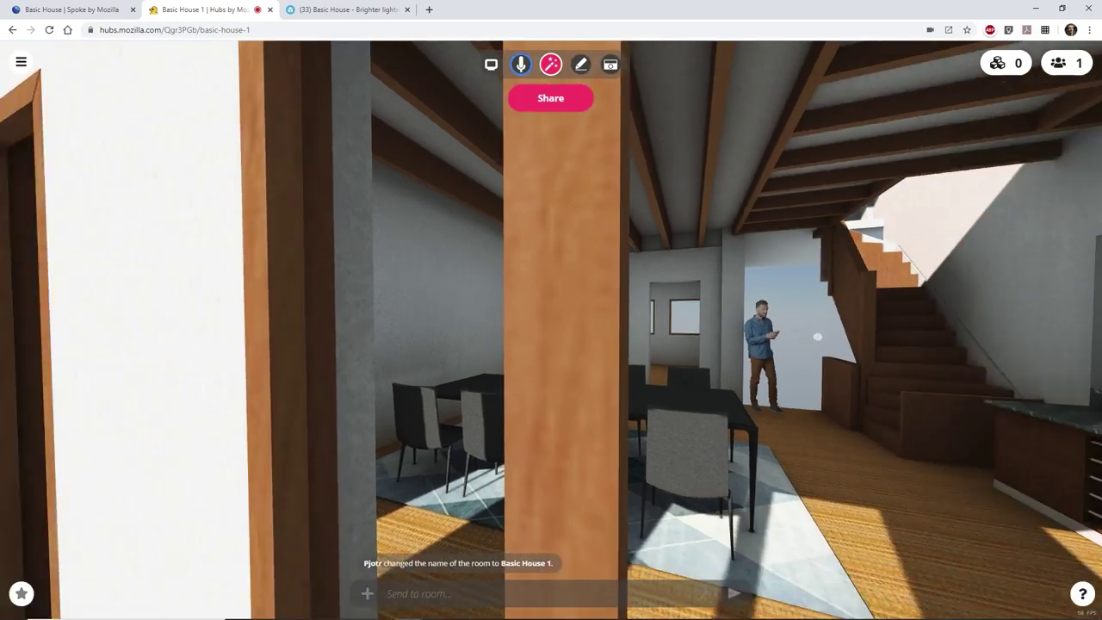
Step: Walk into the house toward the staircase and the standing avatar
key("w")
left_click_drag(817, 336, 868, 365)
key("w")
key("w")
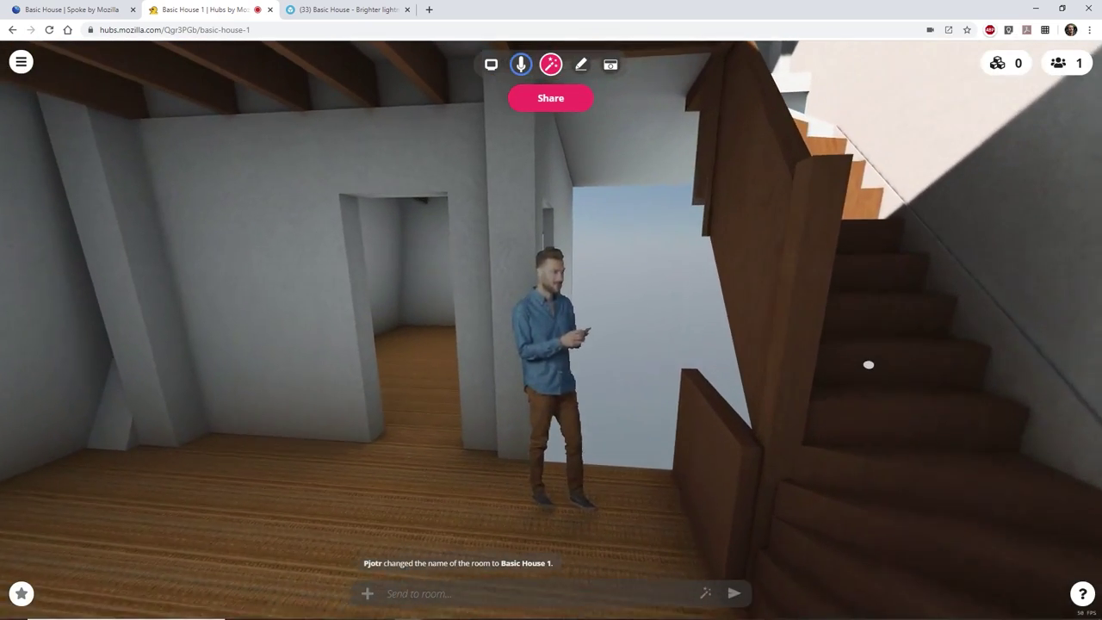
left_click_drag(657, 359, 157, 359)
key("w")
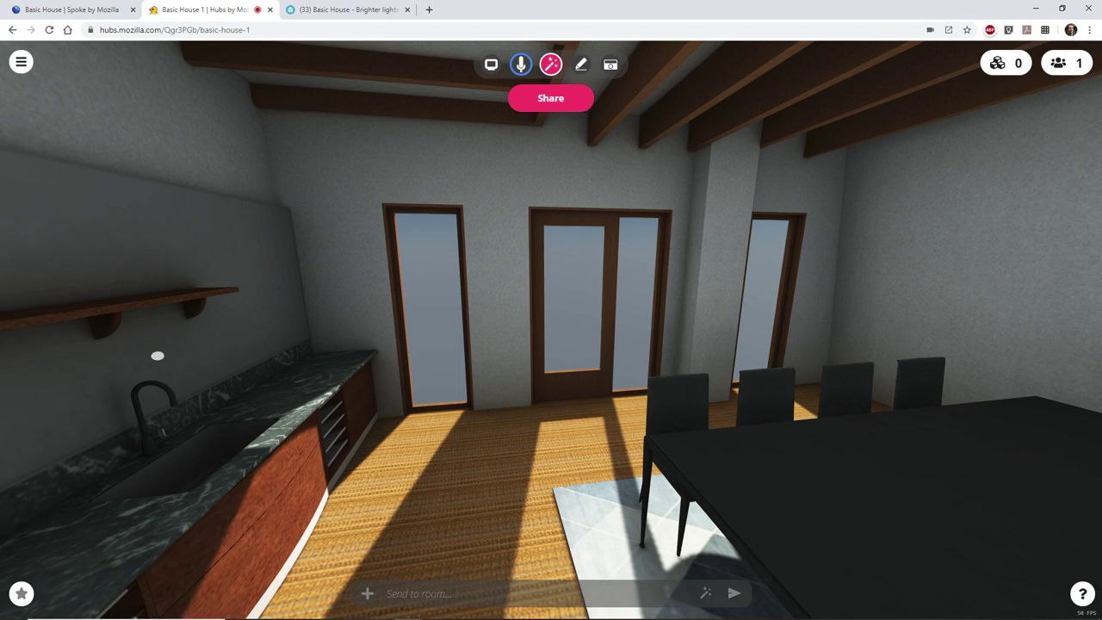
Step: Move along the kitchen counter and turn toward the dining table and chairs
key("a")
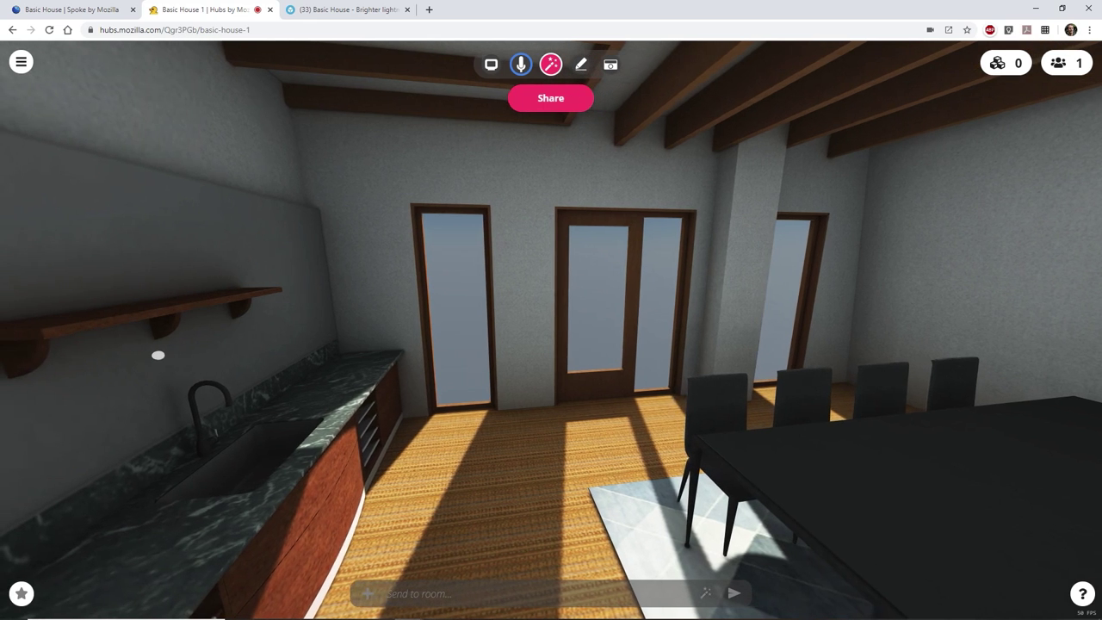
key("d")
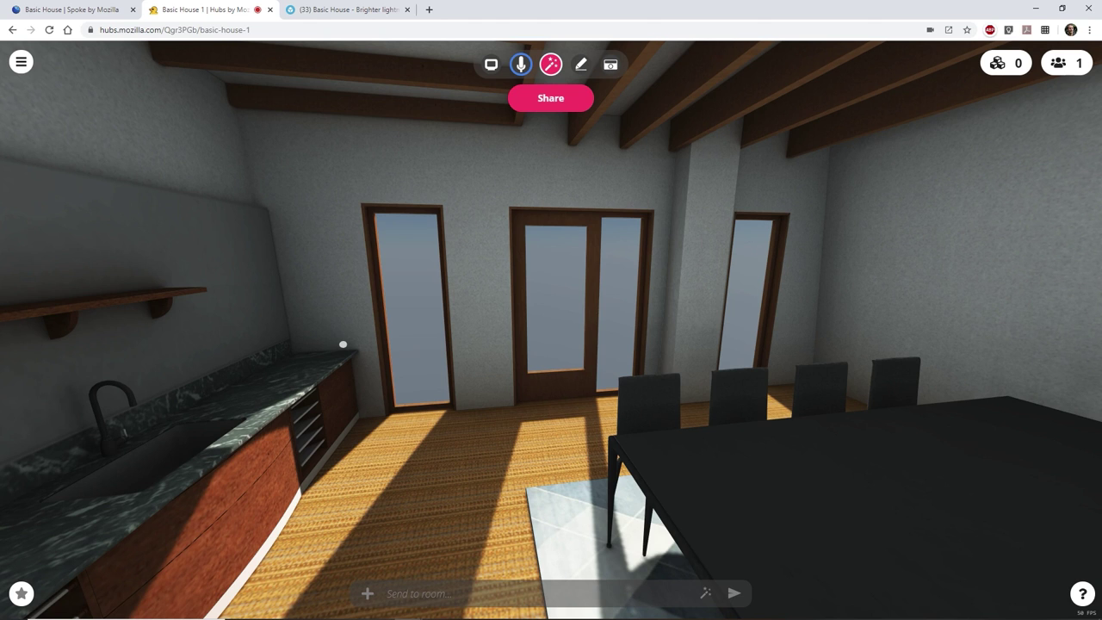
left_click_drag(517, 347, 503, 328)
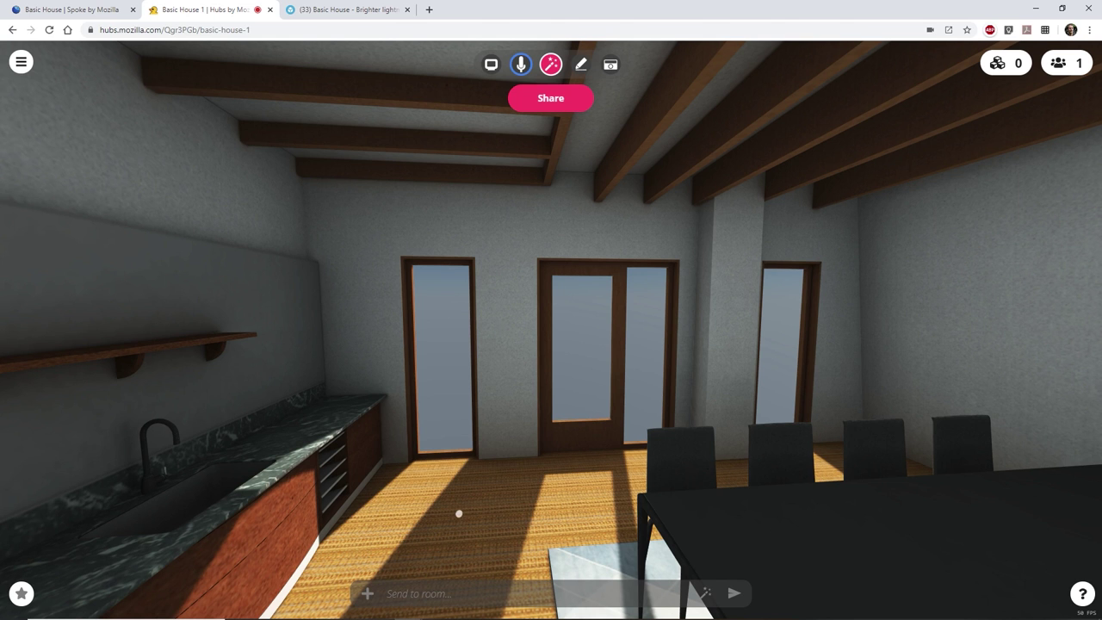
key("a")
mouse_move(580, 350)
left_mouse_down()
mouse_move(566, 344)
mouse_move(565, 358)
left_mouse_up()
left_click_drag(561, 430, 1010, 374)
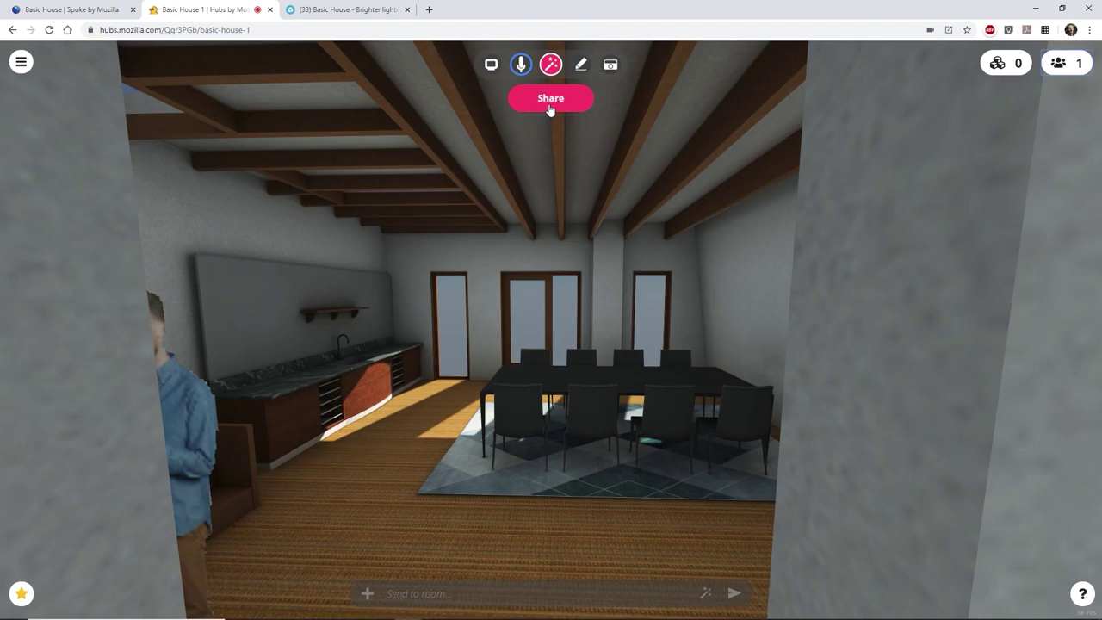
Step: Show the room's share link and code, then begin entering the code on the headset
left_click(550, 99)
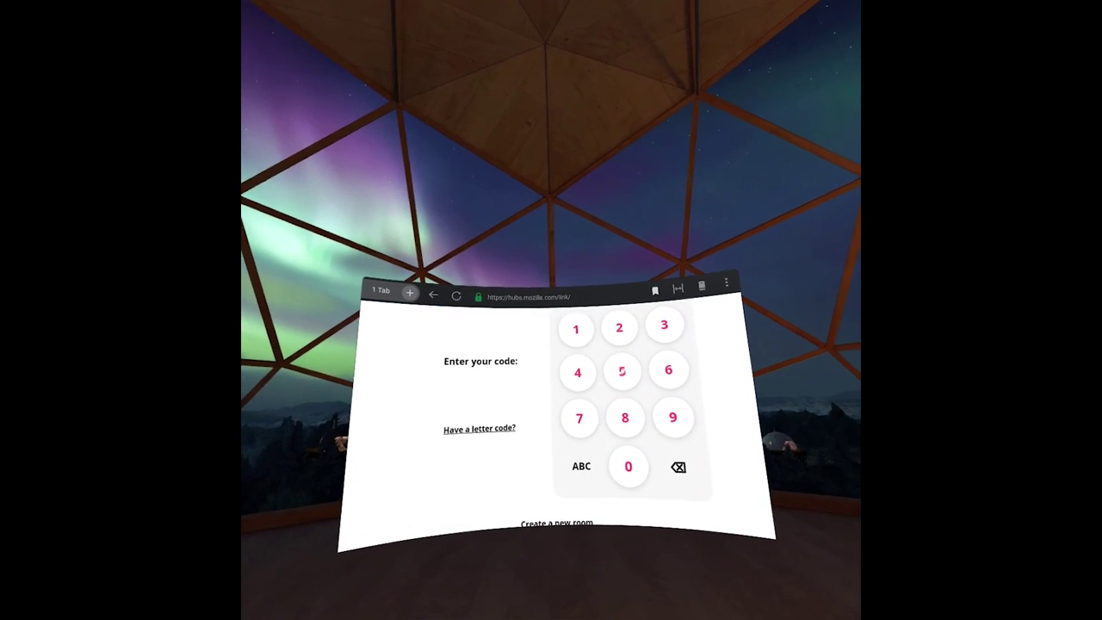
left_click(637, 364)
left_click(611, 317)
Step: Enter the room code on the Quest keypad and join the Basic House 1 room
left_click(620, 451)
left_click(617, 404)
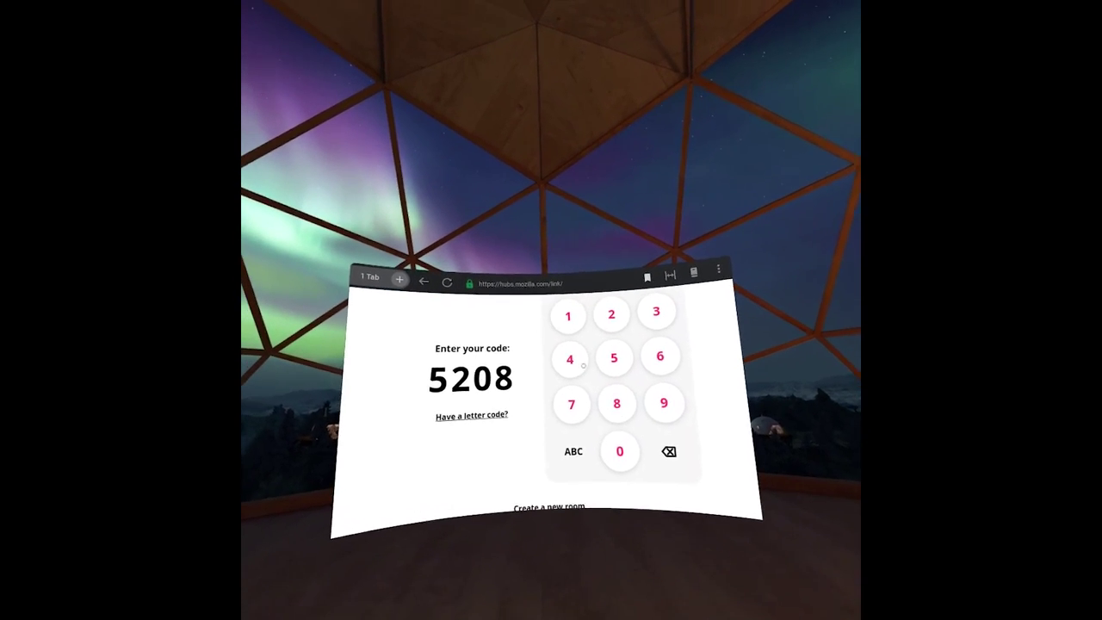
left_click(569, 359)
left_click(569, 359)
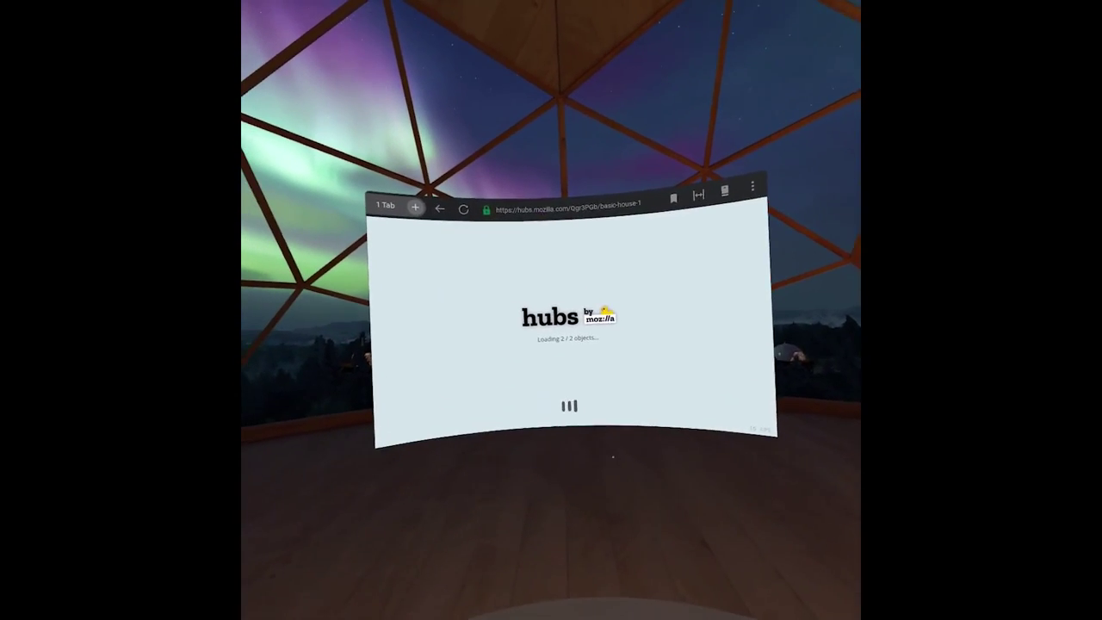
left_click(575, 411)
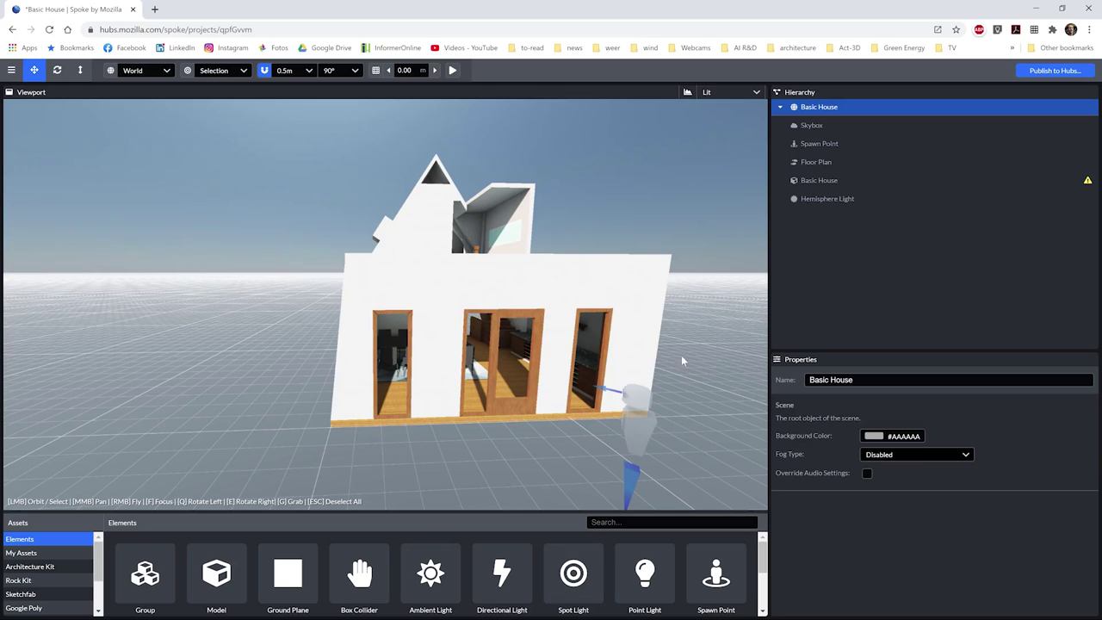
Step: Check Basic House's Collidable and Walkable options, then view the Floor Plan's 1.70 m height, 0.50 m radius and 45° slope
left_click(818, 183)
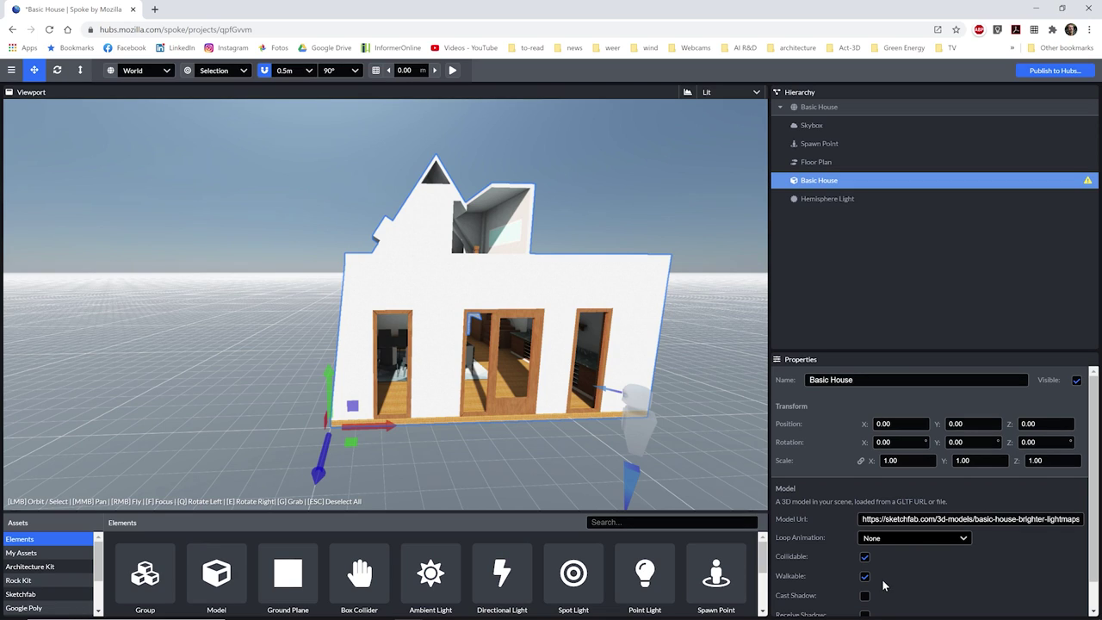
left_click(818, 163)
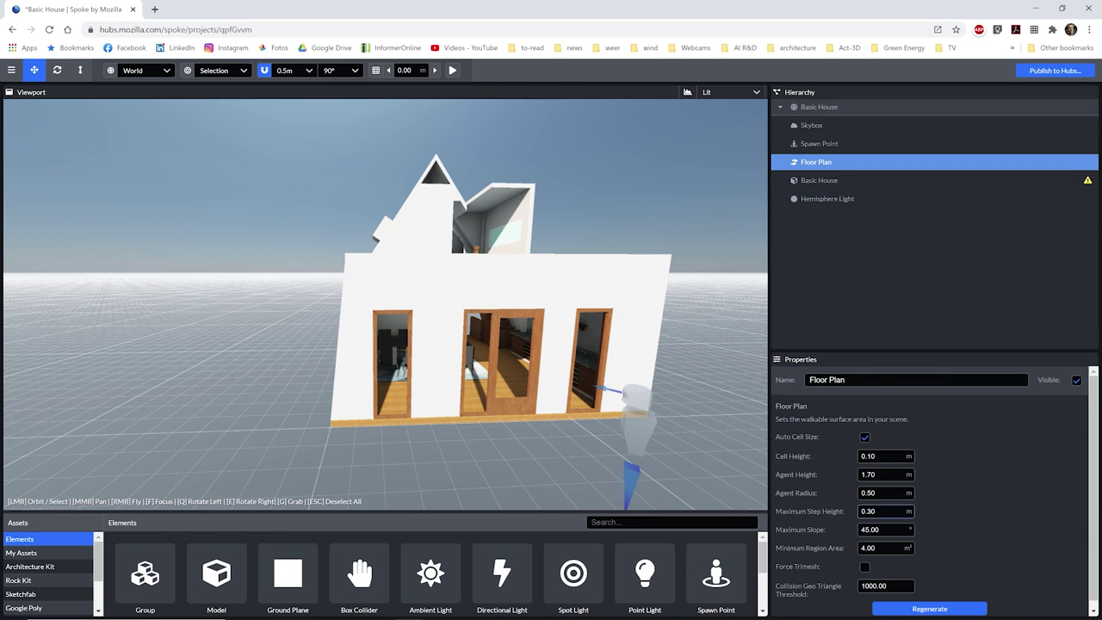
Step: Generate the floor plan, change Agent Height to 1.78 m, and regenerate it
left_click(910, 608)
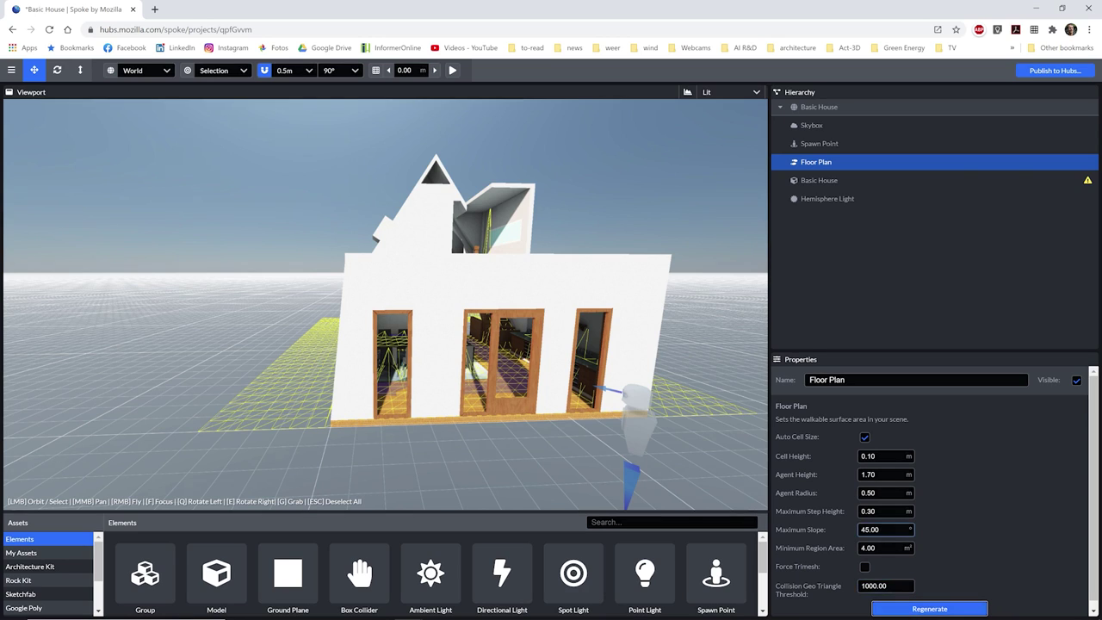
left_click(880, 474)
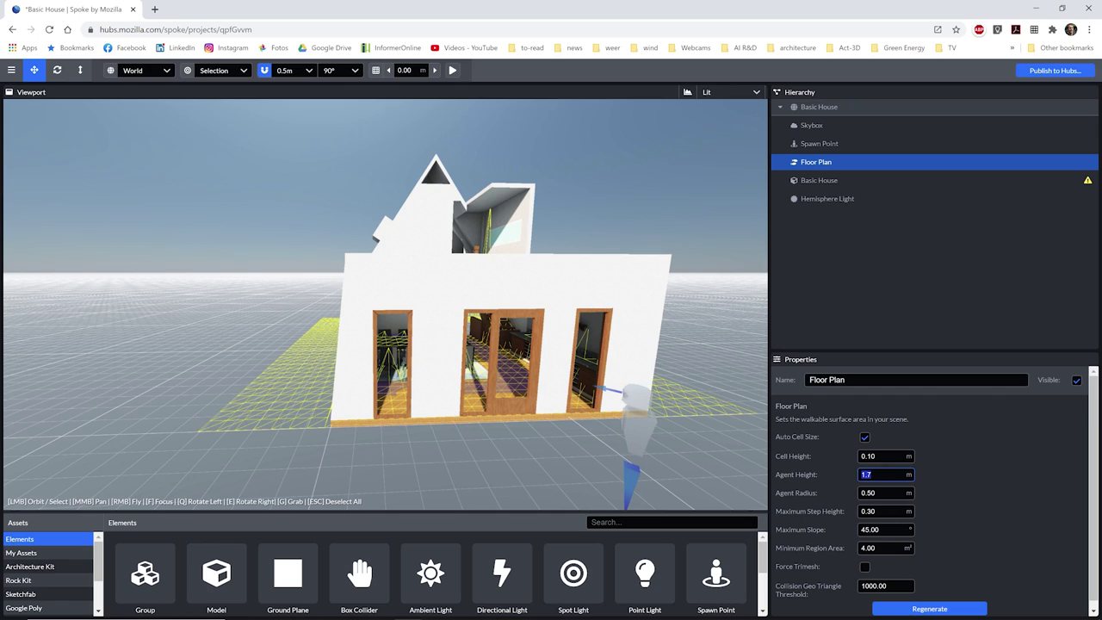
type("1.7")
type("8")
left_click(921, 608)
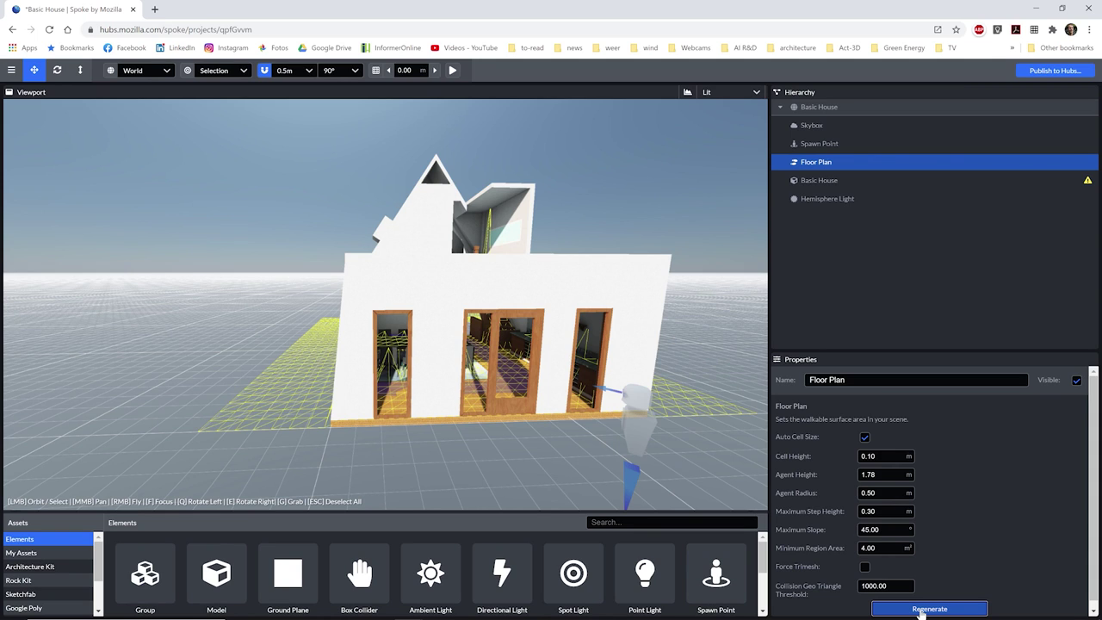
Step: Zoom and orbit close to the house wall to see the floor-plan mesh through the doorways
scroll(489, 406, "up", 4)
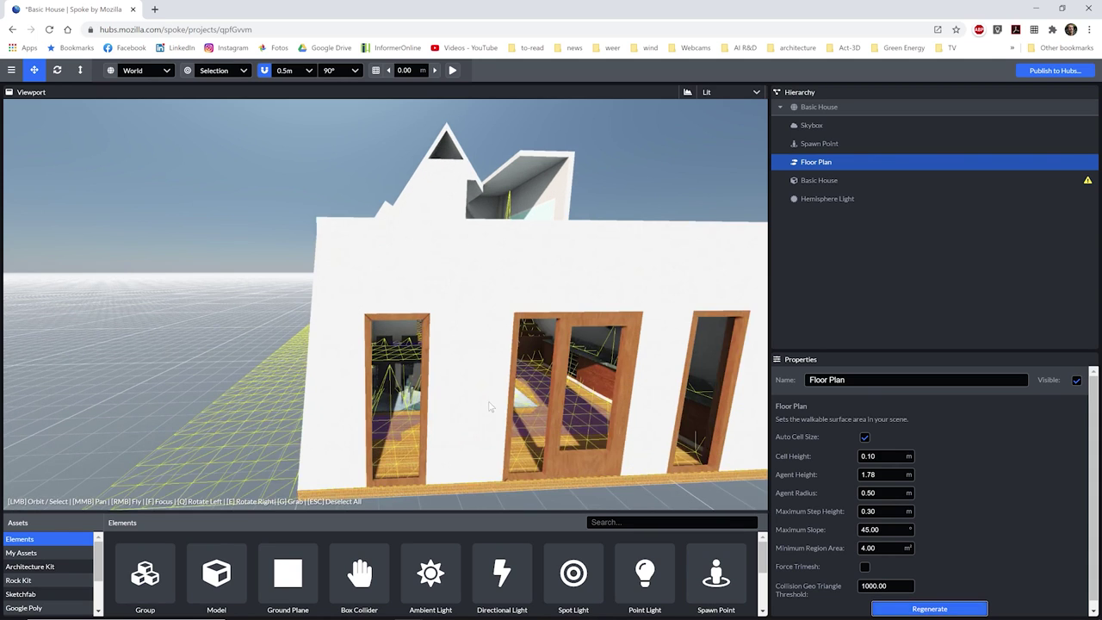
scroll(516, 422, "up", 5)
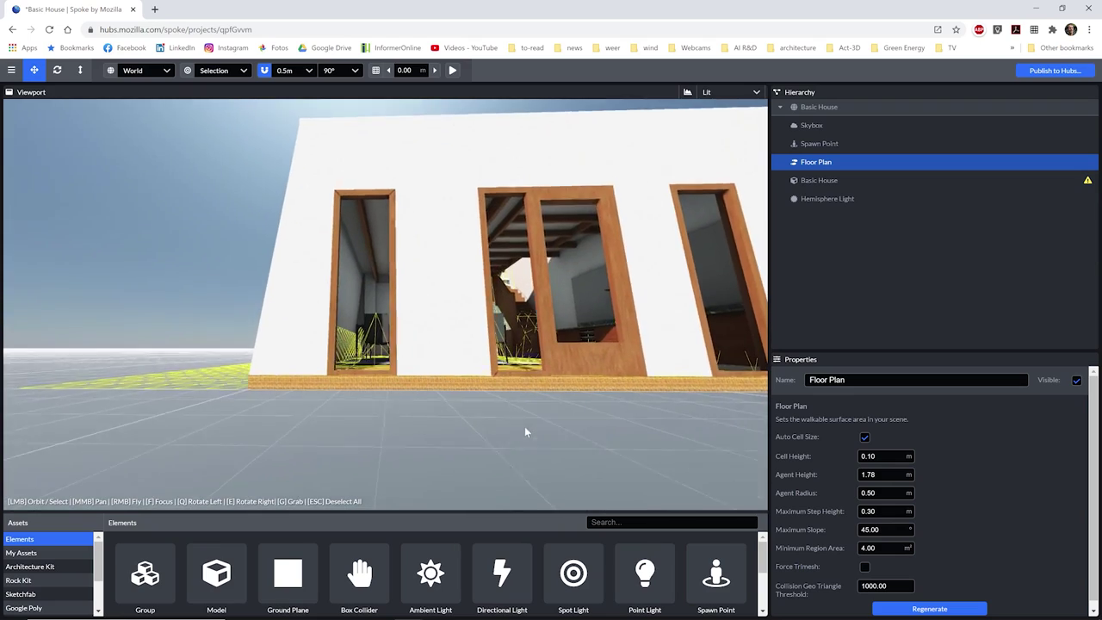
mouse_move(525, 430)
left_mouse_down()
mouse_move(504, 433)
mouse_move(536, 427)
mouse_move(534, 438)
left_mouse_up()
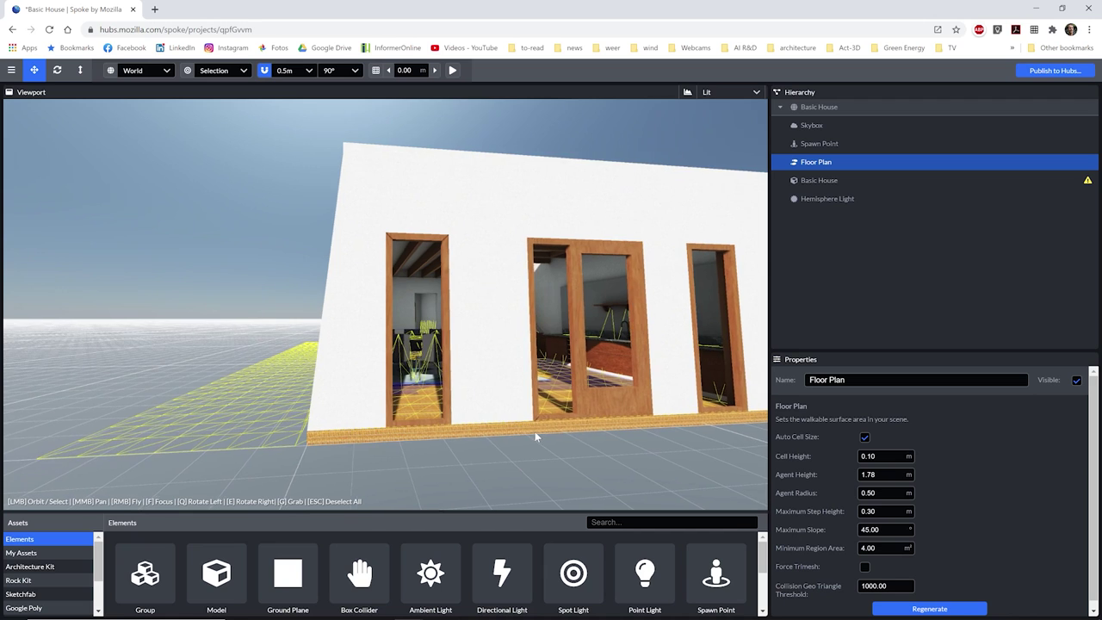
scroll(534, 437, "up", 3)
scroll(602, 429, "down", 2)
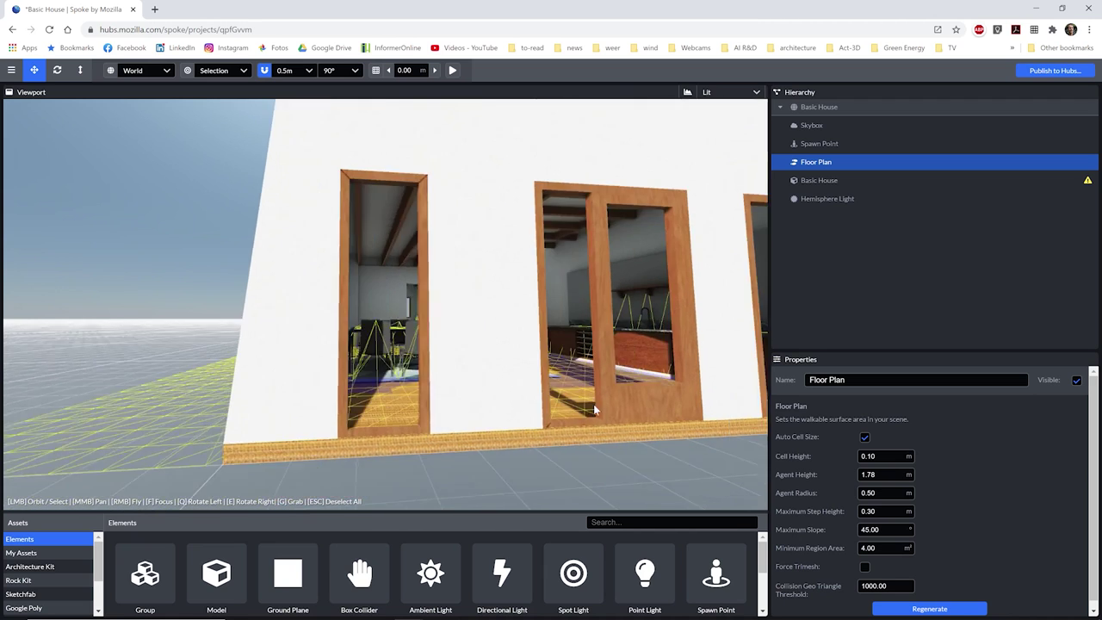
left_click_drag(593, 411, 573, 411)
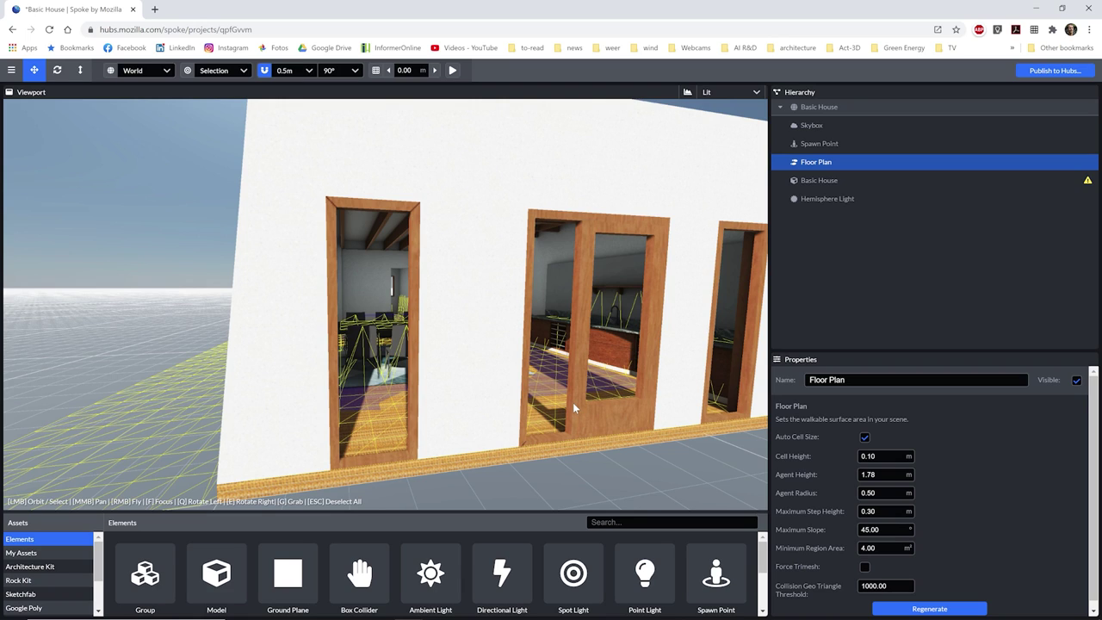
Step: Duplicate the Basic House model and rename the copy 'Basic House Collision'
left_click(818, 181)
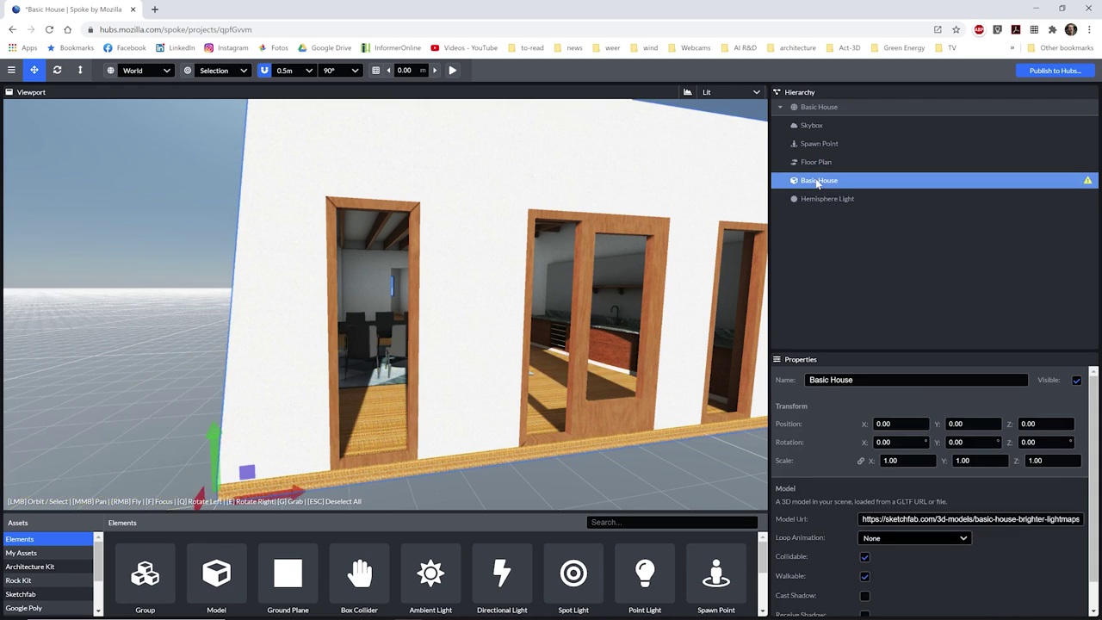
right_click(817, 181)
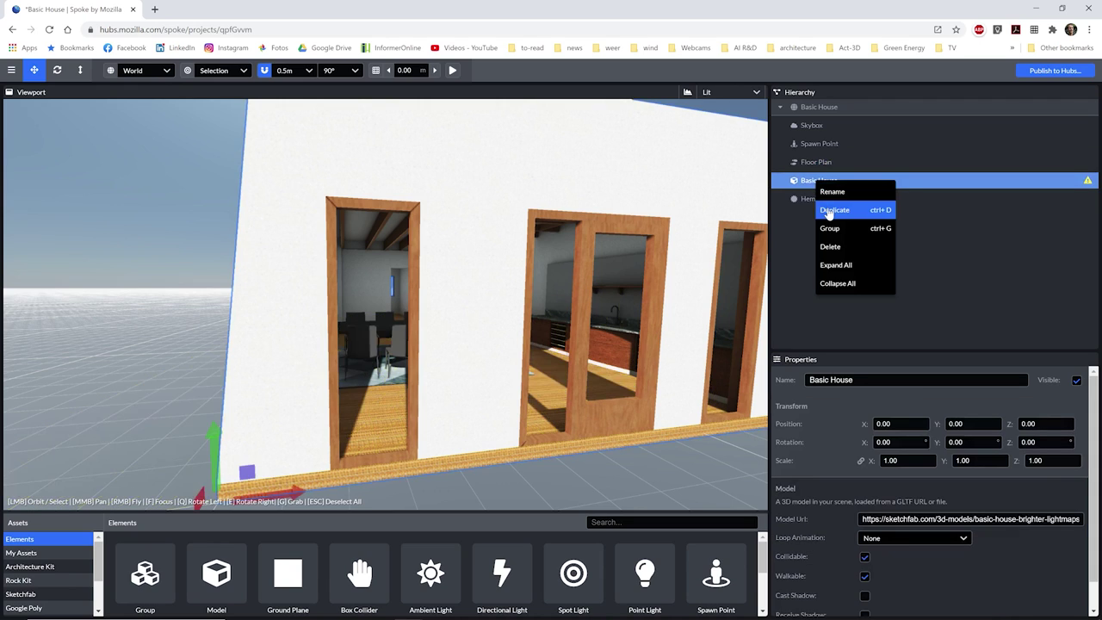
left_click(828, 211)
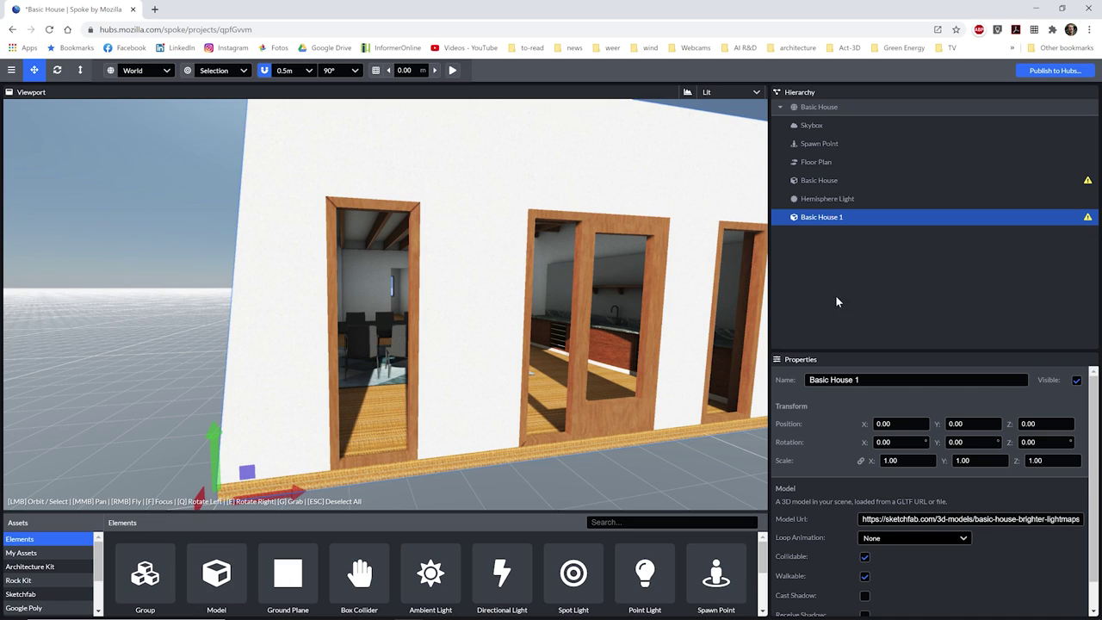
left_click(873, 379)
key("BackSpace")
key("BackSpace")
type("Collision")
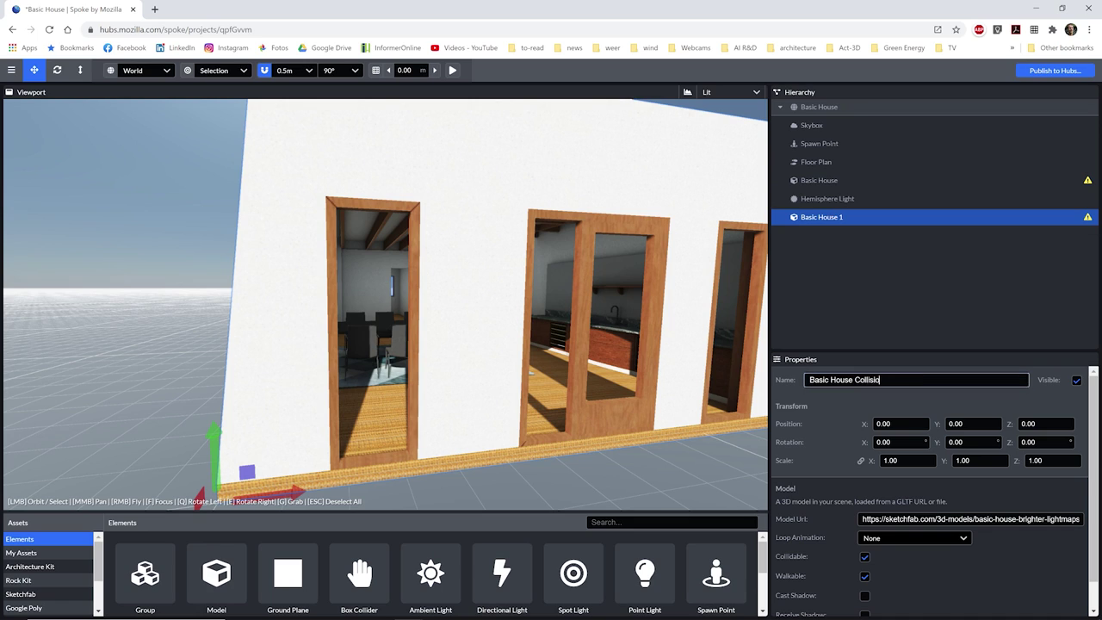
key("Return")
Step: Lower the collision copy to Position Y -0.40 and make it invisible
left_click(950, 424)
type("-0.40")
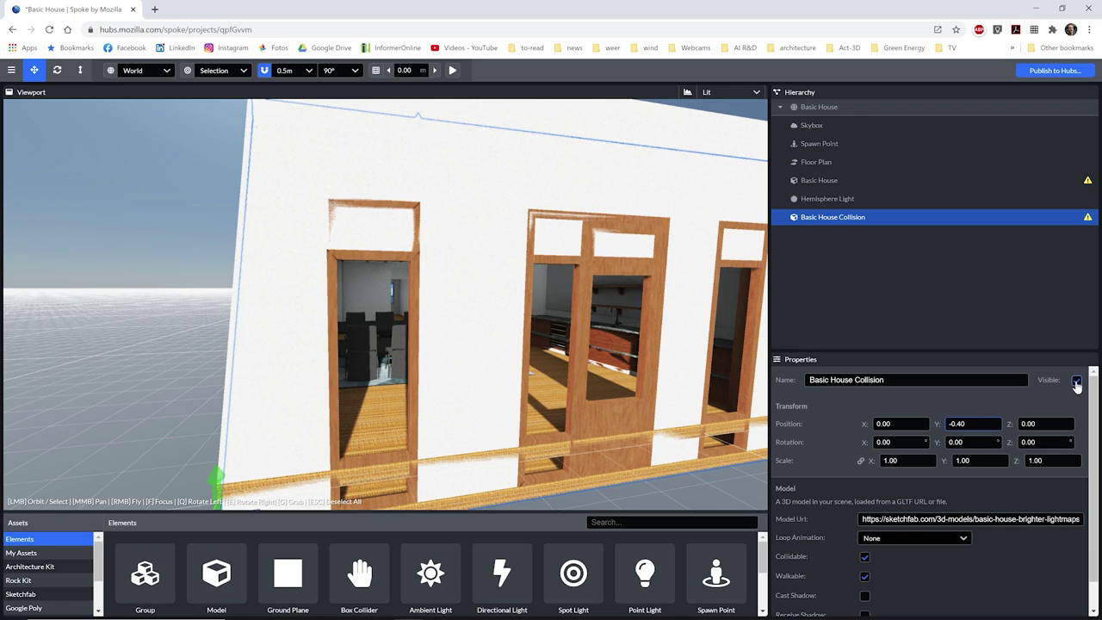
left_click(1076, 381)
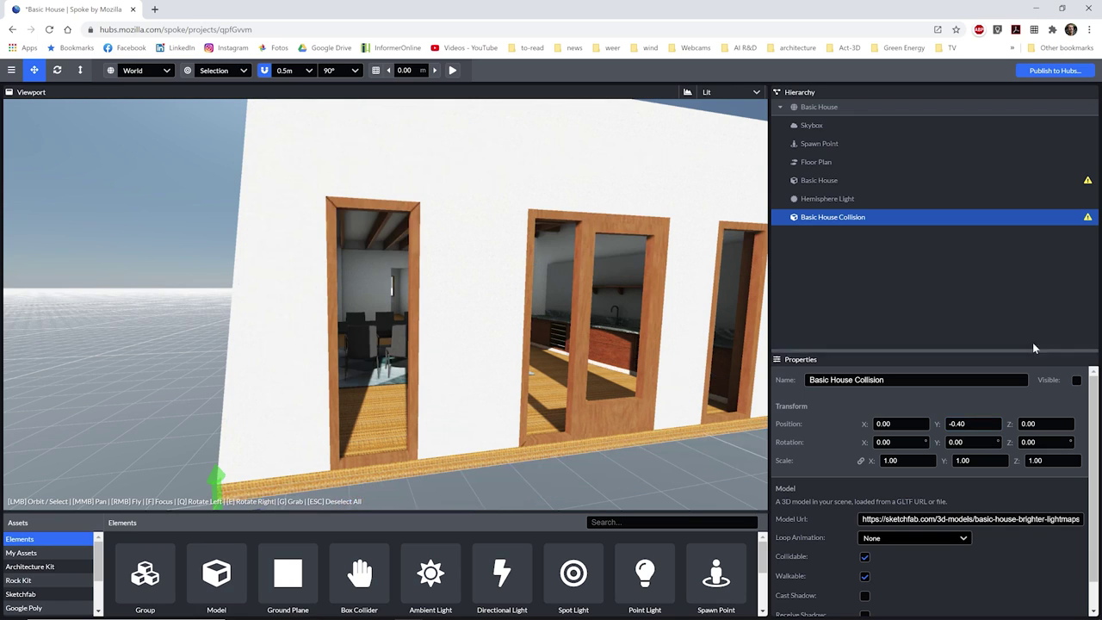
Step: Turn off Collidable and Walkable on the original Basic House model
left_click(849, 183)
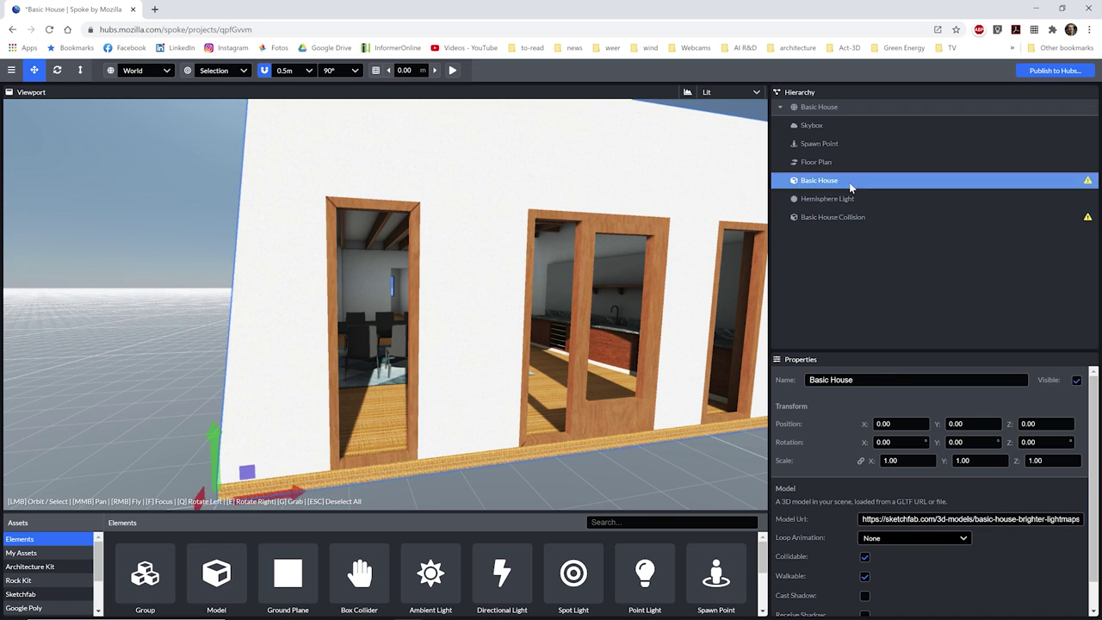
left_click(865, 557)
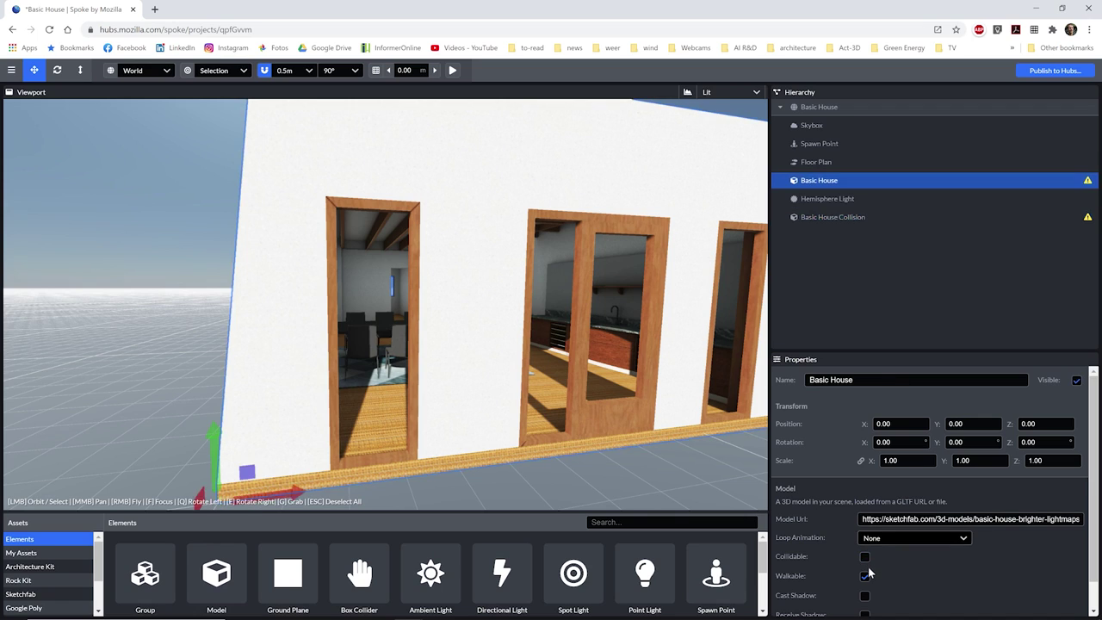
left_click(865, 576)
left_click_drag(1095, 507, 1098, 538)
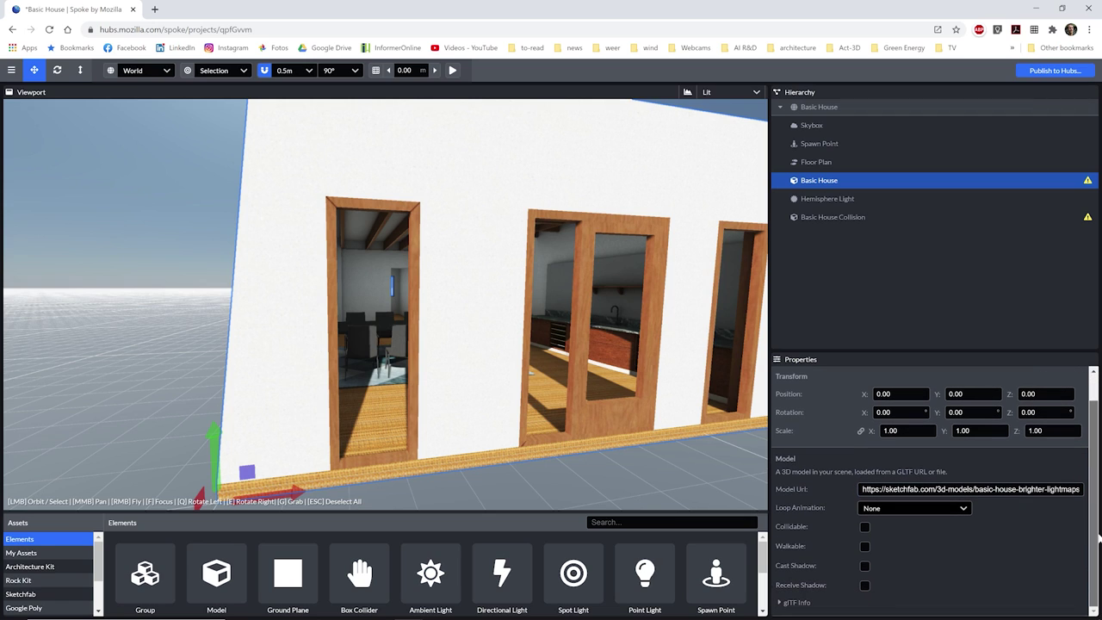
scroll(1098, 538, "up", 2)
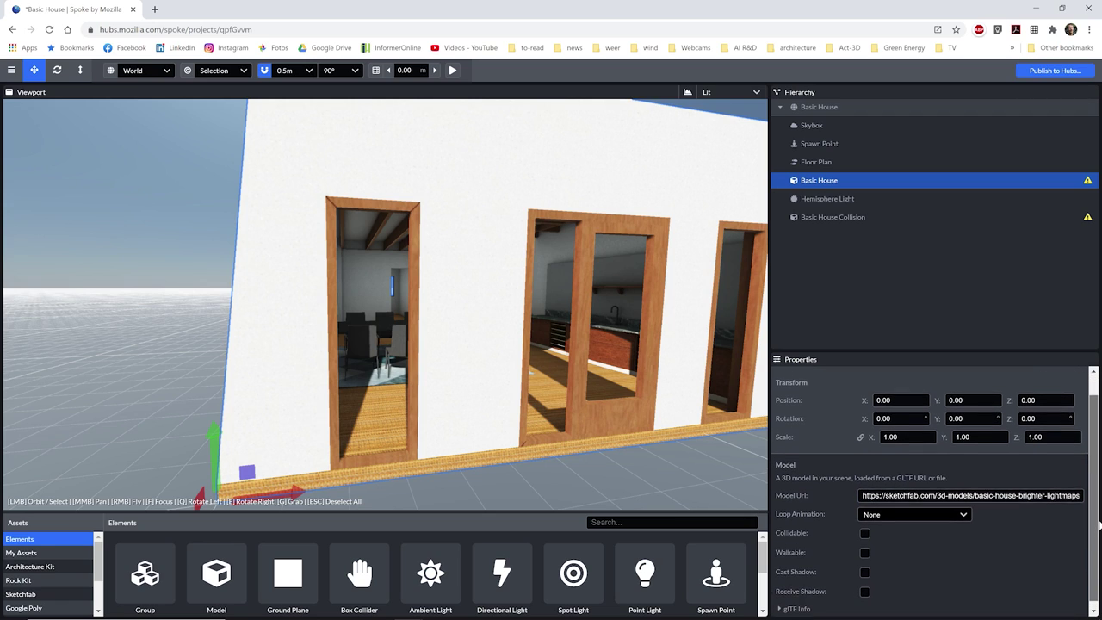
left_click(826, 163)
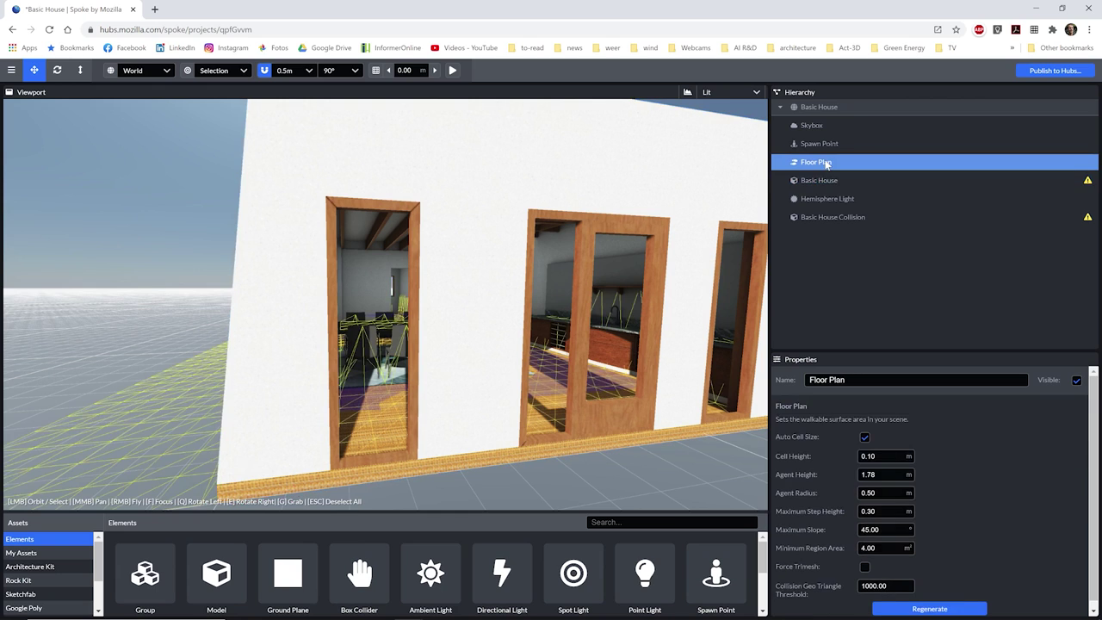
Step: Regenerate the Floor Plan navigation mesh and scroll through its properties
left_click(921, 609)
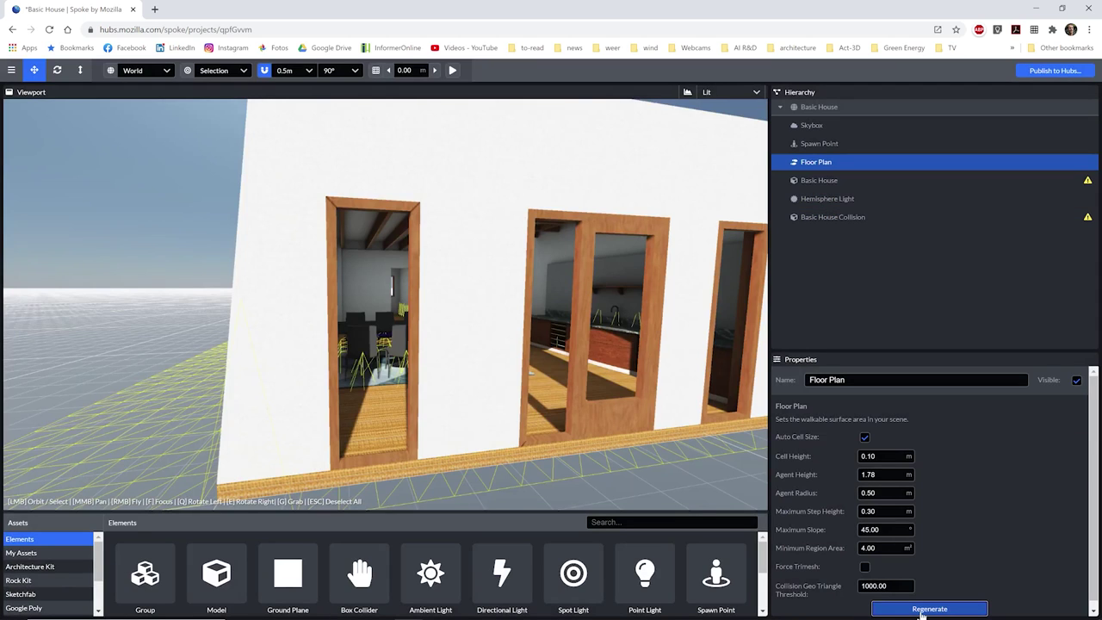
scroll(604, 460, "down", 3)
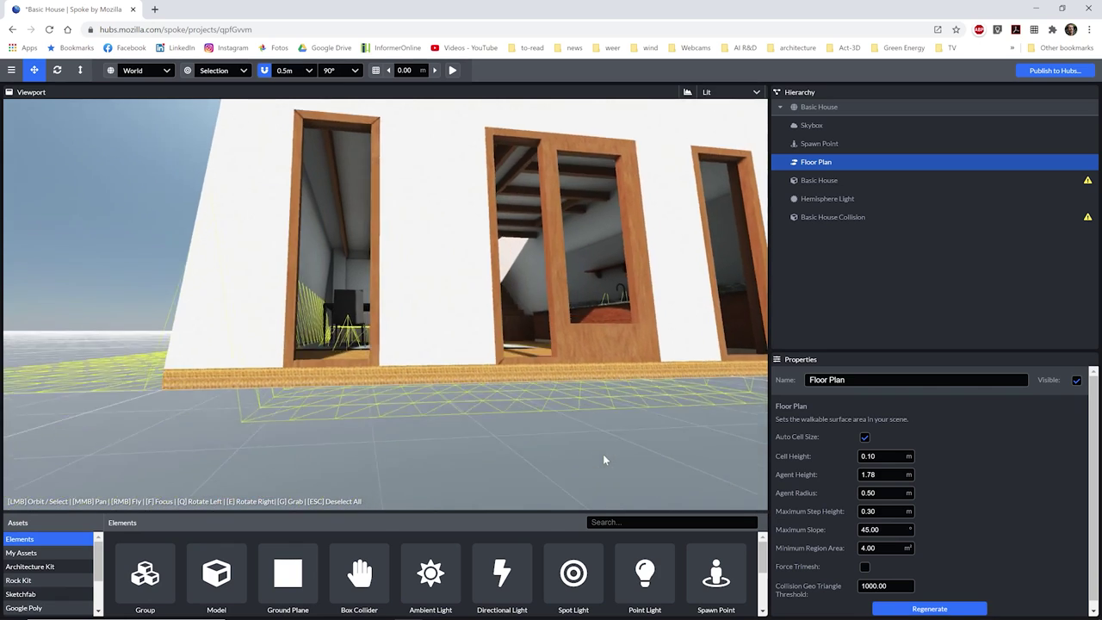
scroll(602, 454, "up", 3)
scroll(598, 451, "down", 2)
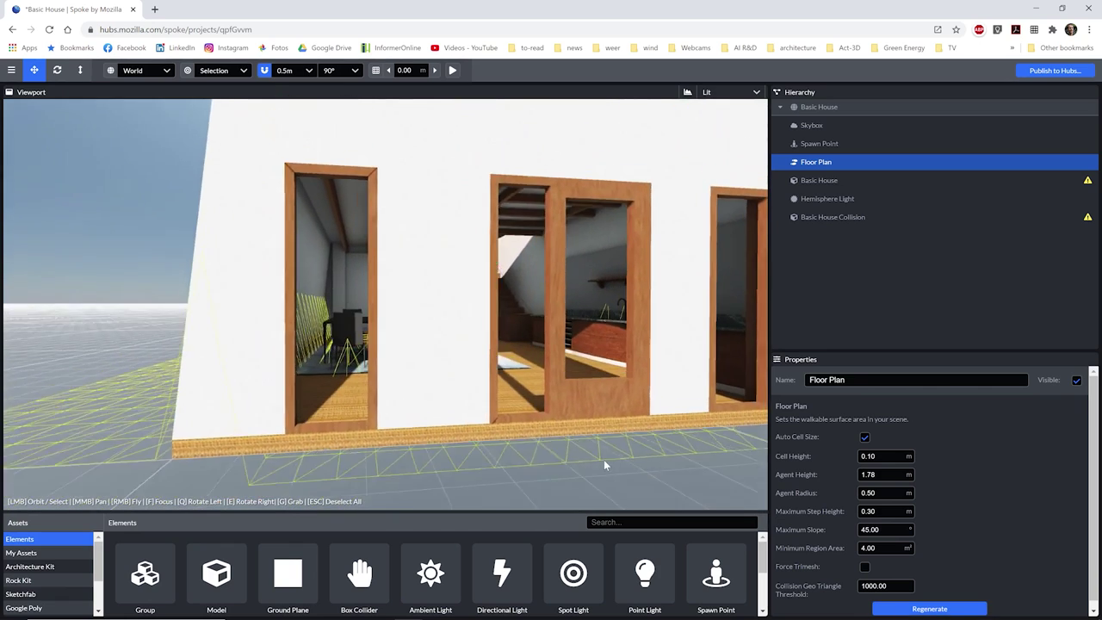
scroll(603, 460, "down", 2)
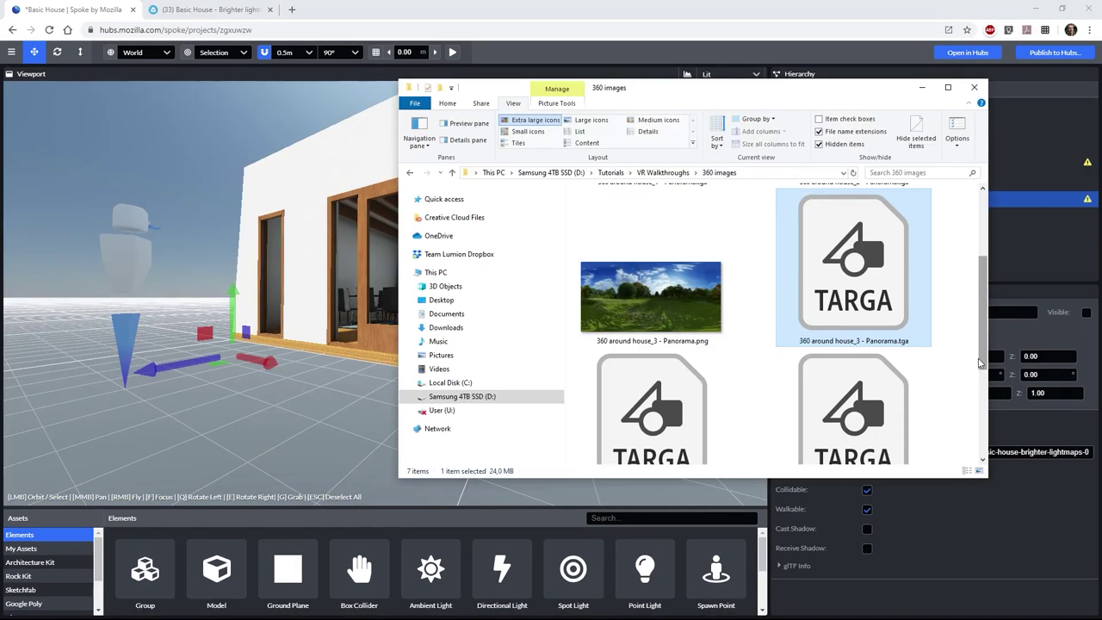
Step: Add the house panorama PNG as a 360-equirectangular image with Controls off and Scale 50
left_click_drag(659, 312, 344, 404)
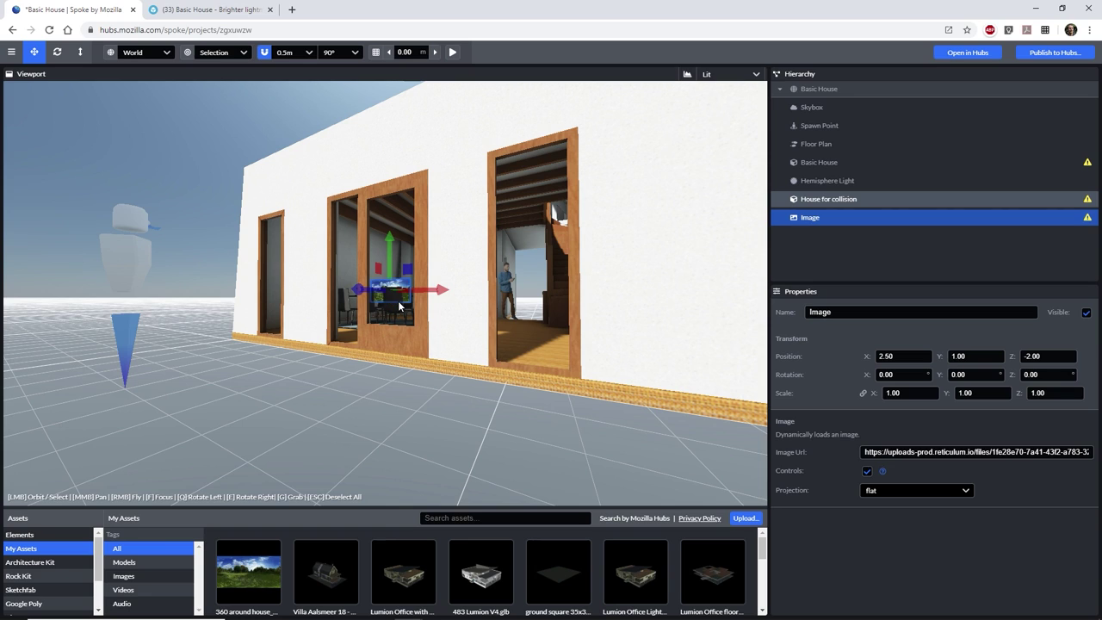
left_click(874, 491)
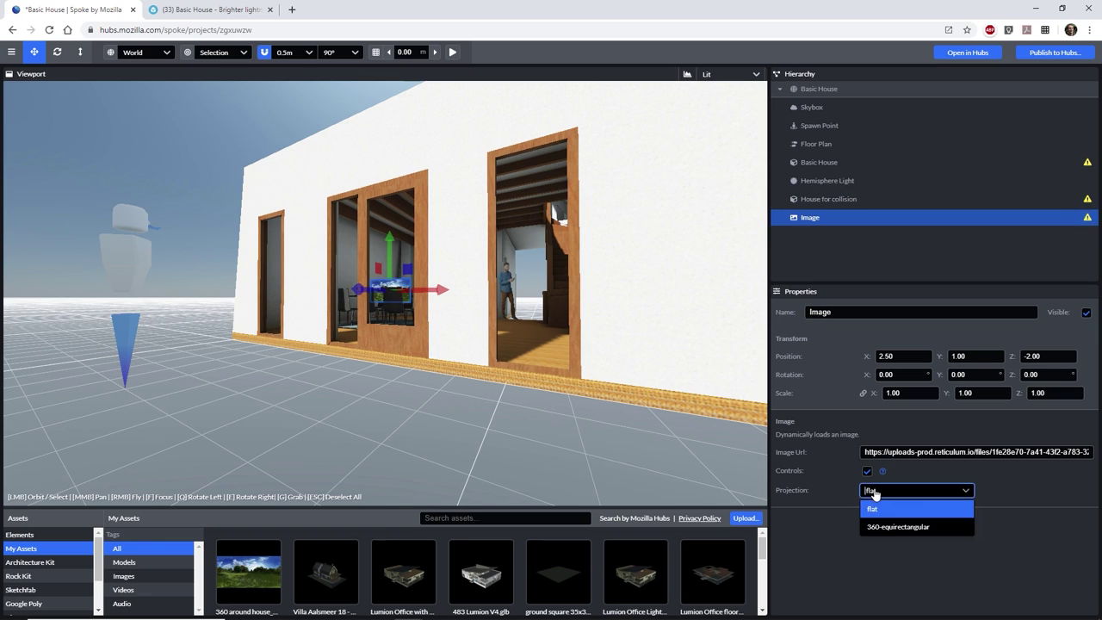
left_click(883, 523)
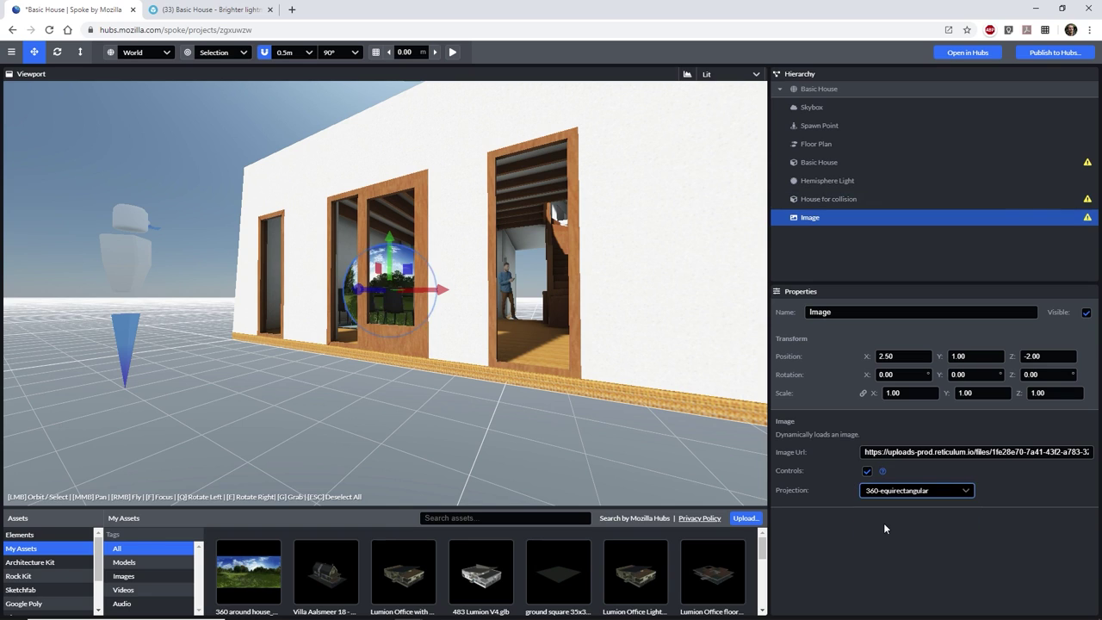
left_click(867, 471)
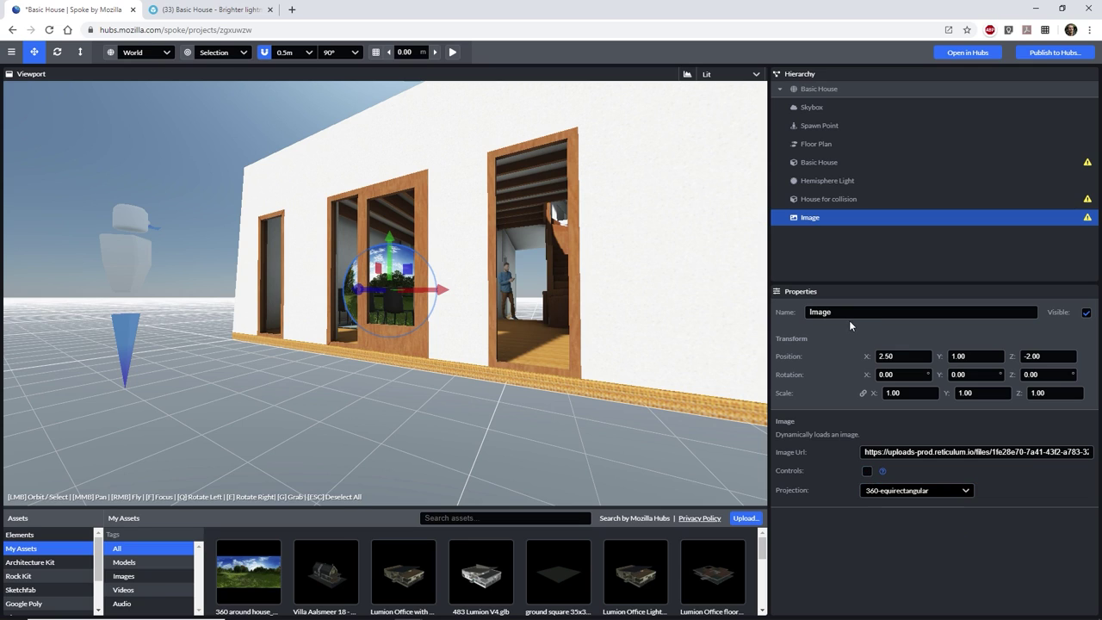
left_click(900, 392)
type("50")
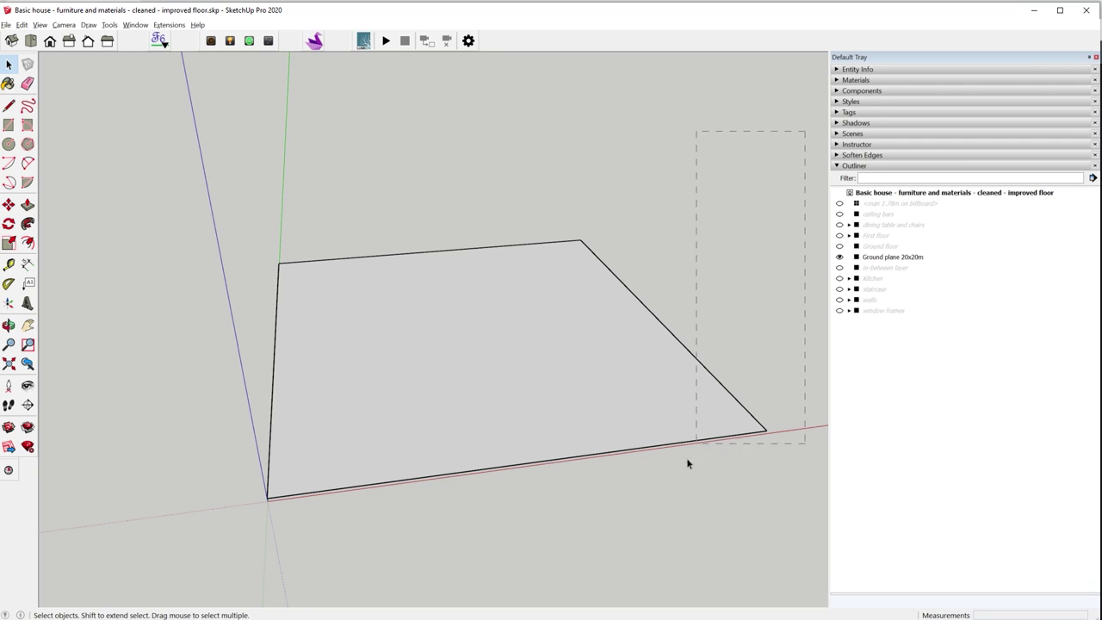
Step: Box-select the Ground plane 20x20m and bring up the Extensions > Khronos glTF submenu
left_click_drag(686, 463, 184, 534)
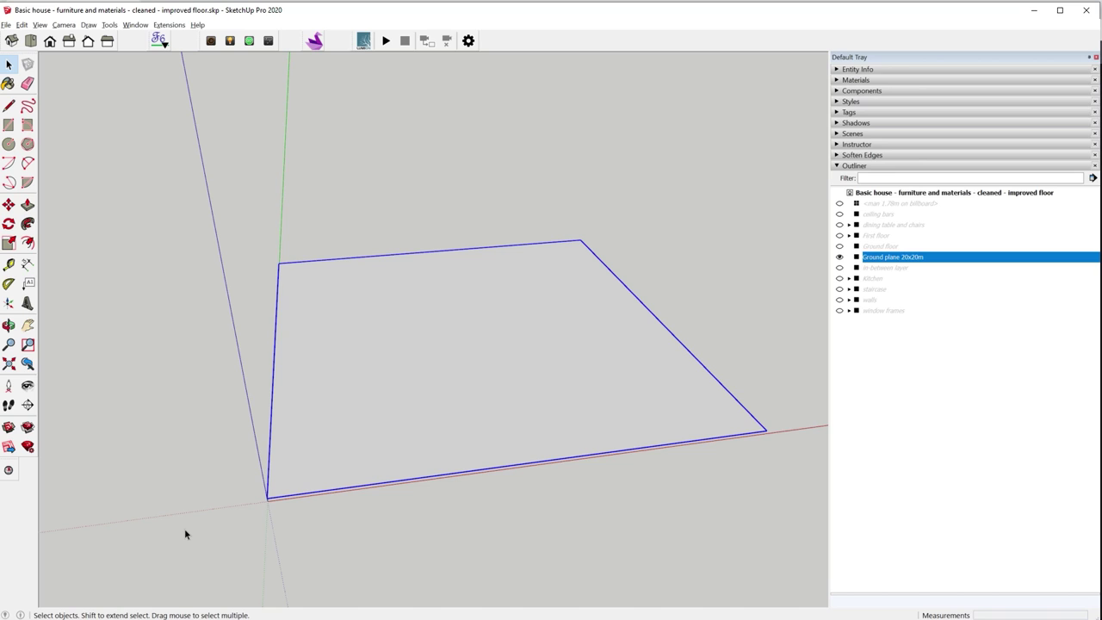
left_click(175, 26)
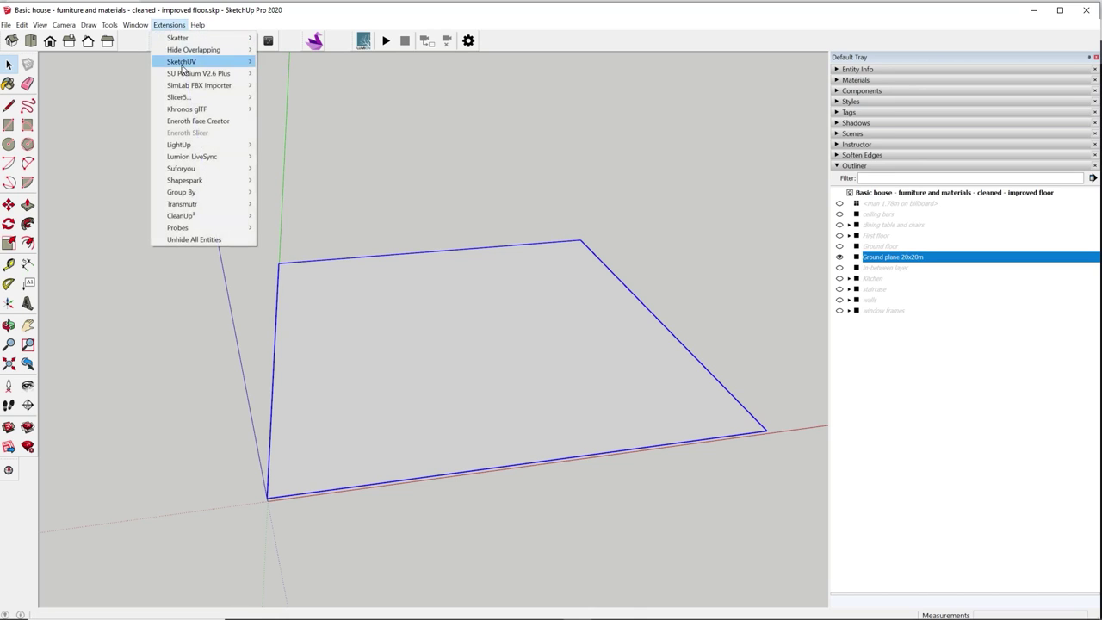
mouse_move(196, 110)
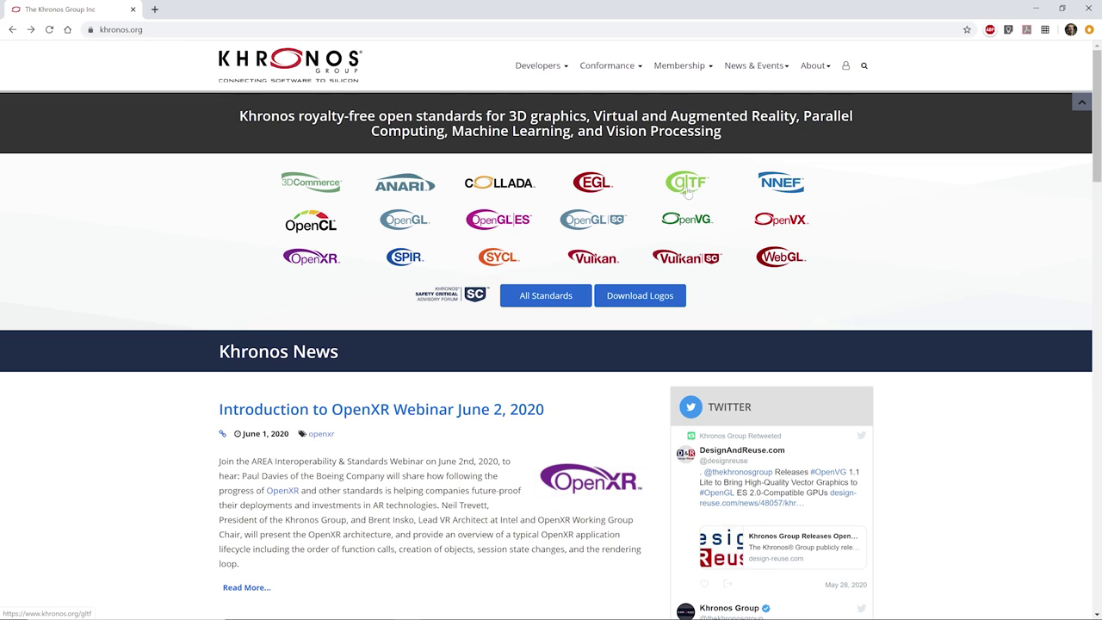
Step: Go to the glTF Overview page from khronos.org and scroll through it
left_click(688, 193)
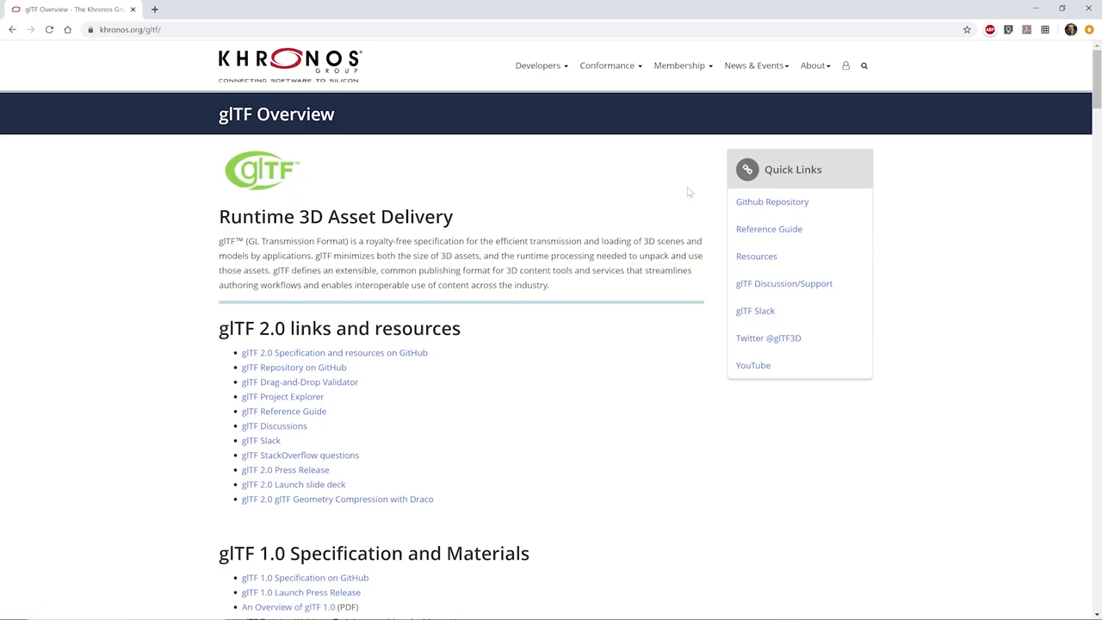
left_click(1092, 227)
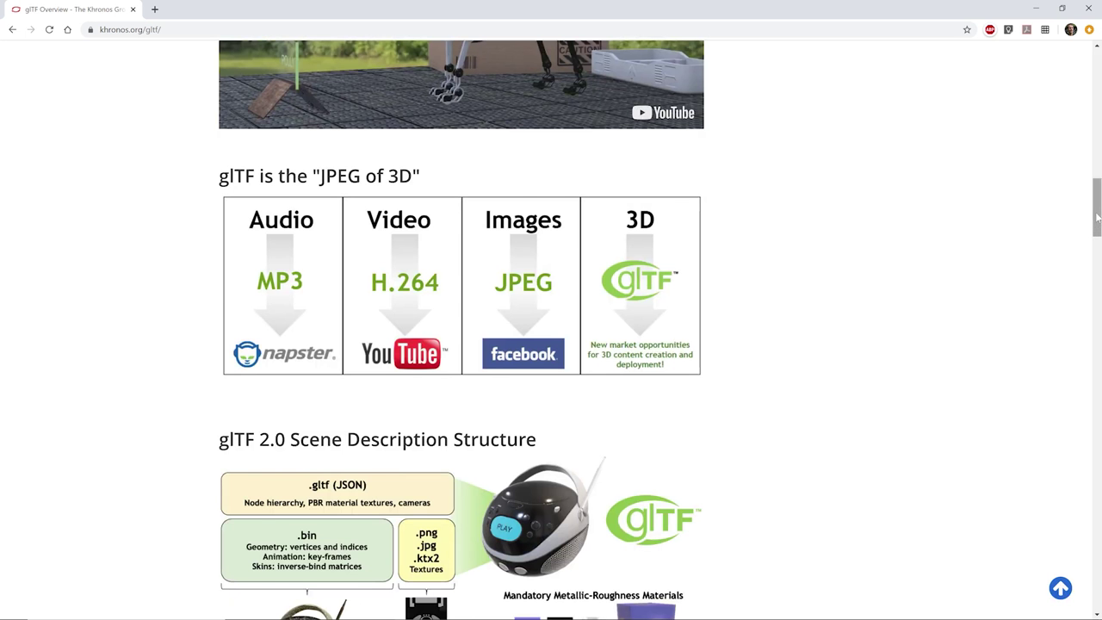
left_click(1096, 303)
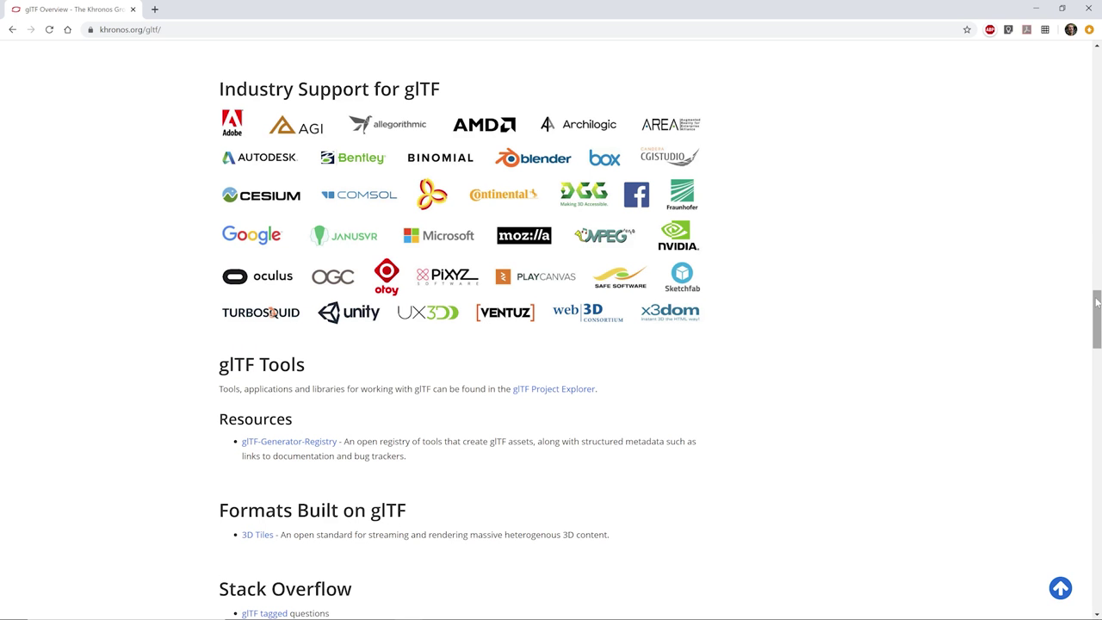
Step: Search the Extension Warehouse for 'glb export' and install the glTF Export extension
left_click(135, 24)
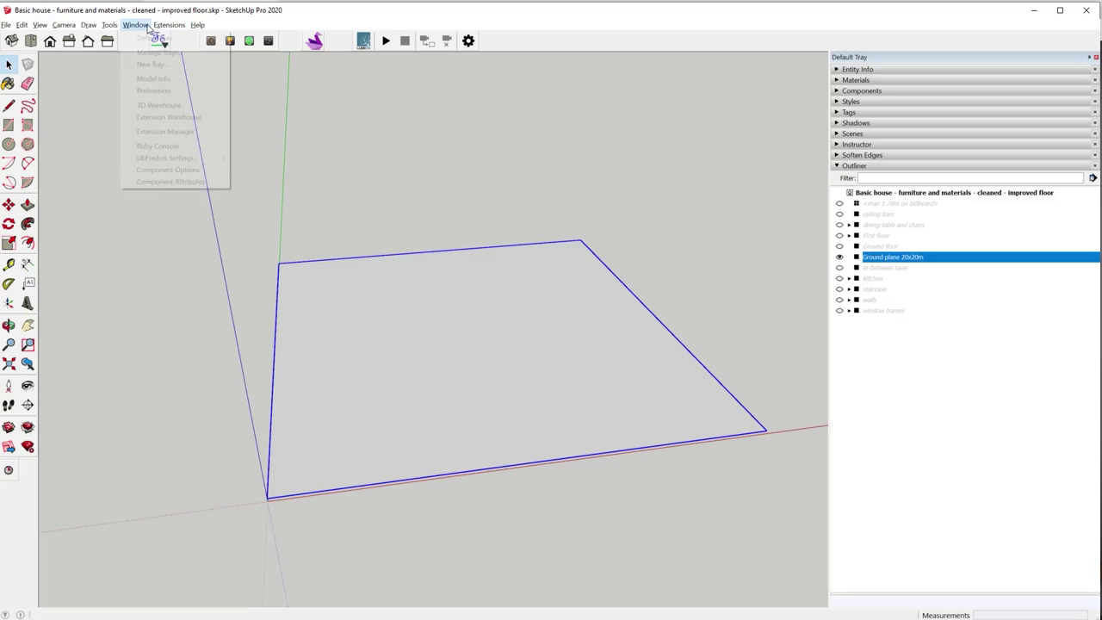
left_click(164, 116)
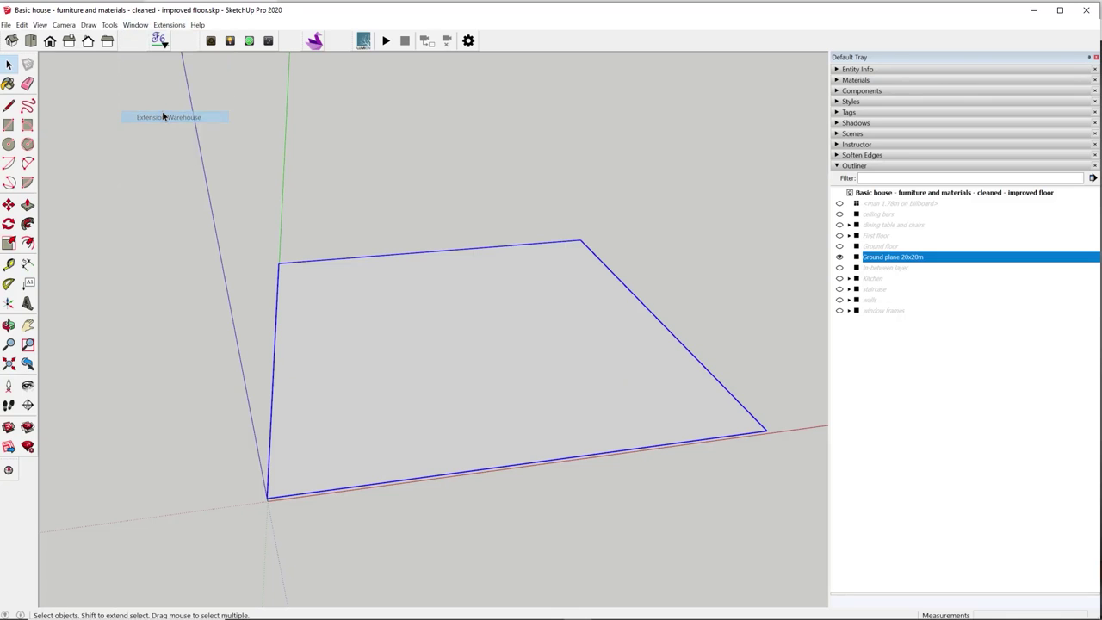
left_click(470, 129)
type("glb export")
key("Return")
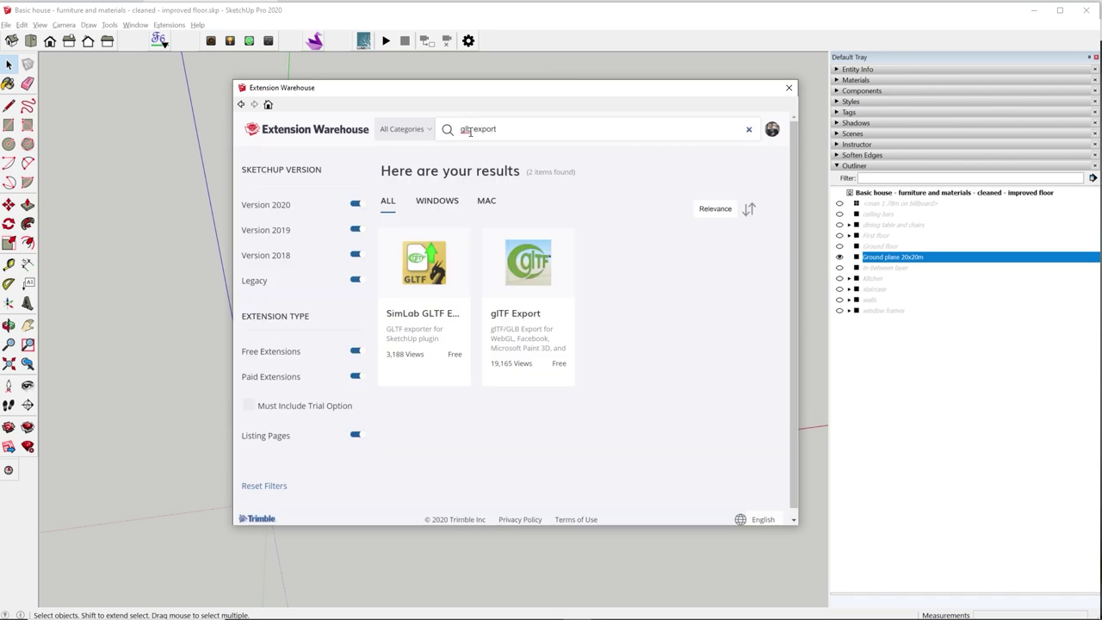
left_click(528, 267)
left_click(581, 470)
left_click(511, 245)
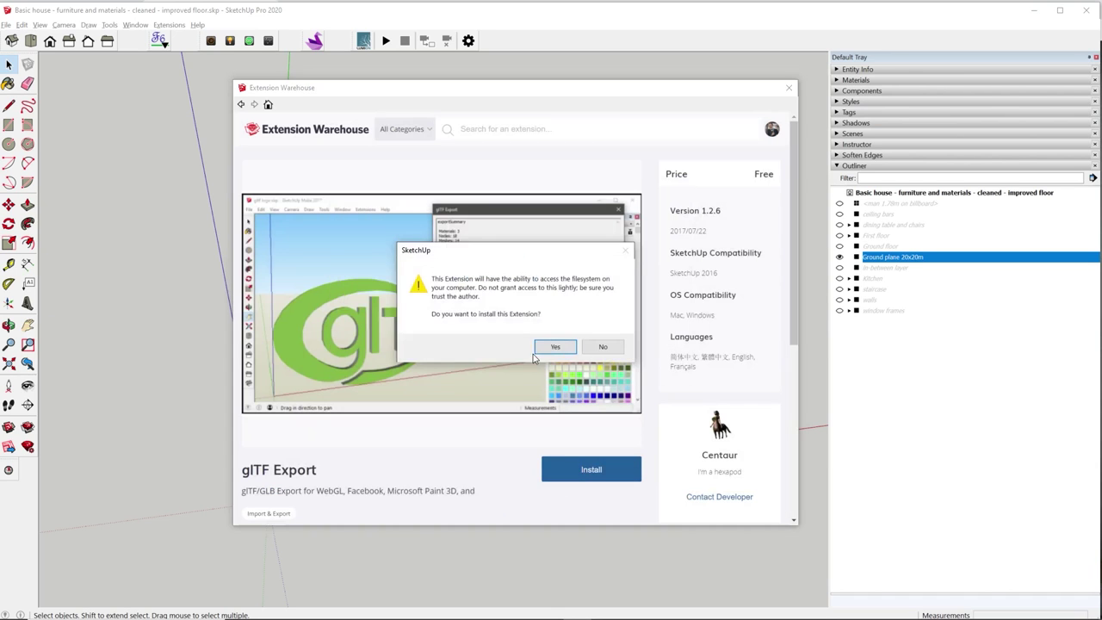
left_click(551, 344)
left_click(789, 87)
Step: Export the selection as Binary glTF 2.0 named 'ground square 20x20m'
left_click(170, 25)
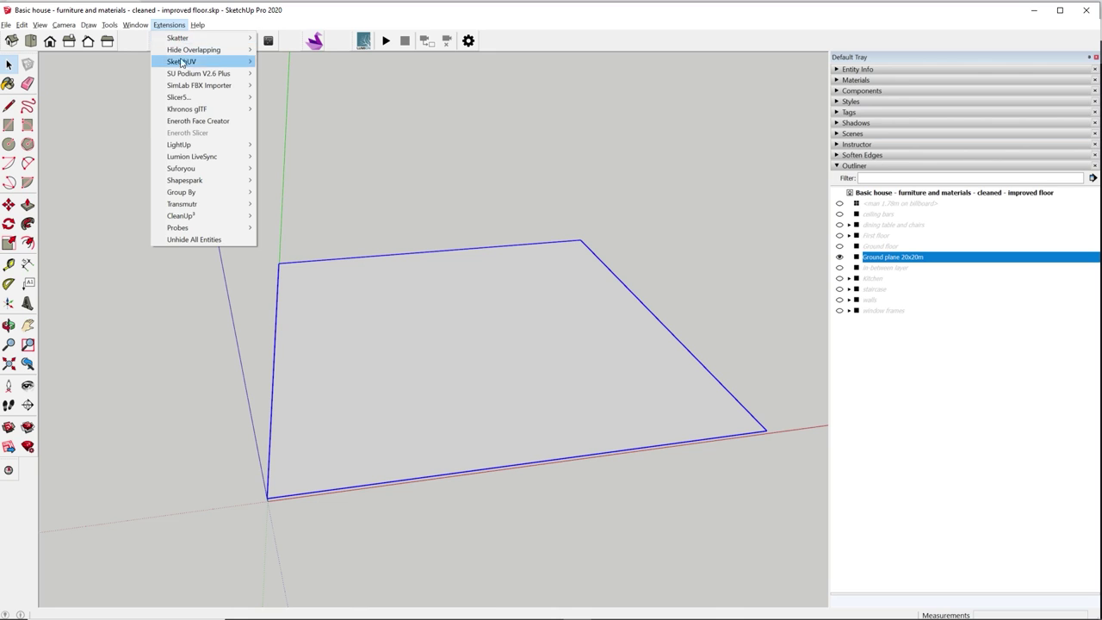
mouse_move(197, 110)
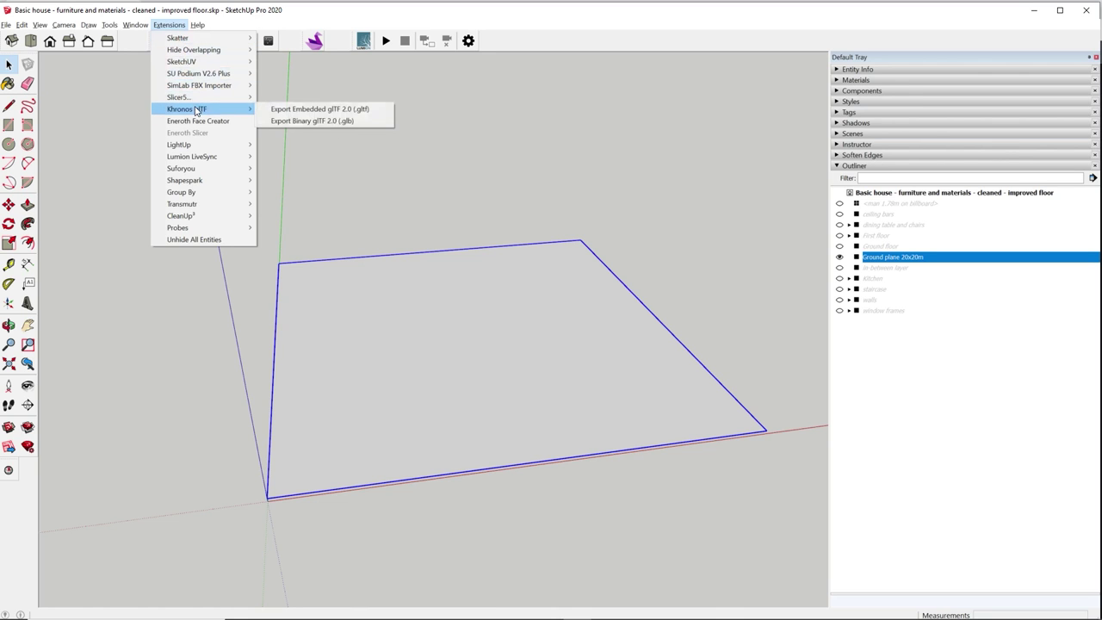
left_click(295, 121)
key("BackSpace")
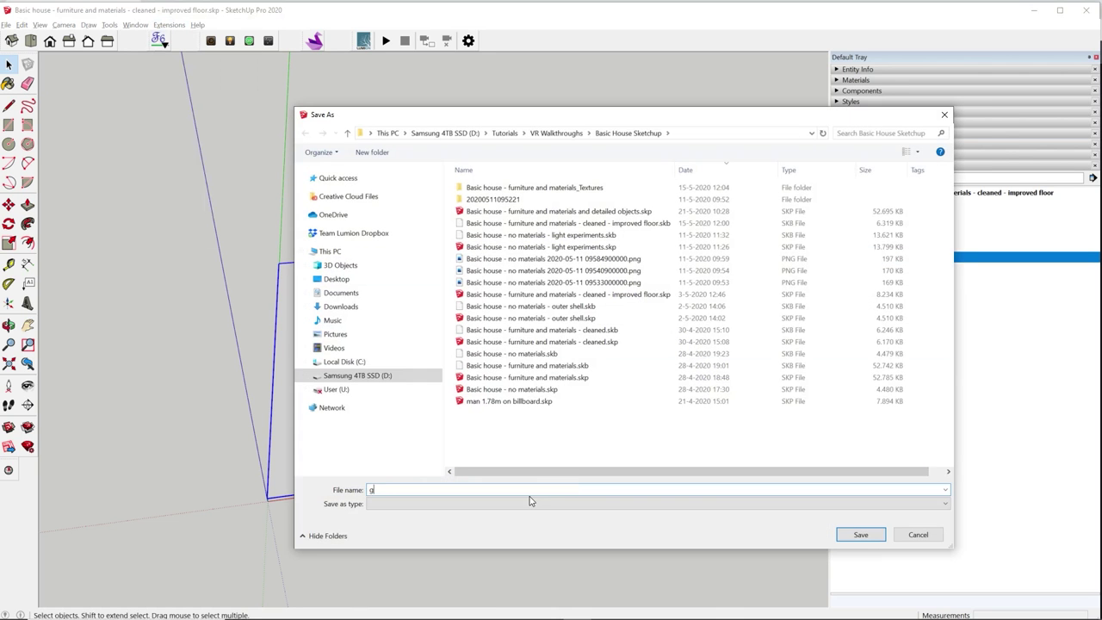
type("ground square 20x20m")
key("Return")
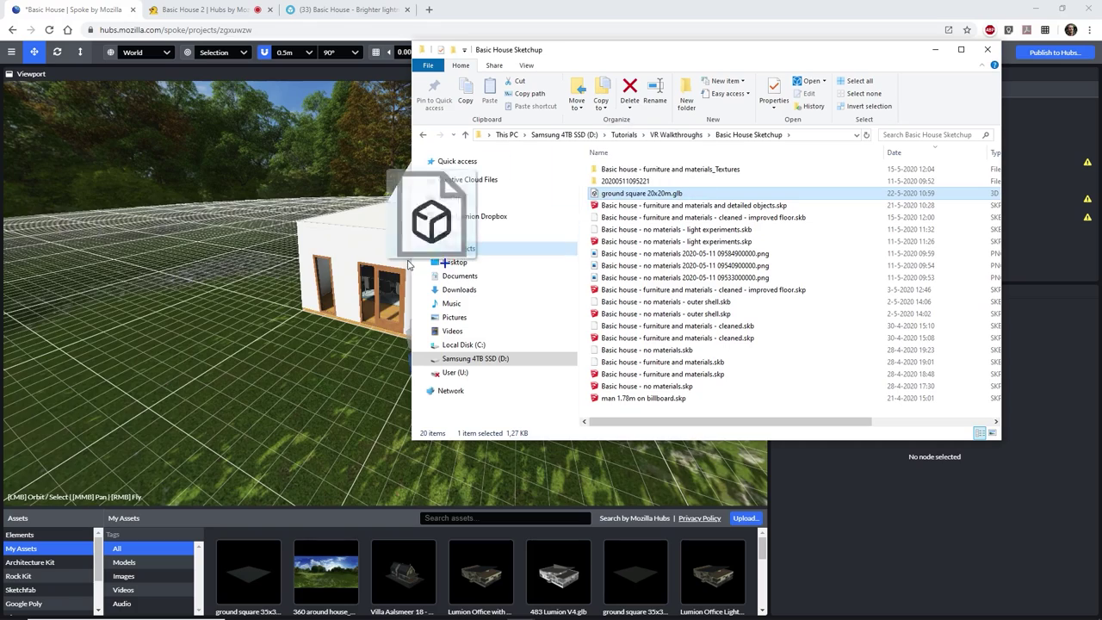
Step: Add the exported ground square model to the scene and return it to 1.00 scale
left_click_drag(442, 219, 334, 364)
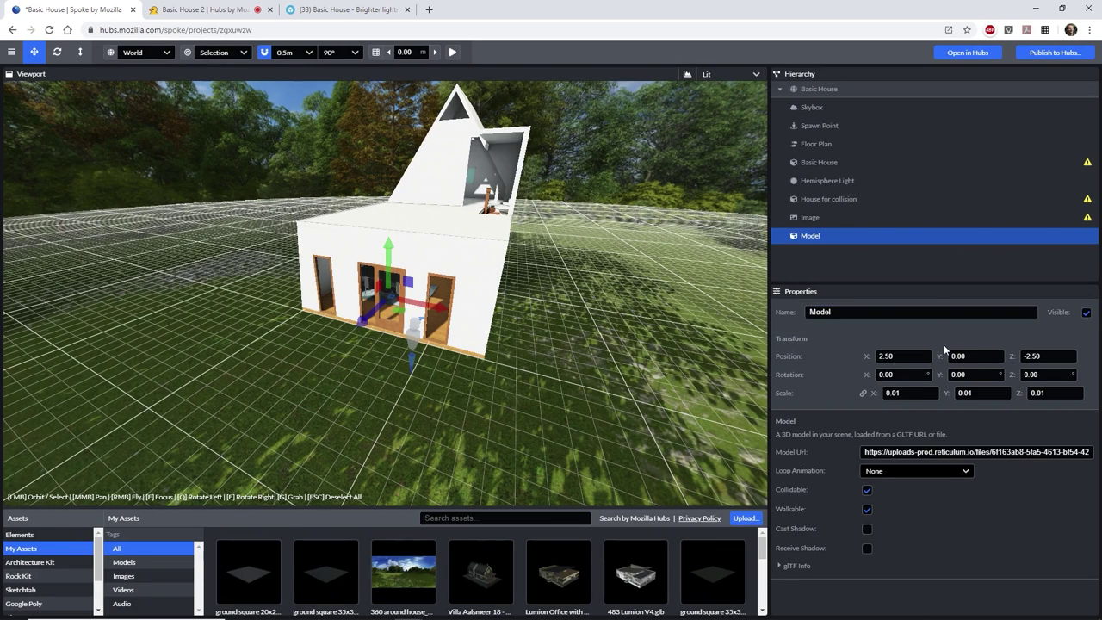
type("1")
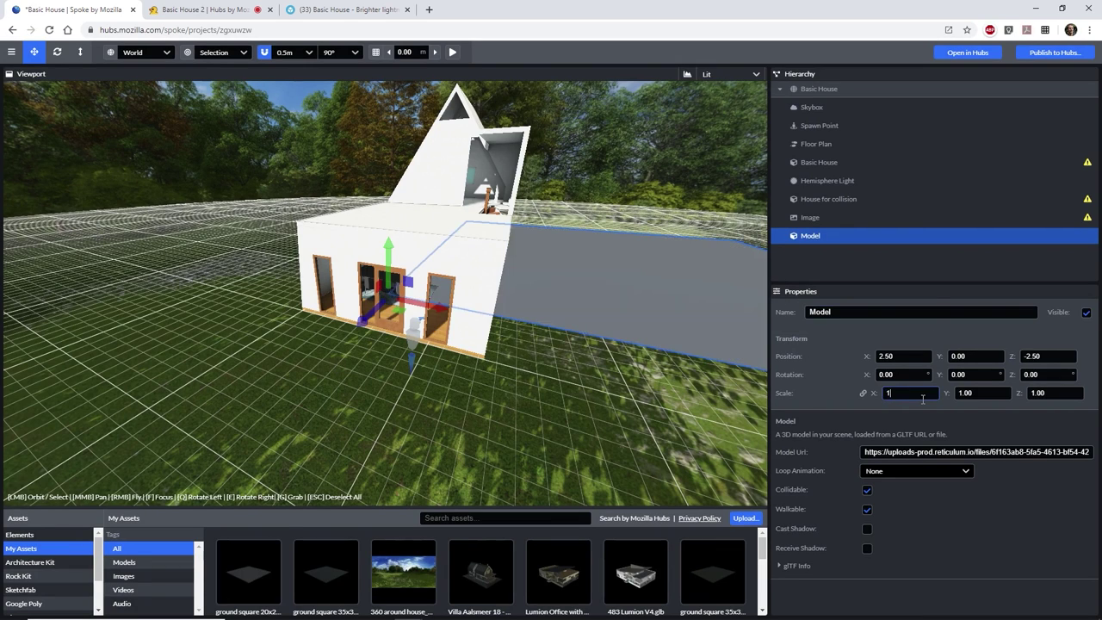
left_click_drag(388, 306, 31, 334)
Step: Centre the ground square under the house at -6.50, 0.00, 3.00 and drag in Forest_20x20m.png
left_click_drag(167, 253, 304, 338)
scroll(307, 331, "down", 8)
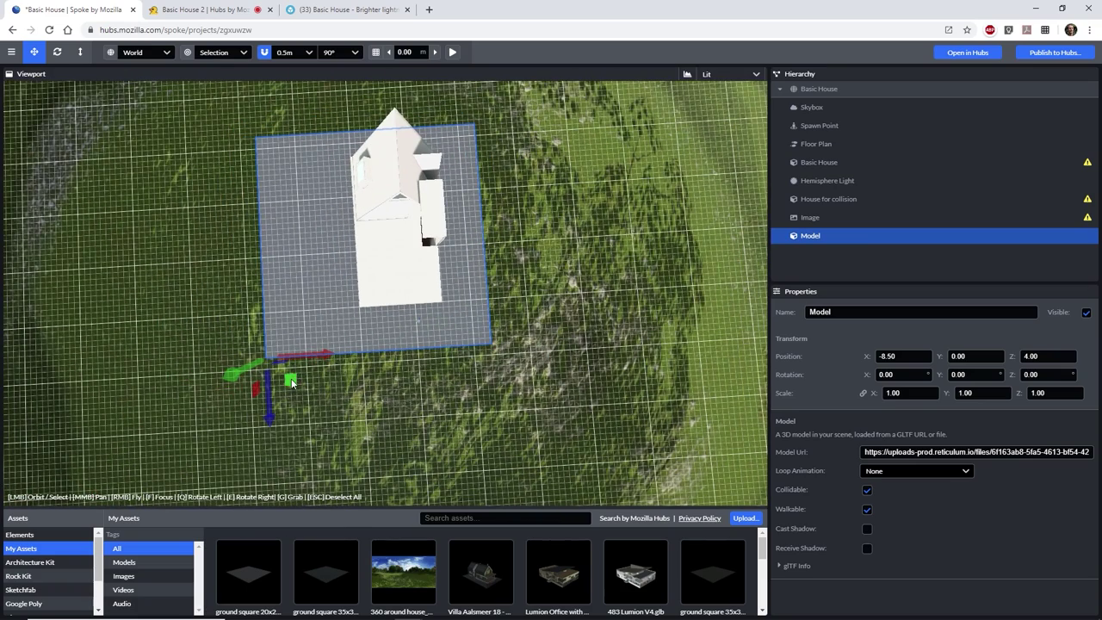
left_click_drag(291, 382, 315, 366)
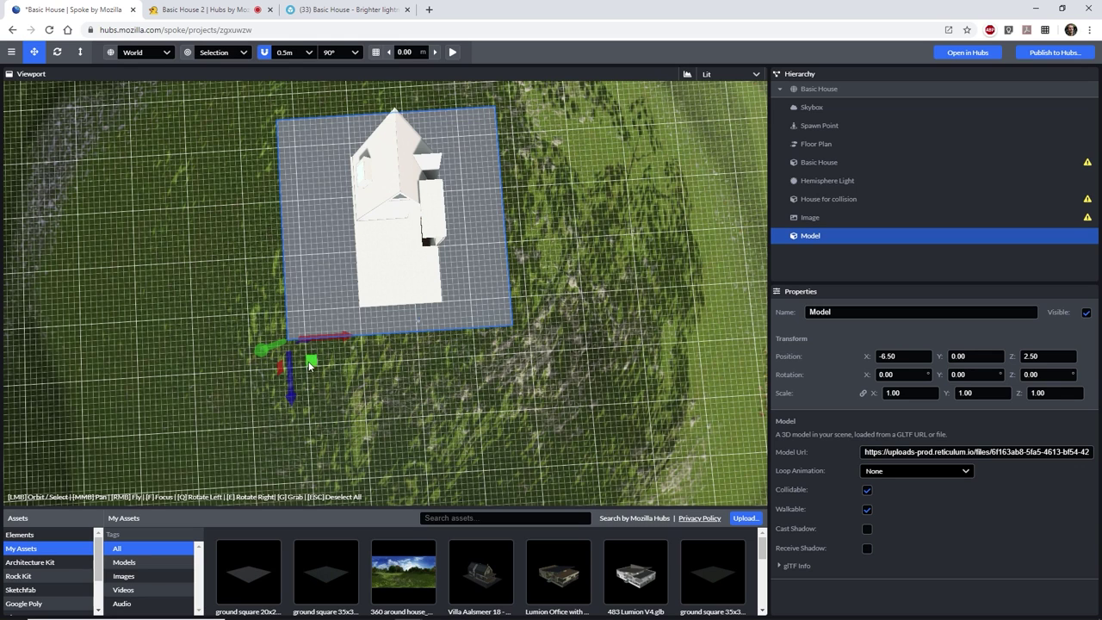
left_click_drag(309, 365, 310, 369)
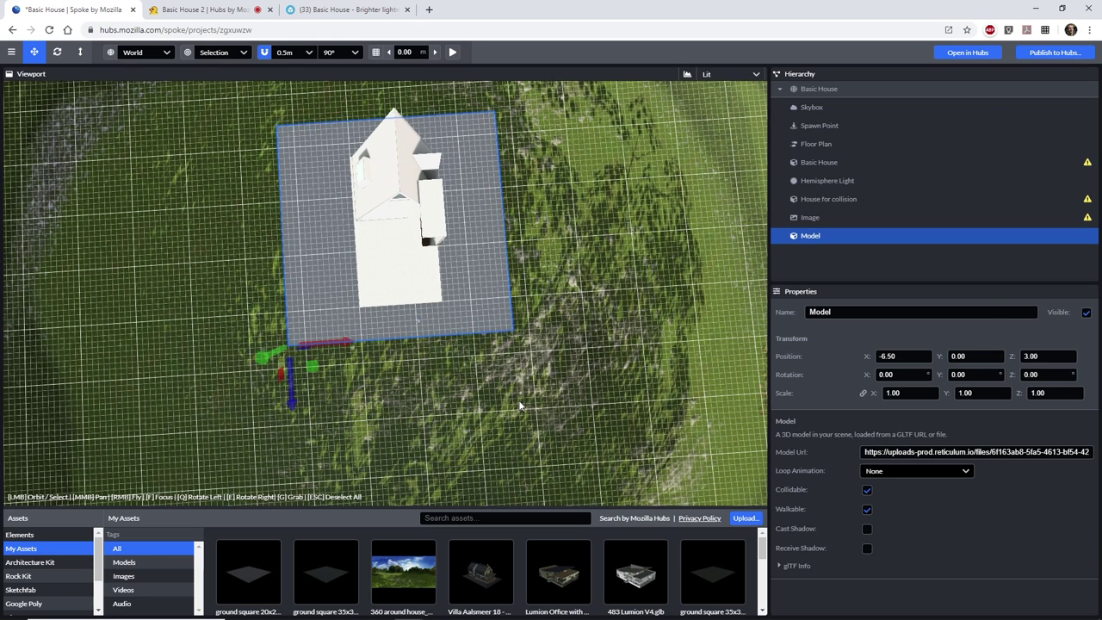
key("alt+Tab")
left_click_drag(583, 239, 317, 394)
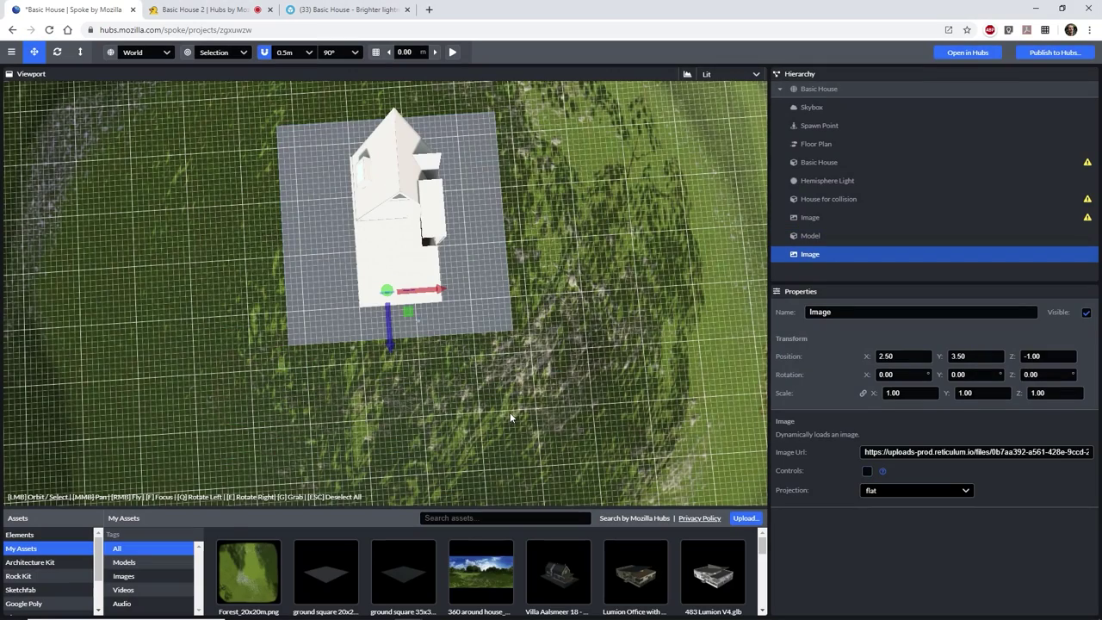
Step: Frame the Forest_20x20m image, scale it to 20, tilt it flat at X -90, and slide it under the house
key("f")
type("20")
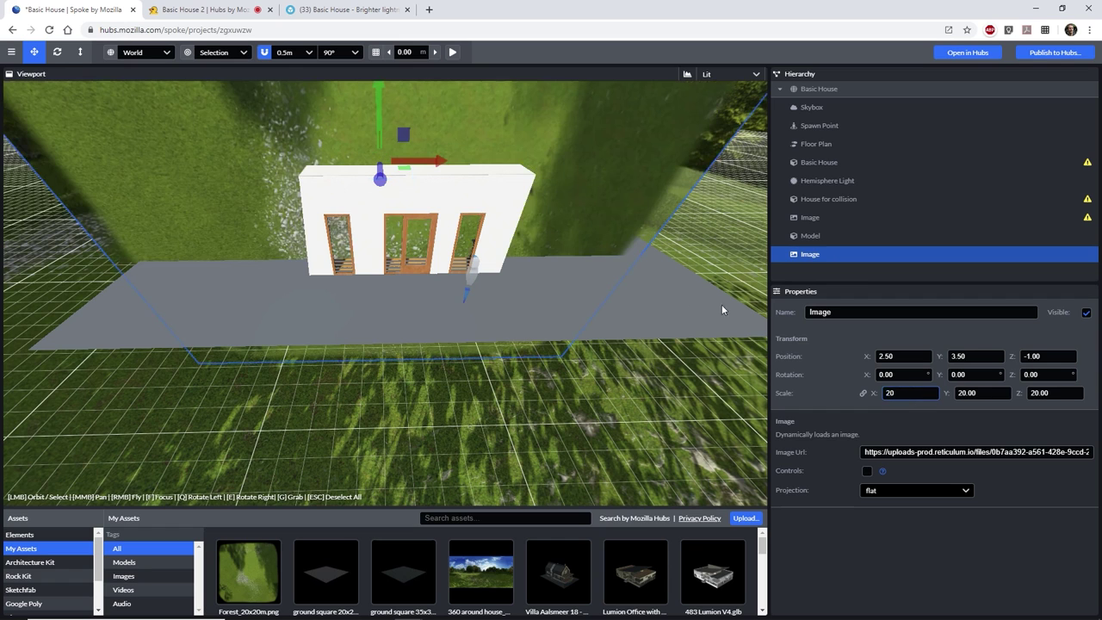
scroll(722, 310, "down", 5)
left_click_drag(865, 374, 621, 365)
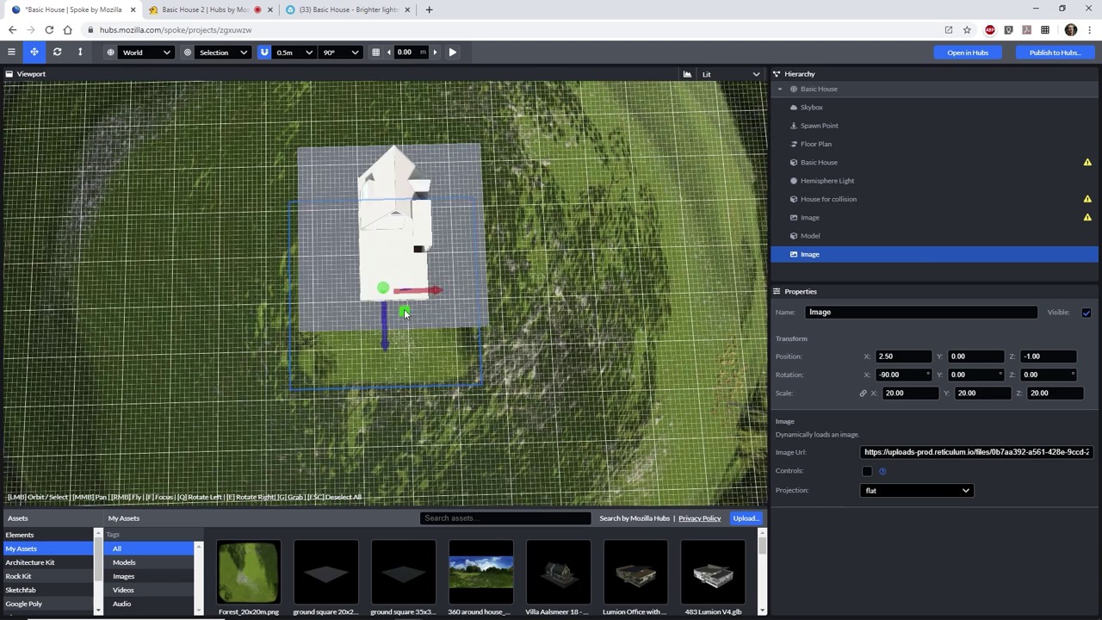
left_click_drag(414, 266, 414, 256)
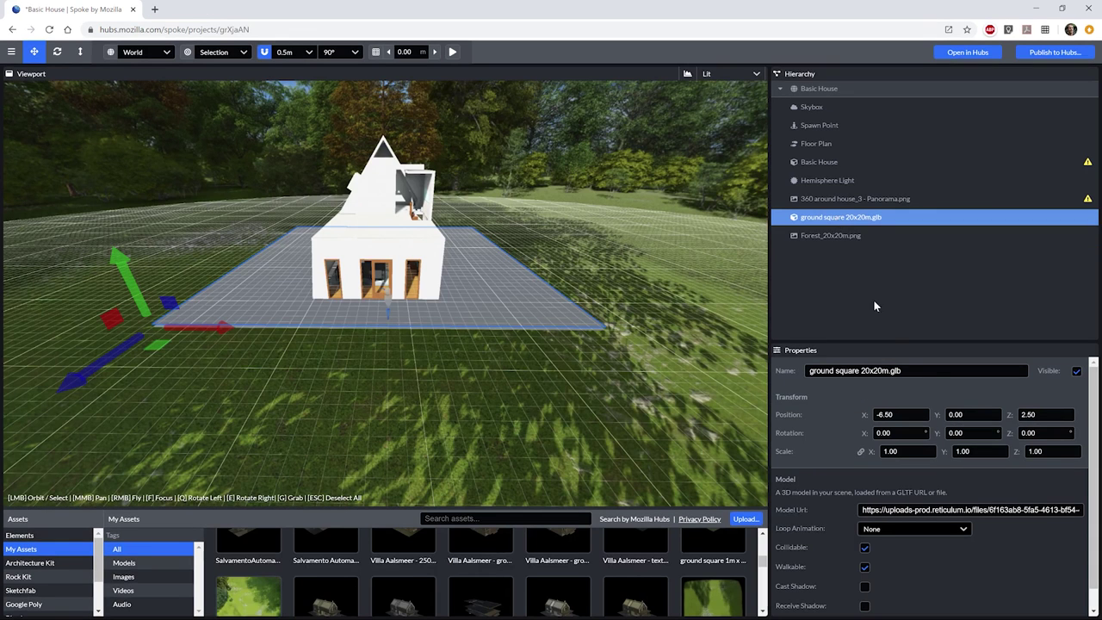
Step: Set the ground square's Position Y to -0.3, regenerate the Floor Plan, and publish to Hubs
left_click(973, 414)
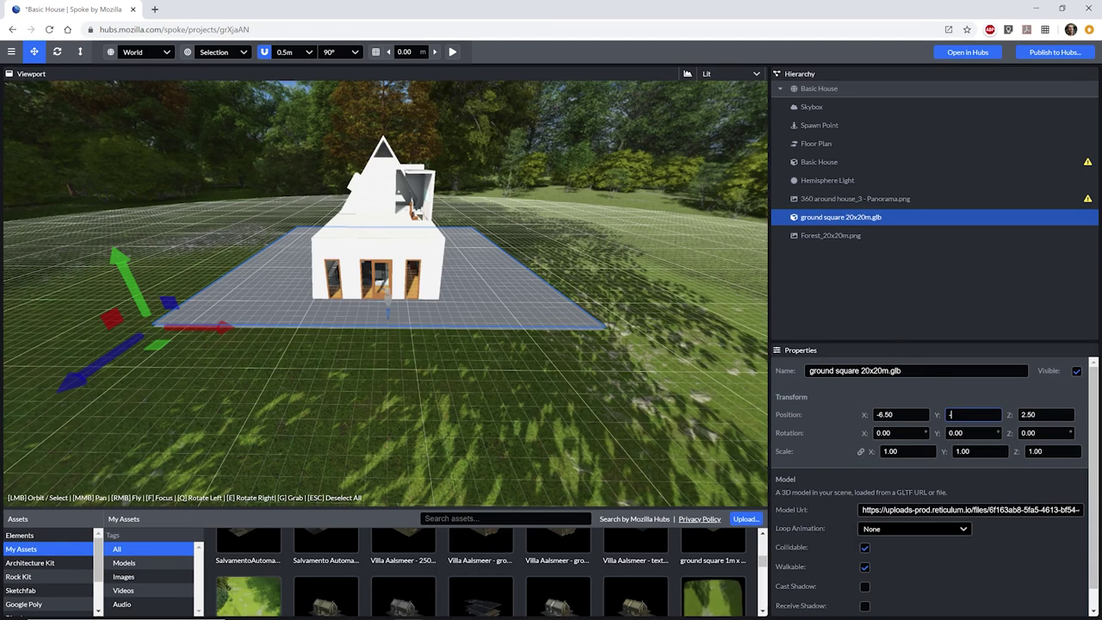
type(".3")
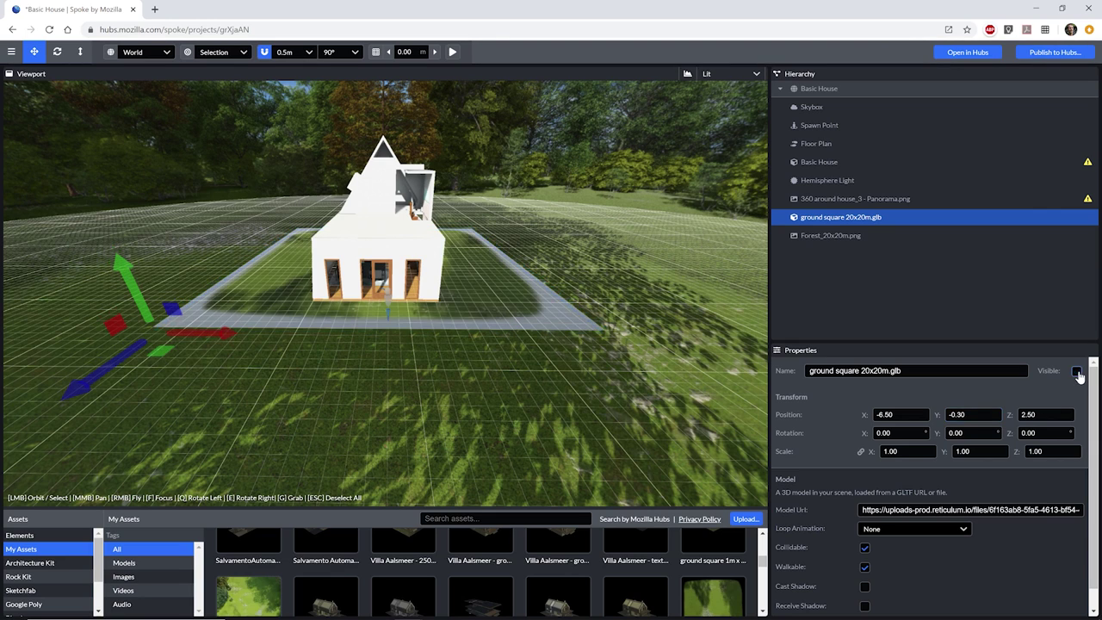
left_click(825, 146)
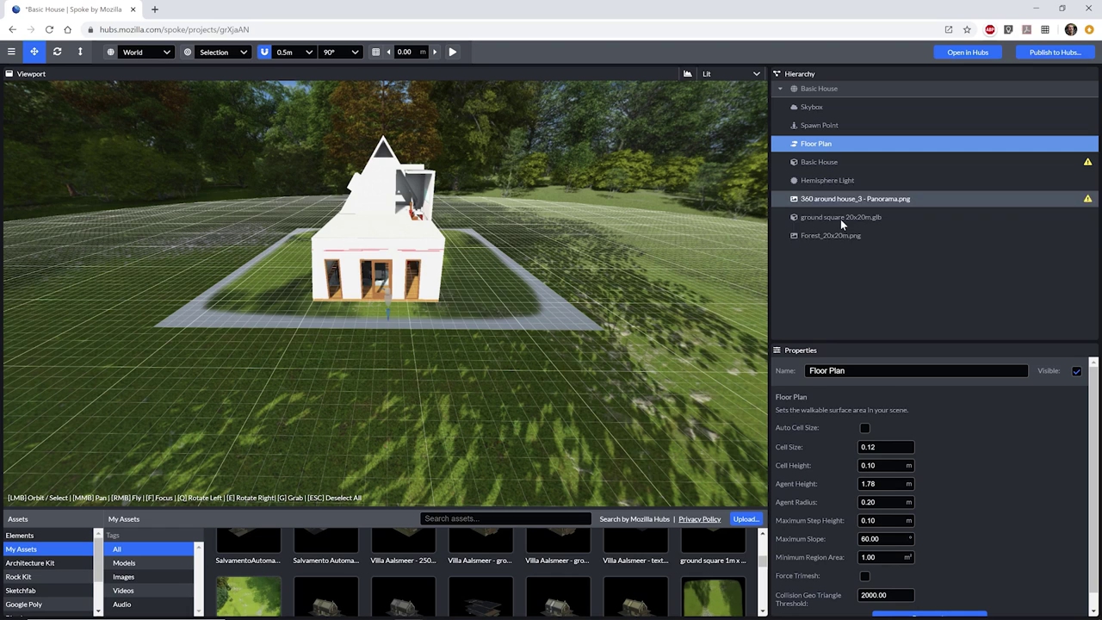
scroll(999, 457, "down", 1)
left_click(938, 600)
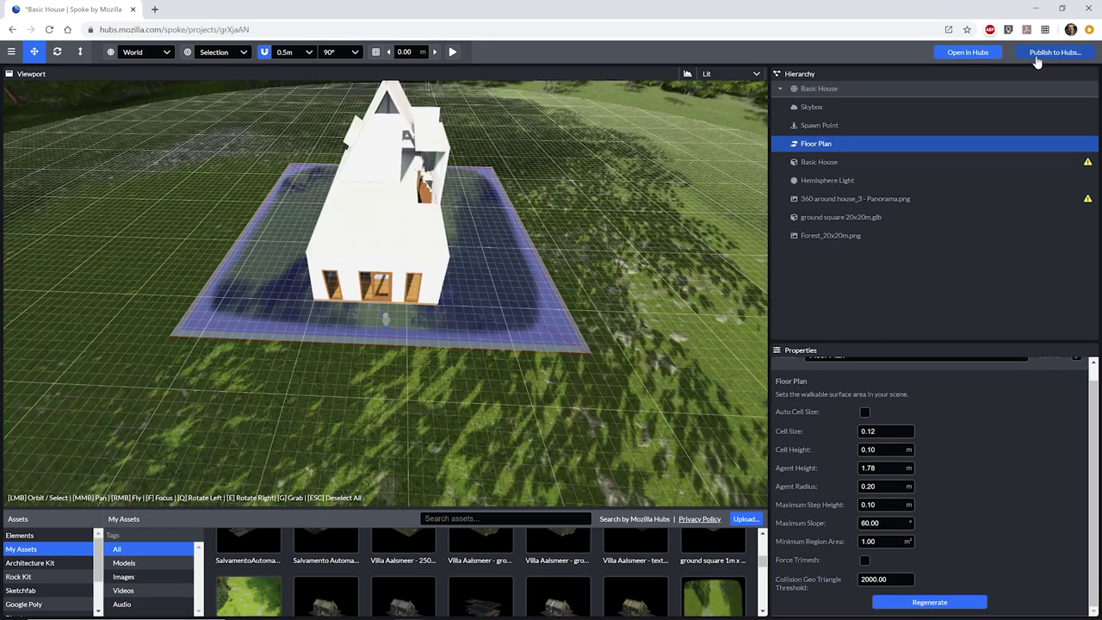
left_click(1039, 55)
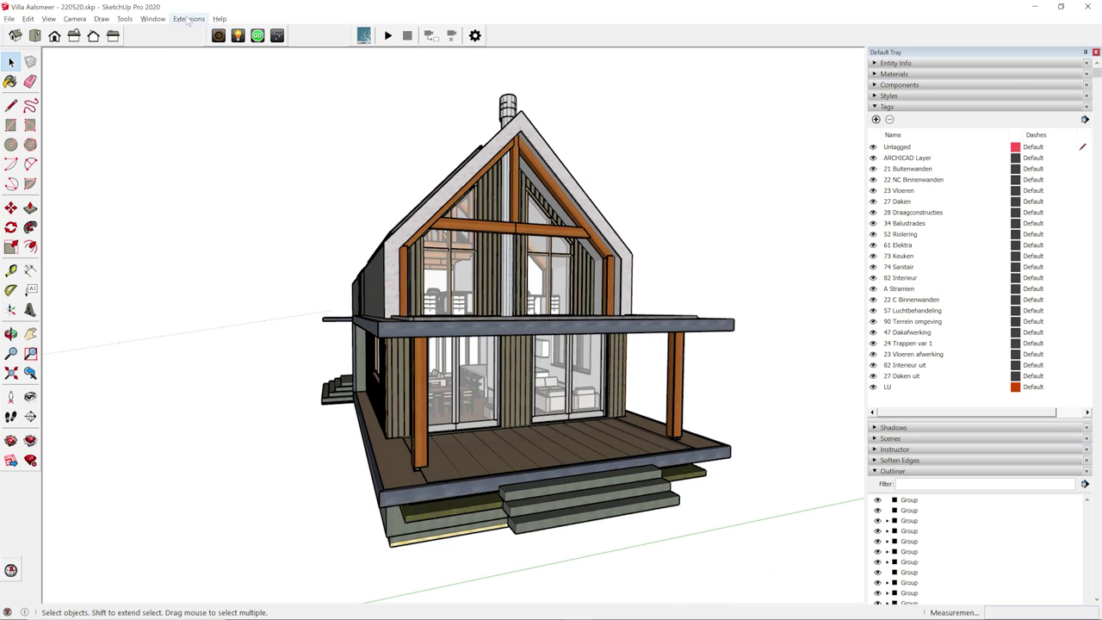
Step: Export the model with Khronos glTF as binary 'Villa Aalsmeer - 220520.glb' into the exports folder
left_click(186, 19)
mouse_move(222, 109)
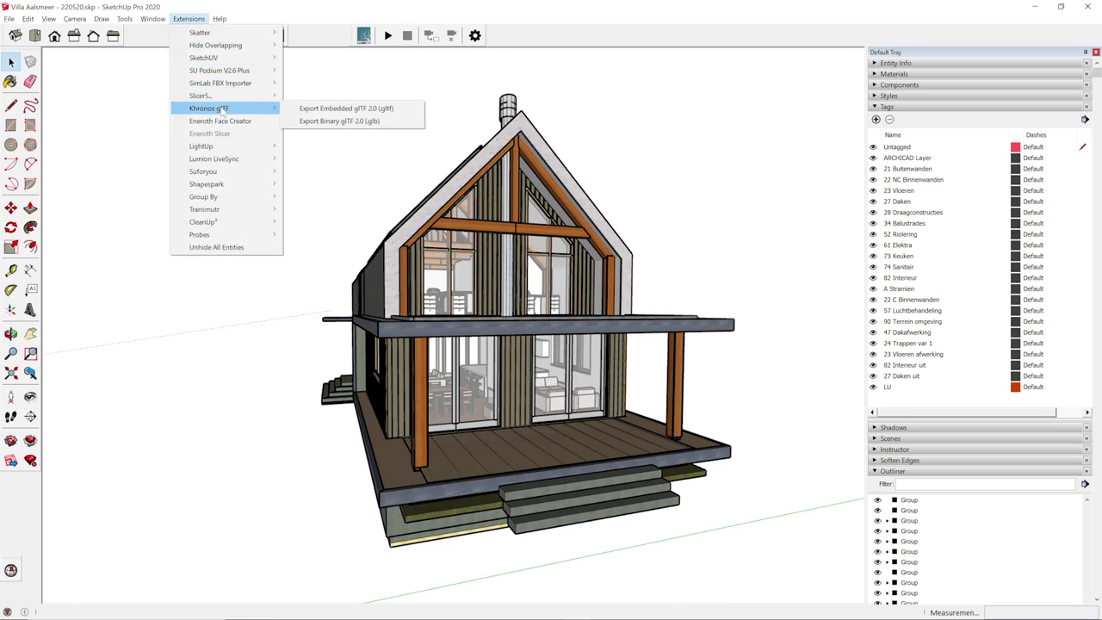
left_click(315, 121)
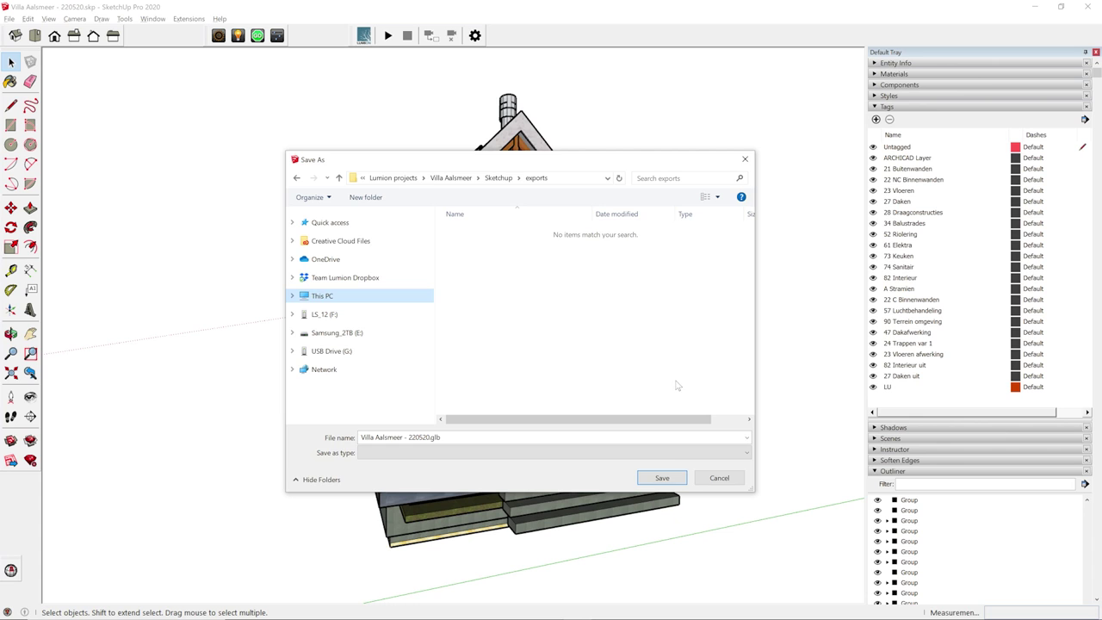
left_click(673, 477)
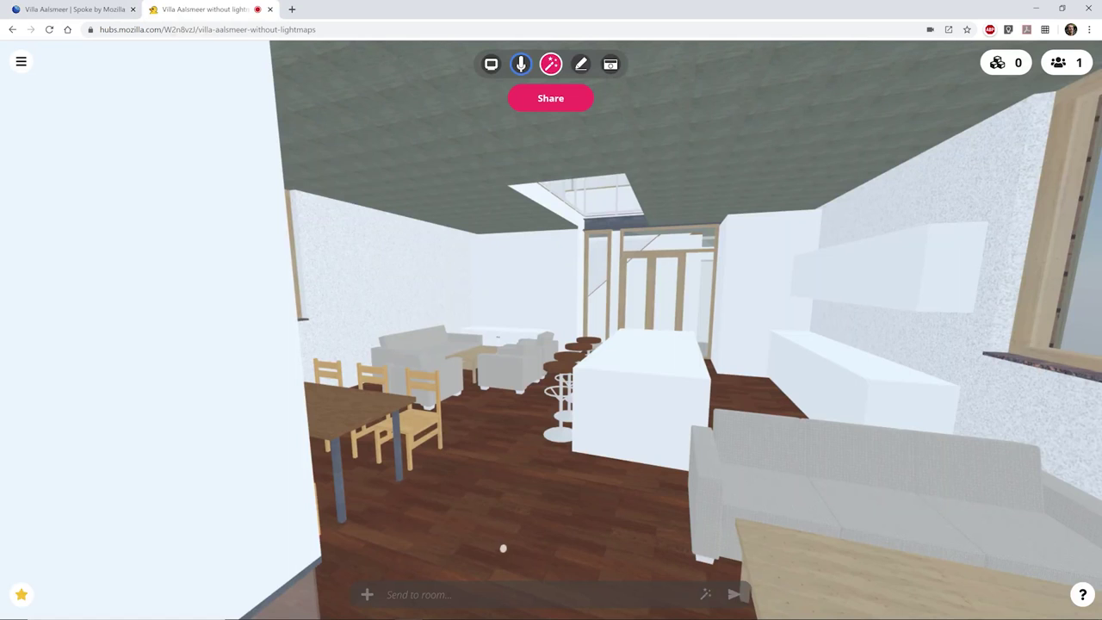
Step: Walk forward through the Hubs living room toward the glazed doorway, then expand SketchUp's Tags panel
key("w")
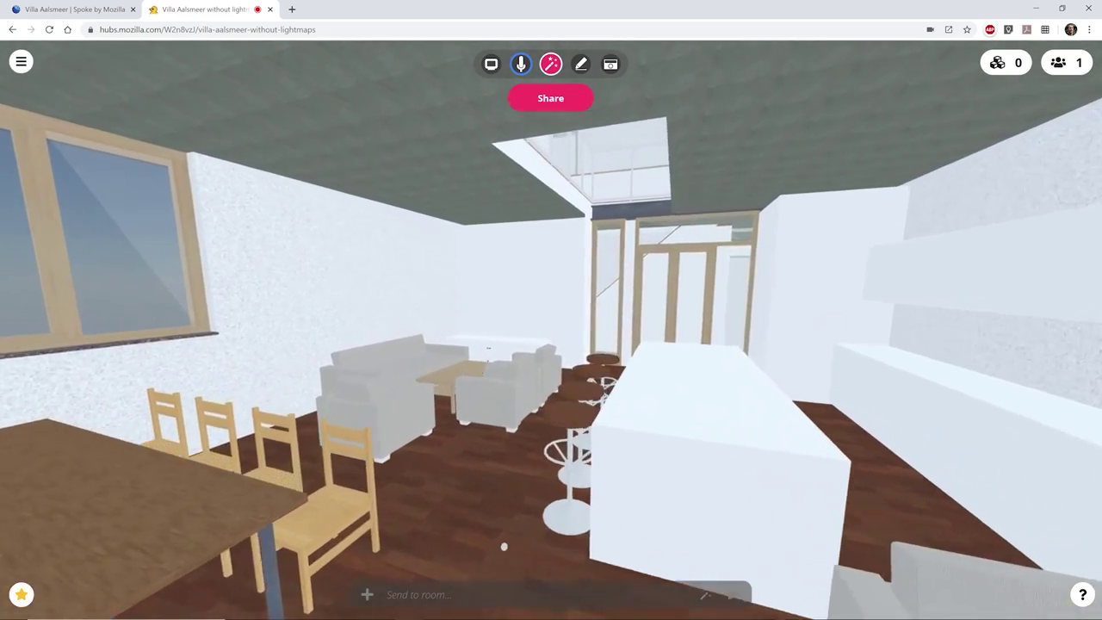
key("w")
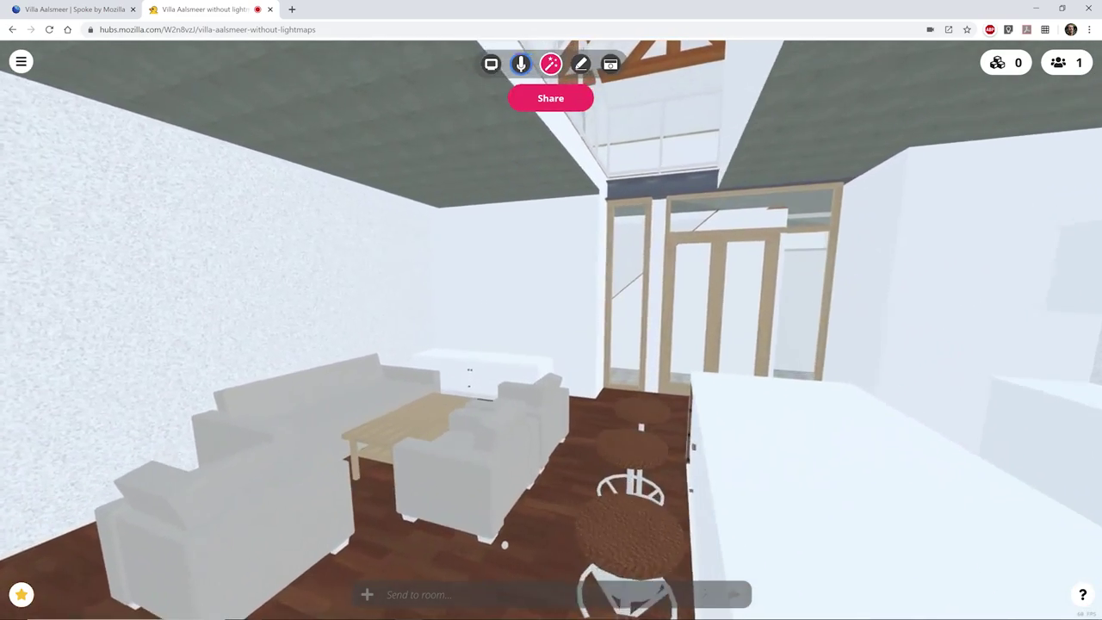
key("w")
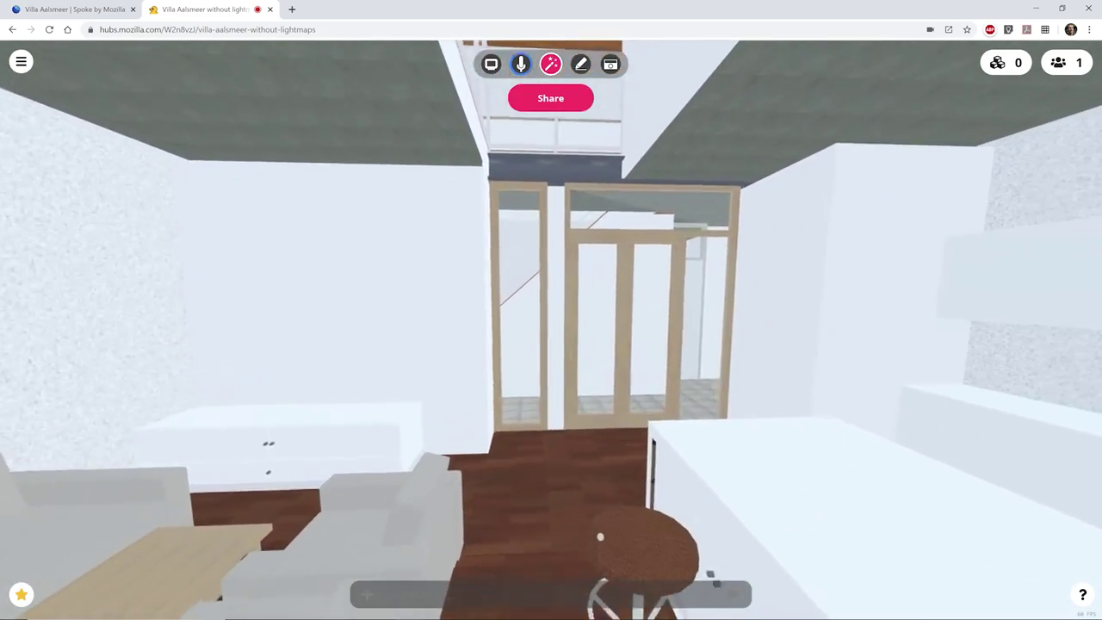
key("w")
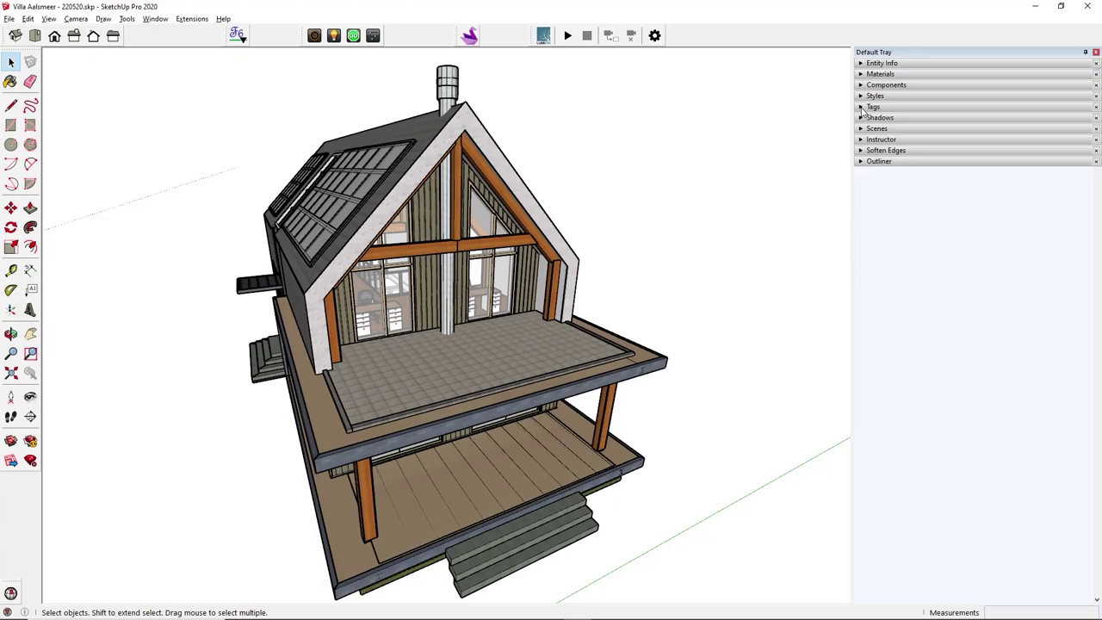
left_click(862, 108)
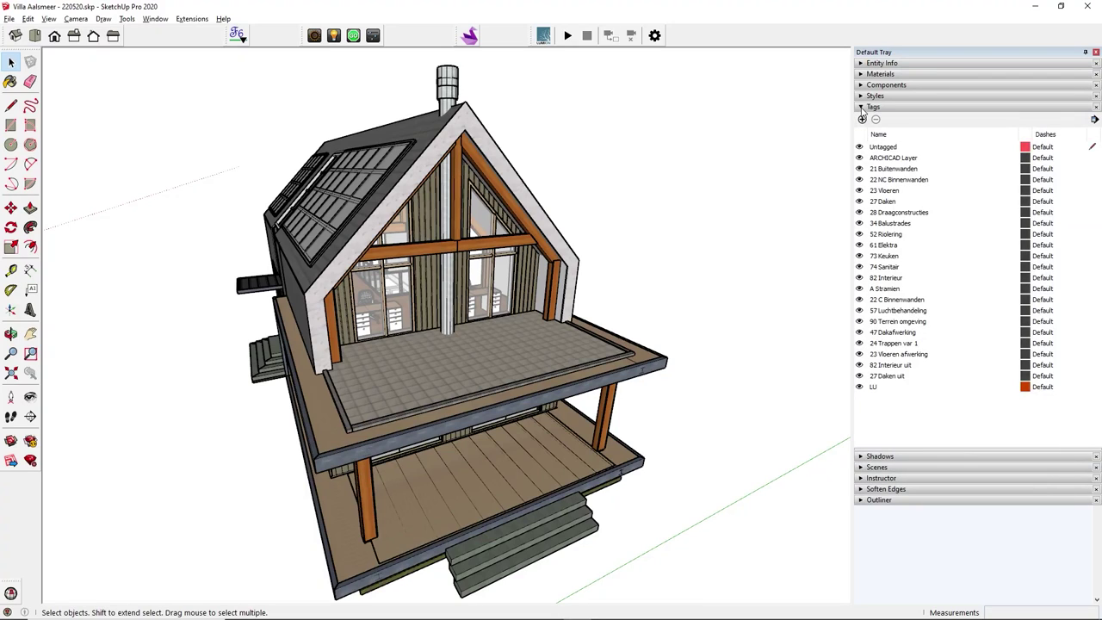
Step: Hide the ARCHICAD Layer, 21 Buitenwanden, 22 Binnenwanden, 23 Vloeren, 27 Daken and 28-through-LU tags
left_click(860, 158)
left_click(859, 169)
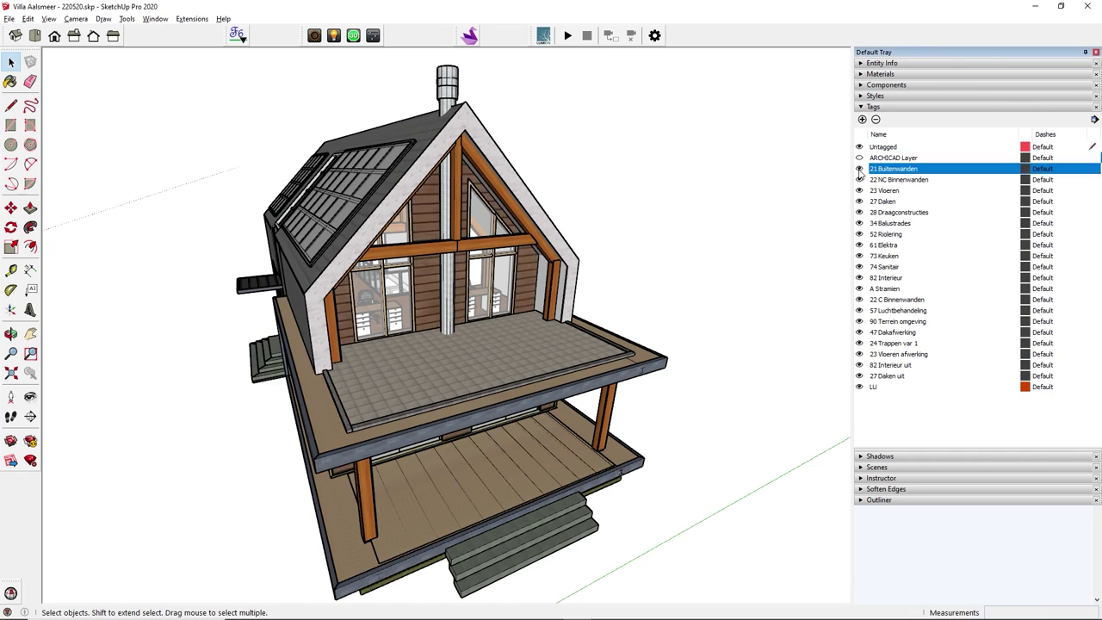
left_click(878, 499)
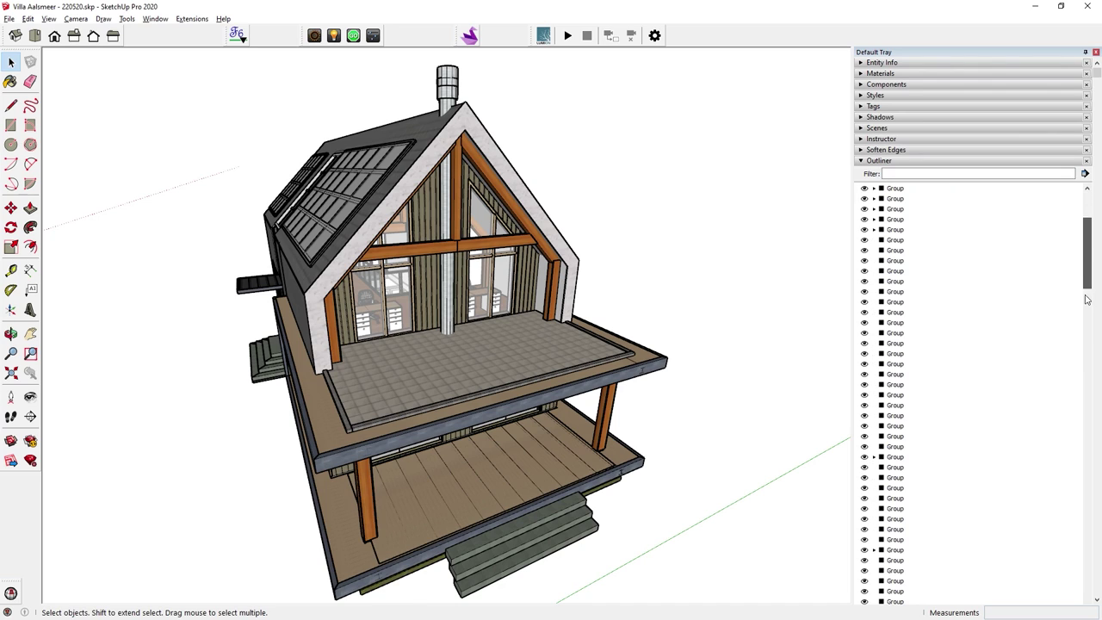
left_click_drag(1087, 429, 1088, 511)
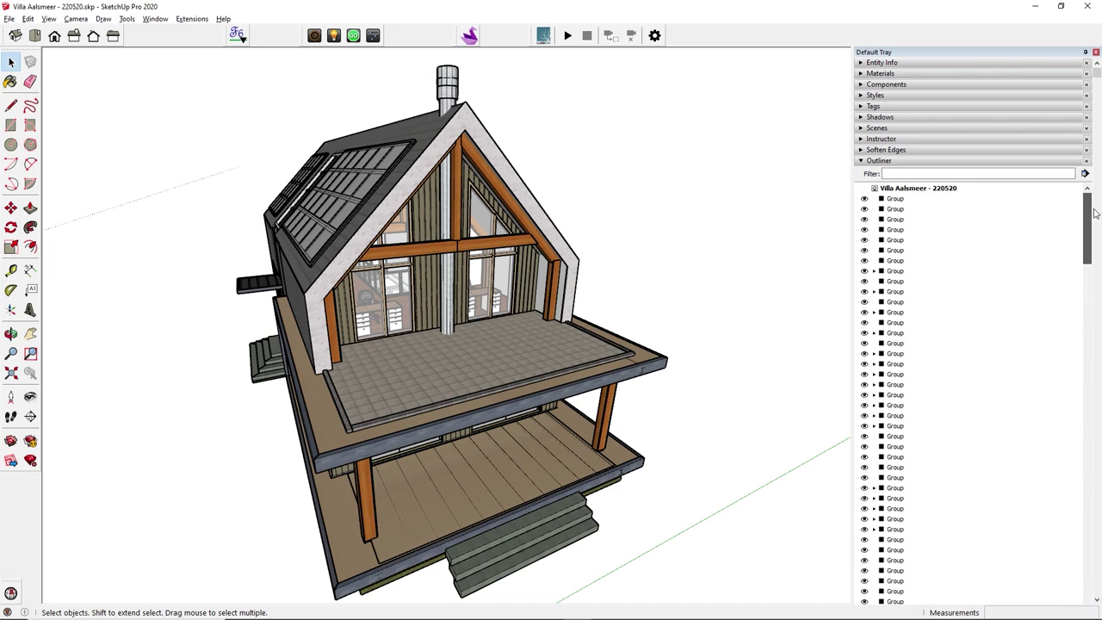
left_click(861, 162)
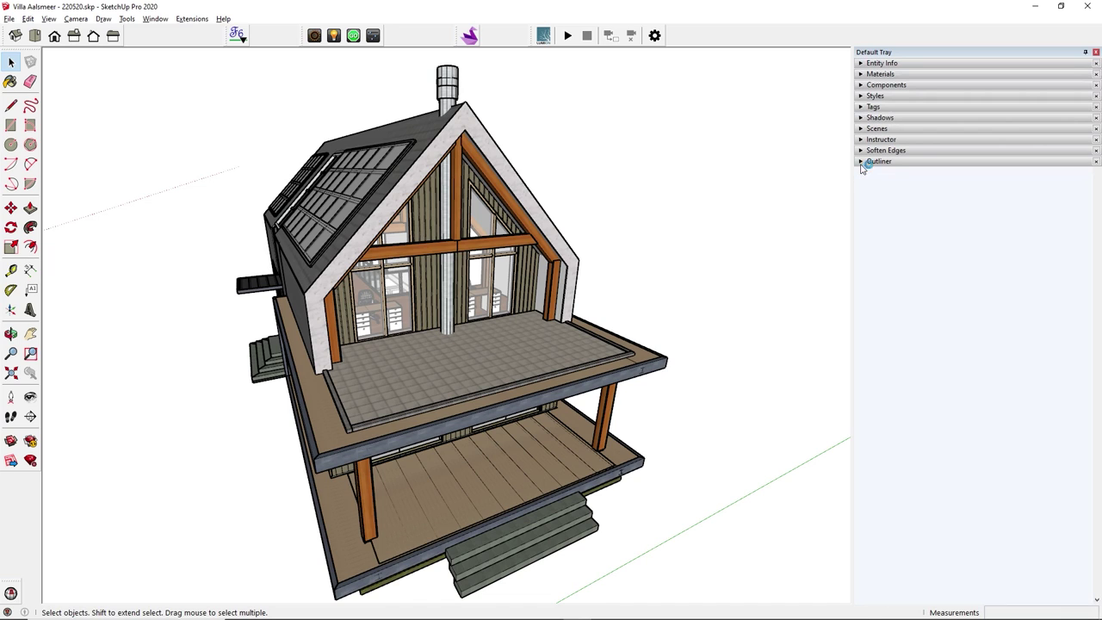
left_click(861, 107)
left_click(859, 179)
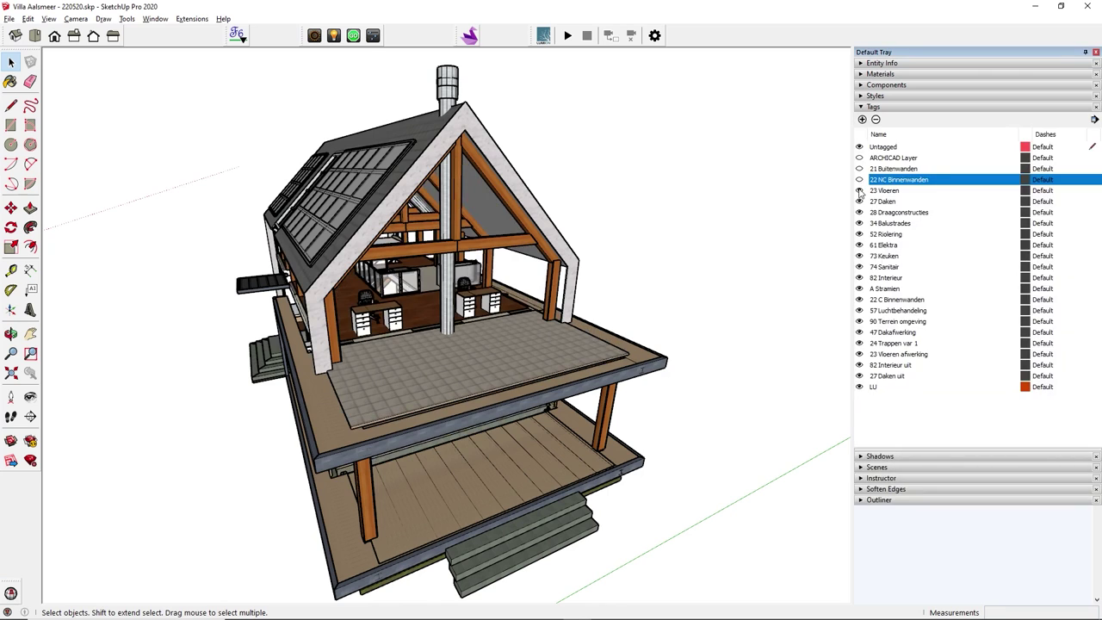
left_click(859, 190)
left_click(859, 202)
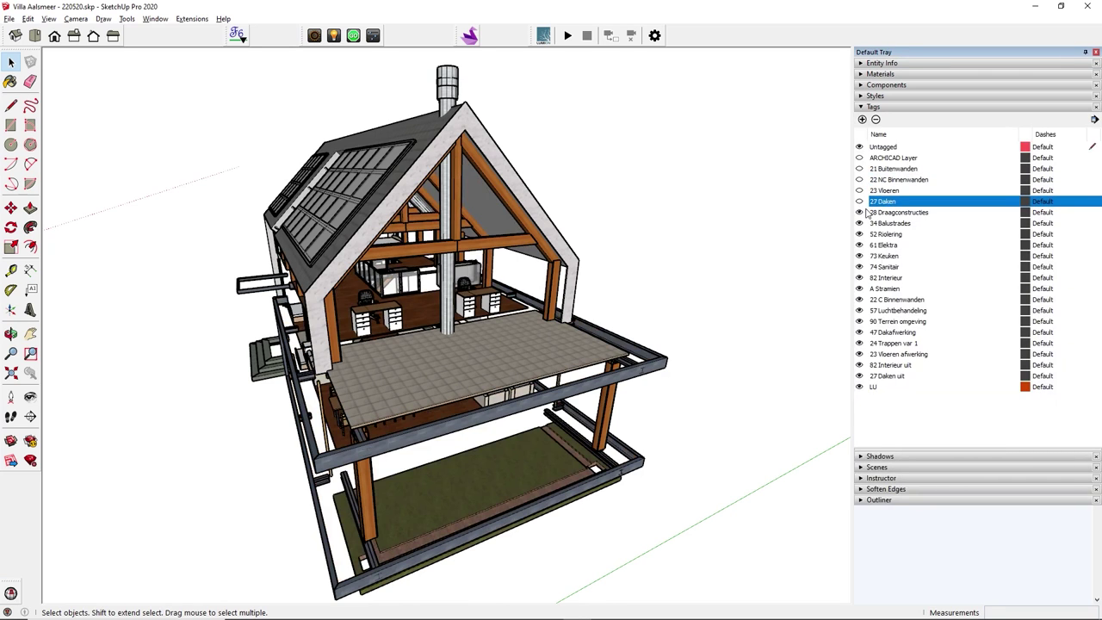
left_click(899, 216)
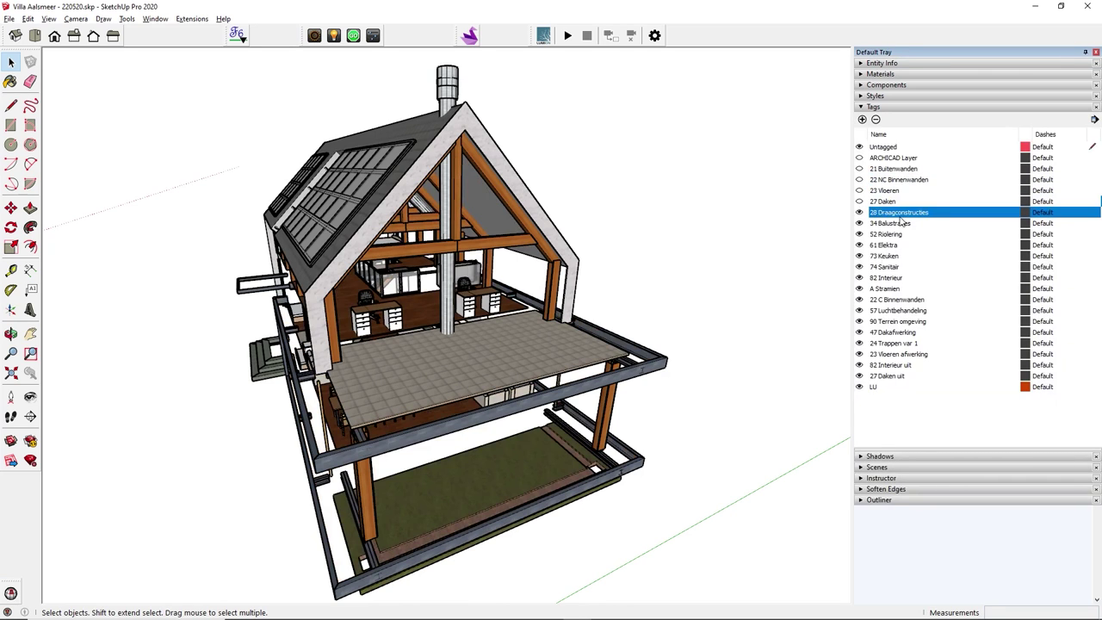
left_click(878, 387, "shift")
left_click(860, 386)
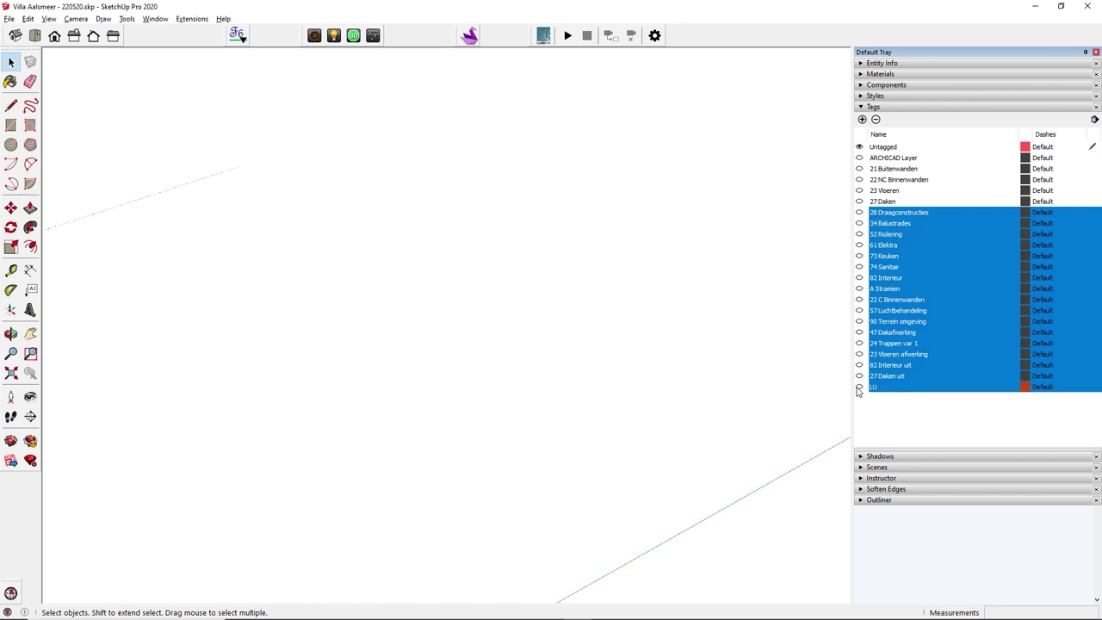
Step: Show the ARCHICAD Layer walls, group them as 'Outside walls', and hide that group
left_click(859, 158)
left_click_drag(757, 89, 165, 512)
right_click(441, 287)
left_click(472, 398)
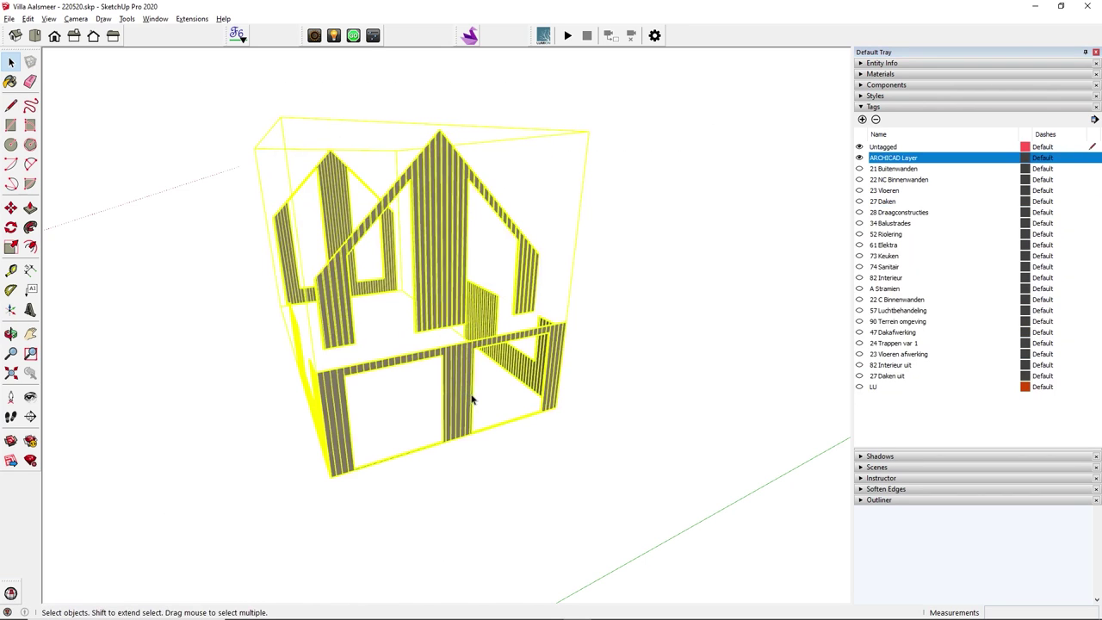
left_click(859, 499)
scroll(1033, 474, "down", 10)
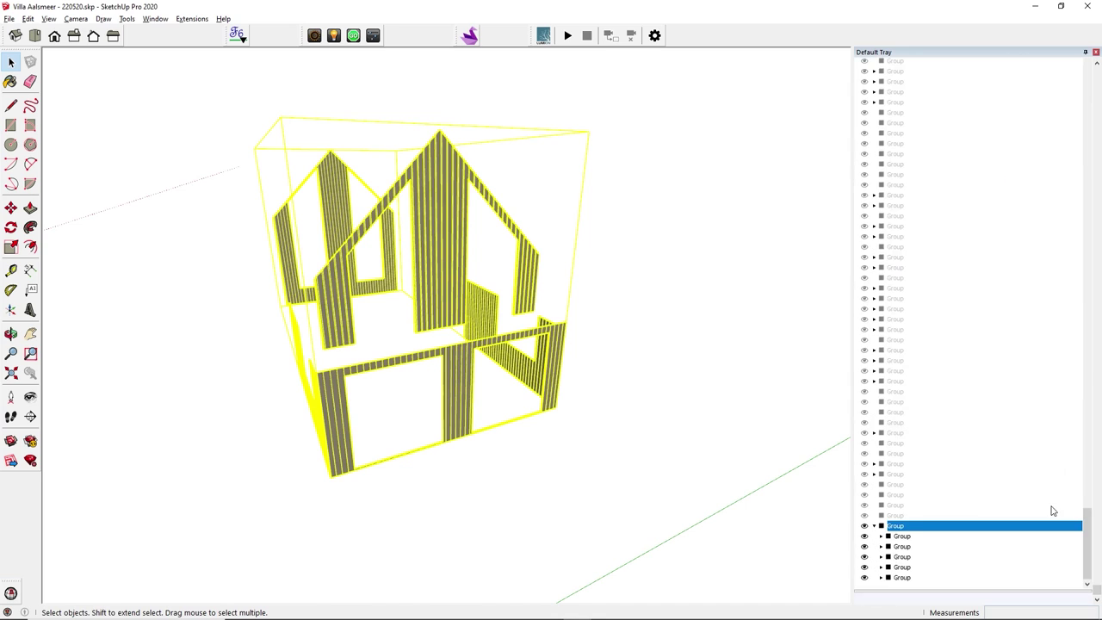
right_click(932, 524)
left_click(932, 514)
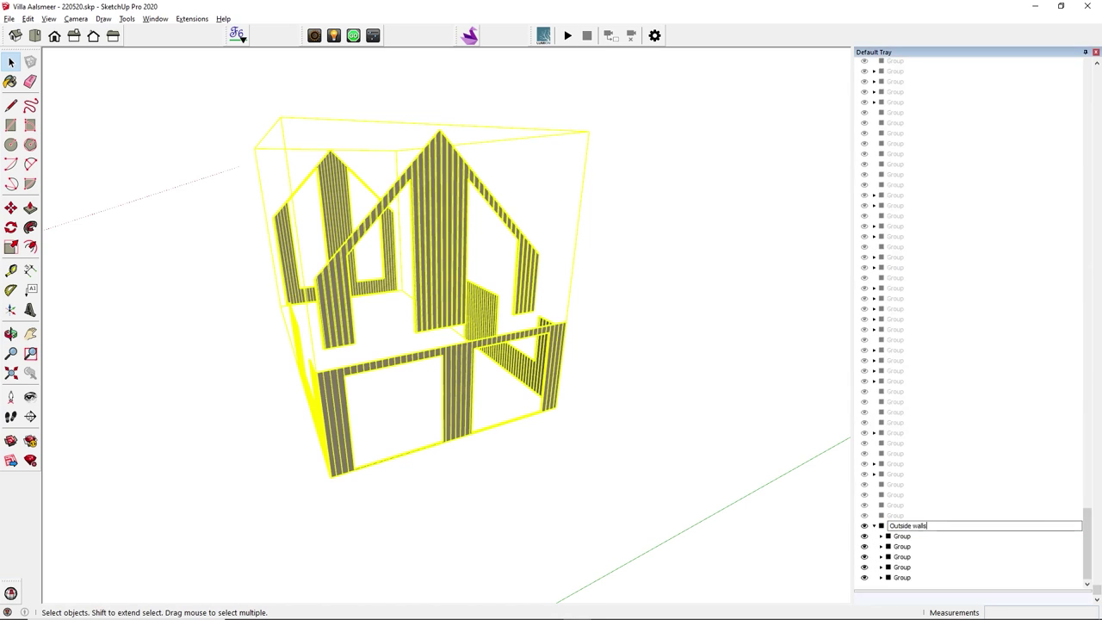
key("Return")
left_click(873, 525)
left_click(865, 576)
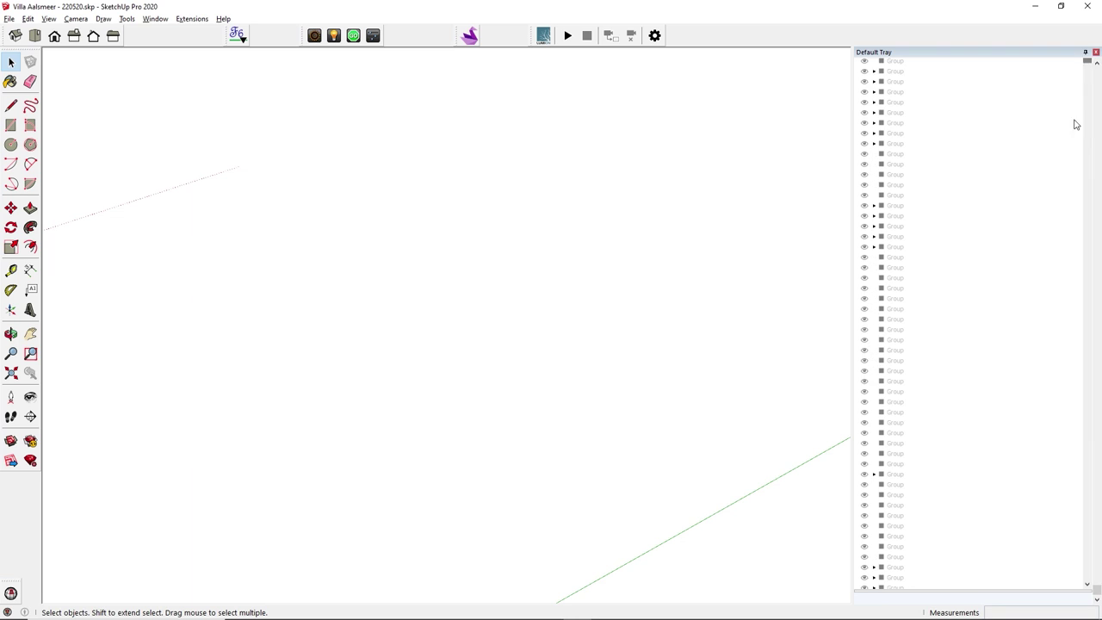
Step: Show the 21 Buitenwanden tag, select the whole model, and unhide the hidden groups including Walls 3
scroll(1075, 124, "up", 10)
left_click(859, 168)
left_click_drag(824, 92, 142, 600)
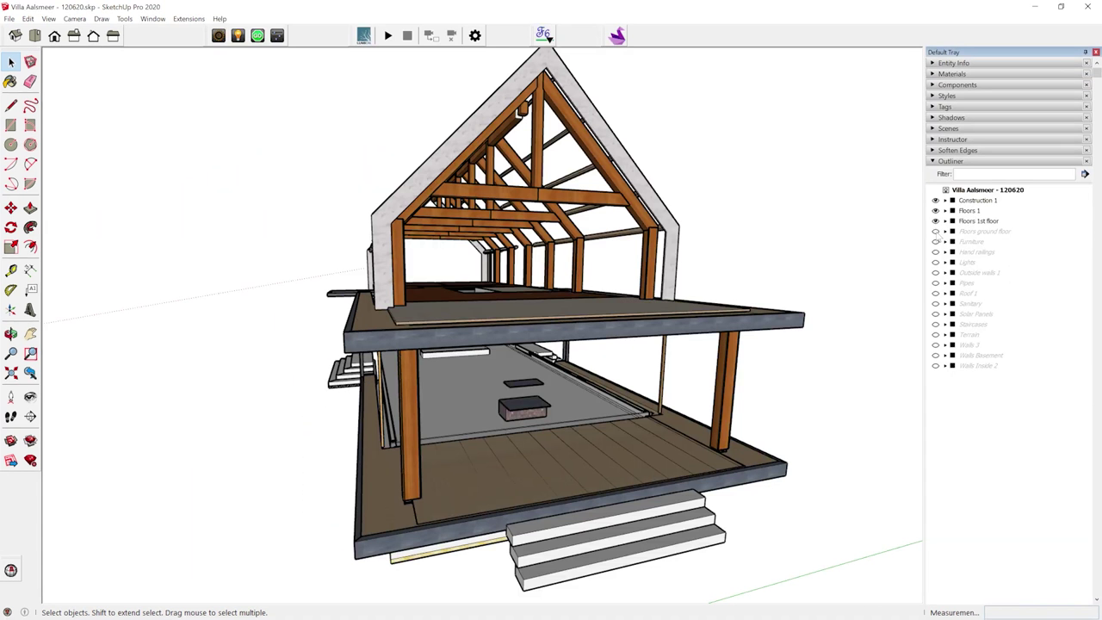
left_click(936, 230)
left_click(936, 241)
left_click(936, 252)
left_click(935, 262)
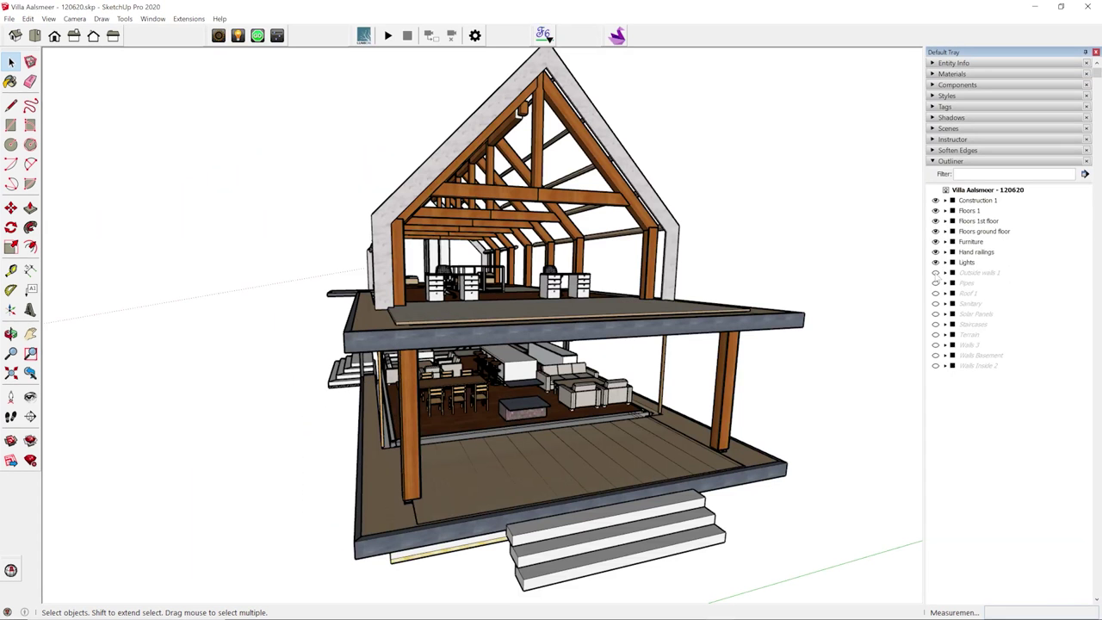
left_click(936, 272)
left_click(936, 282)
left_click(936, 292)
left_click(935, 303)
left_click(936, 344)
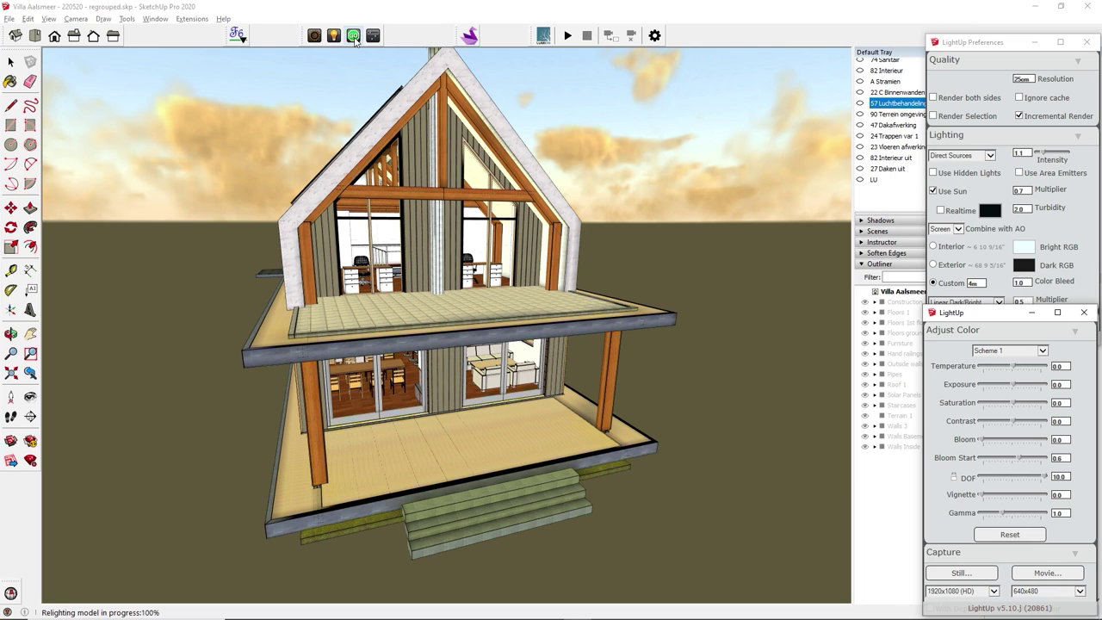
Step: Leave the LightUp render and clear the LightUp cache from Extensions > LightUp > Utilities
middle_click_drag(258, 211, 383, 230)
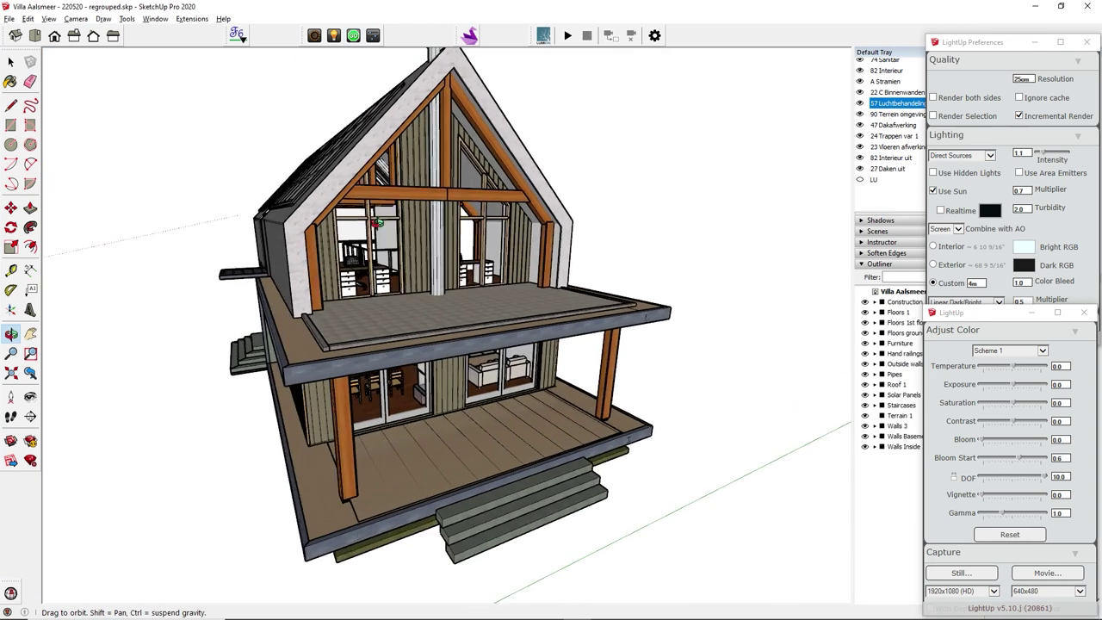
key("space")
left_click(191, 18)
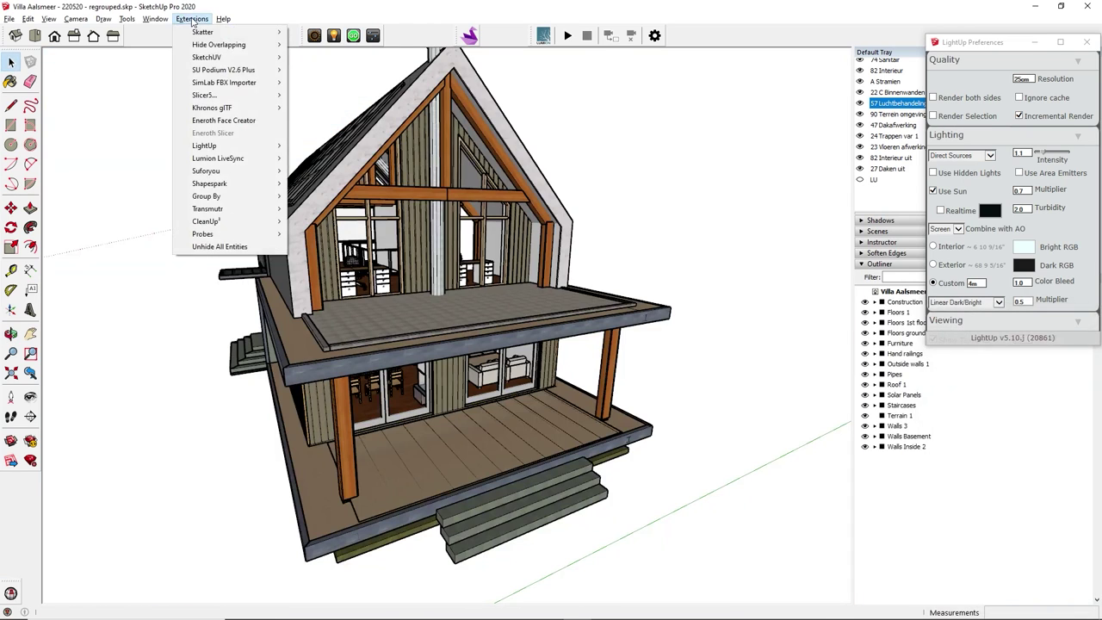
mouse_move(217, 151)
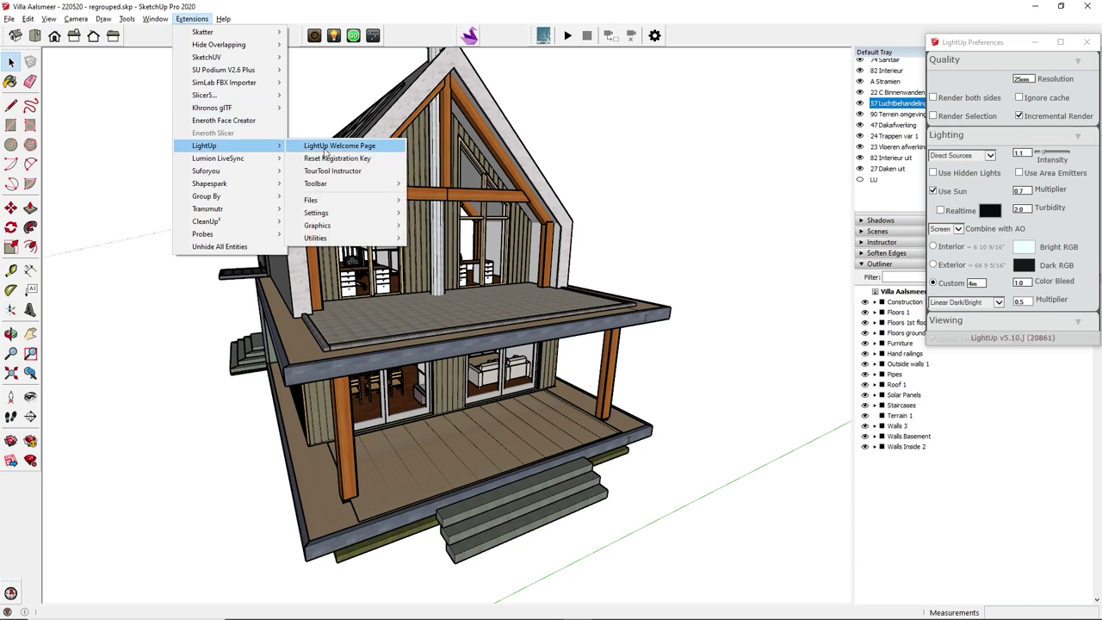
mouse_move(341, 239)
left_click(454, 264)
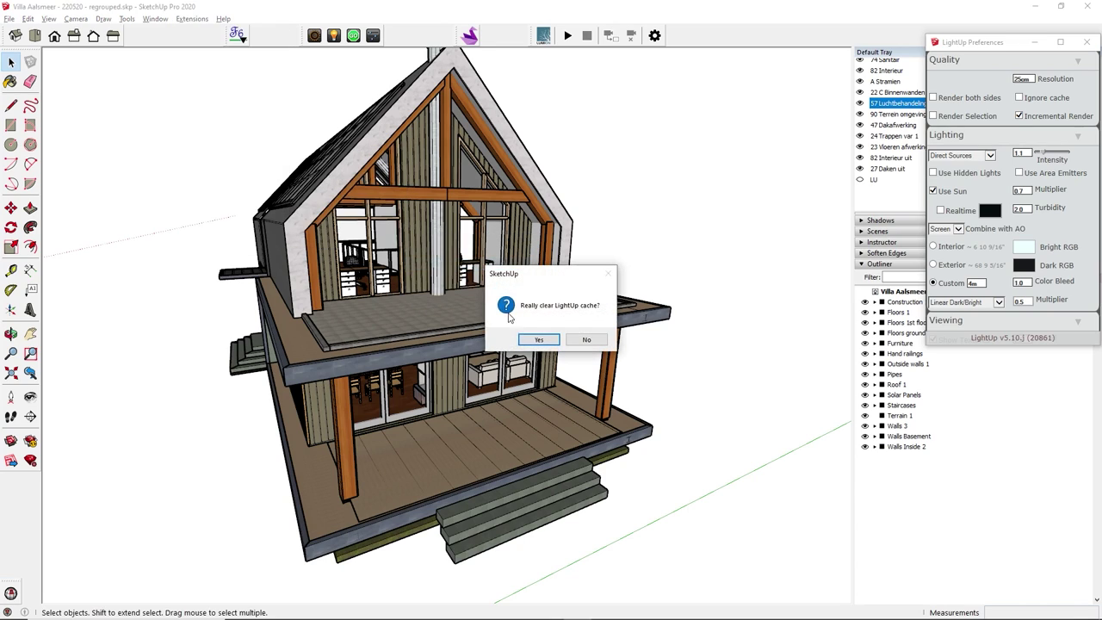
left_click(538, 340)
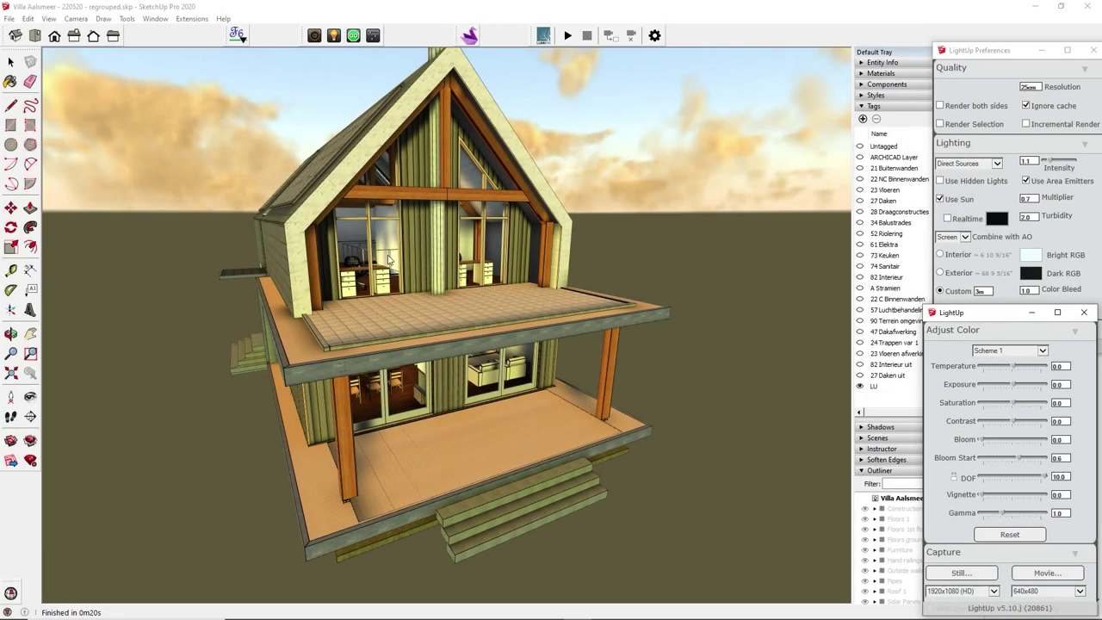
Step: Orbit around the relit villa and zoom in through the kitchen toward the hallway doors
mouse_move(620, 321)
middle_mouse_down()
mouse_move(610, 290)
mouse_move(514, 294)
mouse_move(184, 227)
mouse_move(76, 233)
middle_mouse_up()
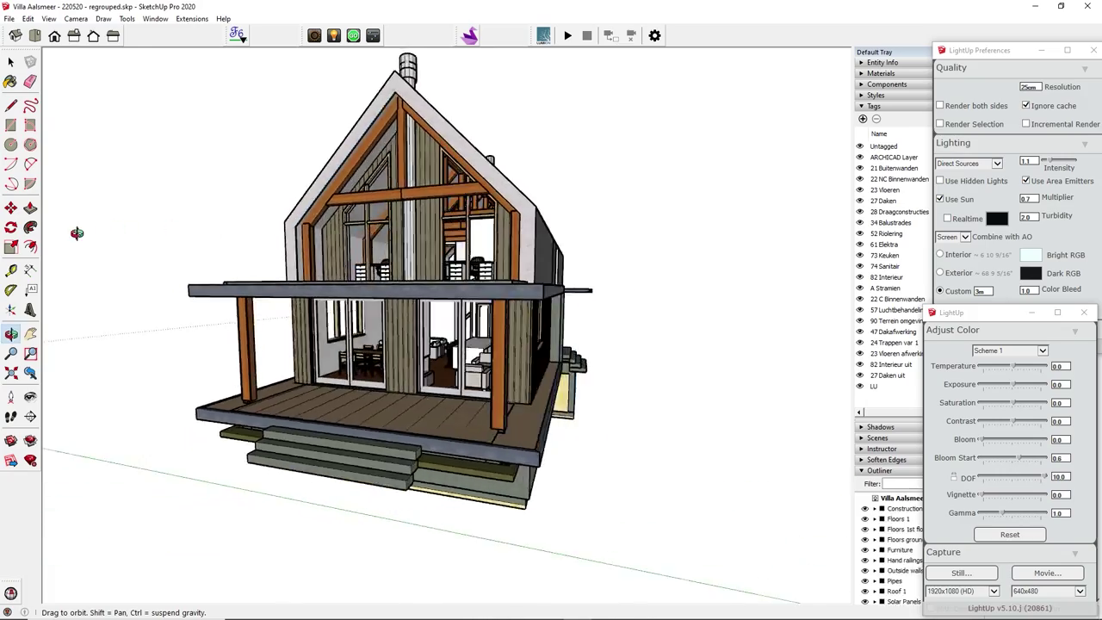
middle_click_drag(664, 257, 385, 283)
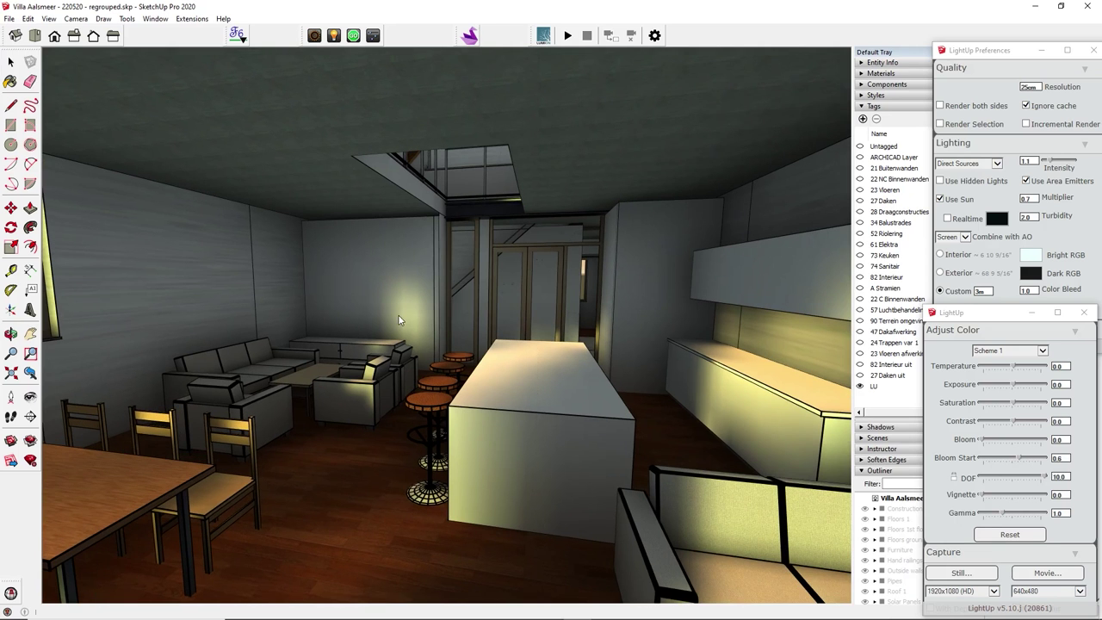
scroll(398, 320, "up", 6)
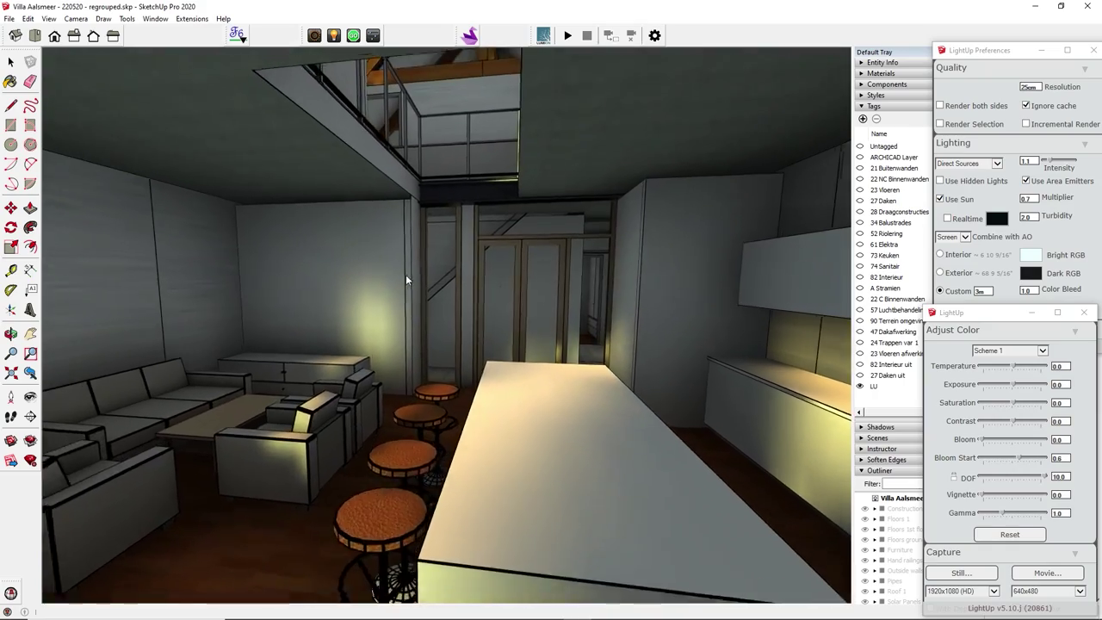
scroll(431, 228, "up", 6)
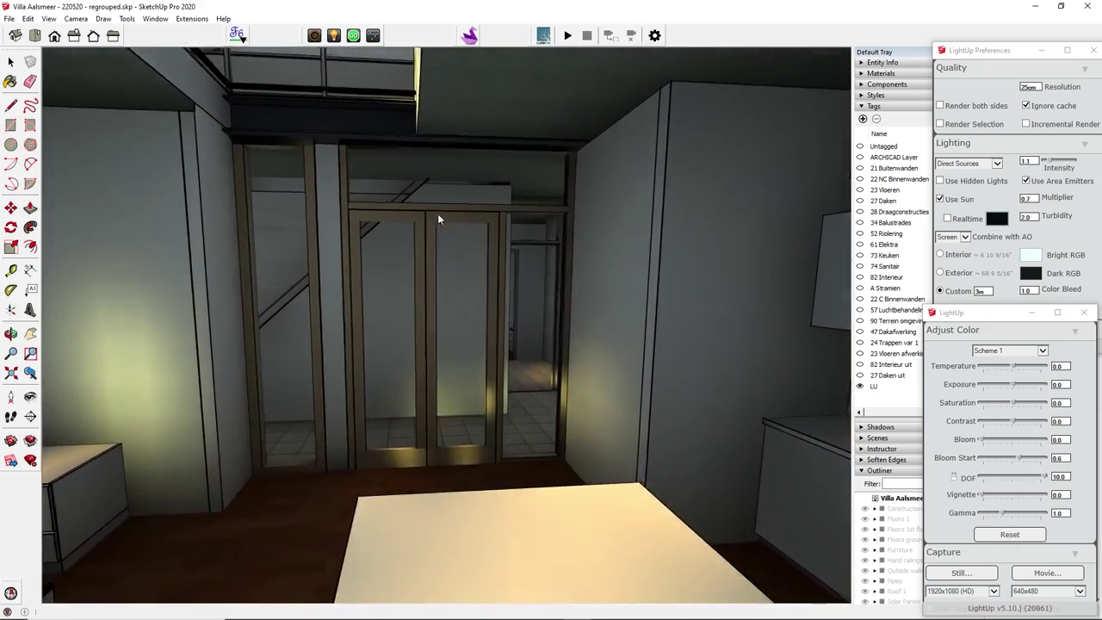
scroll(463, 198, "up", 3)
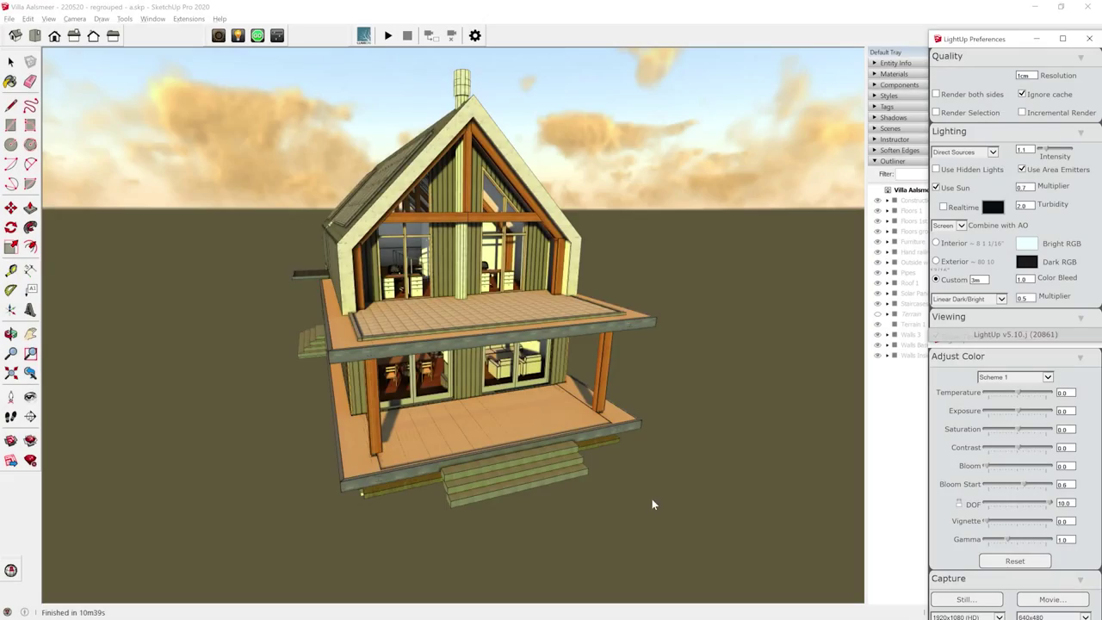
middle_click_drag(652, 505, 558, 437)
scroll(558, 436, "up", 8)
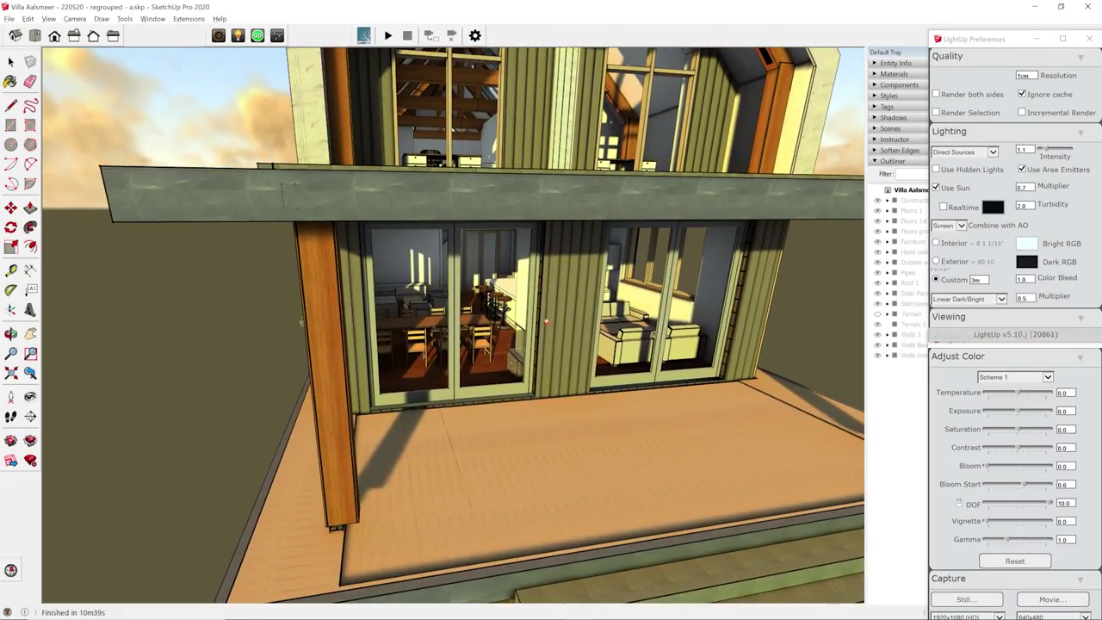
Step: Zoom through the porch doors and turn along the corridors down into the basement room
scroll(545, 321, "up", 10)
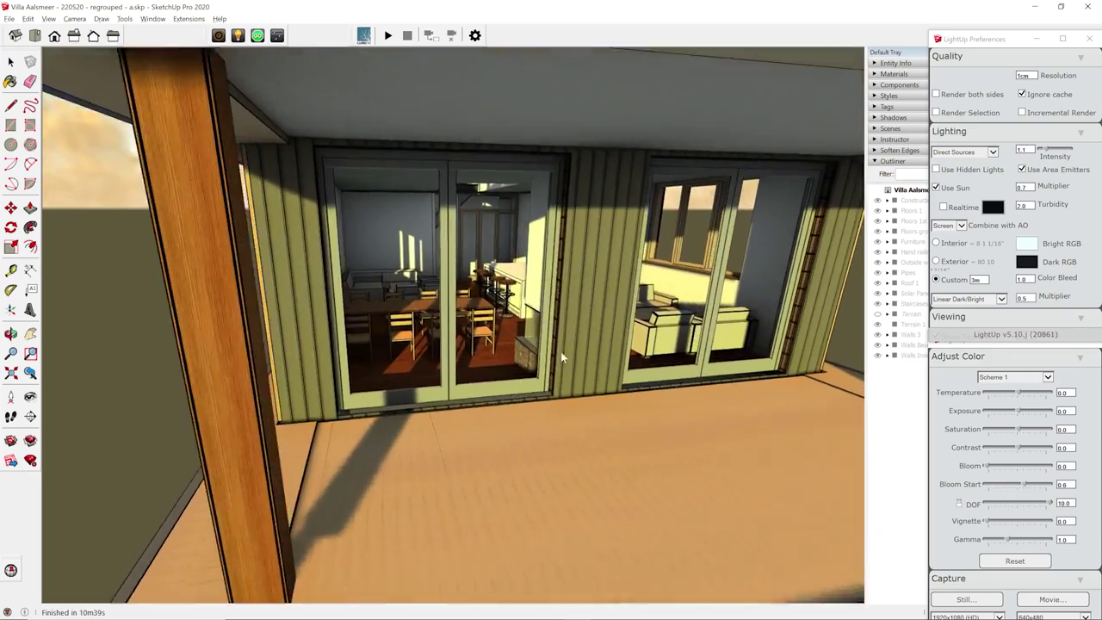
scroll(578, 269, "up", 8)
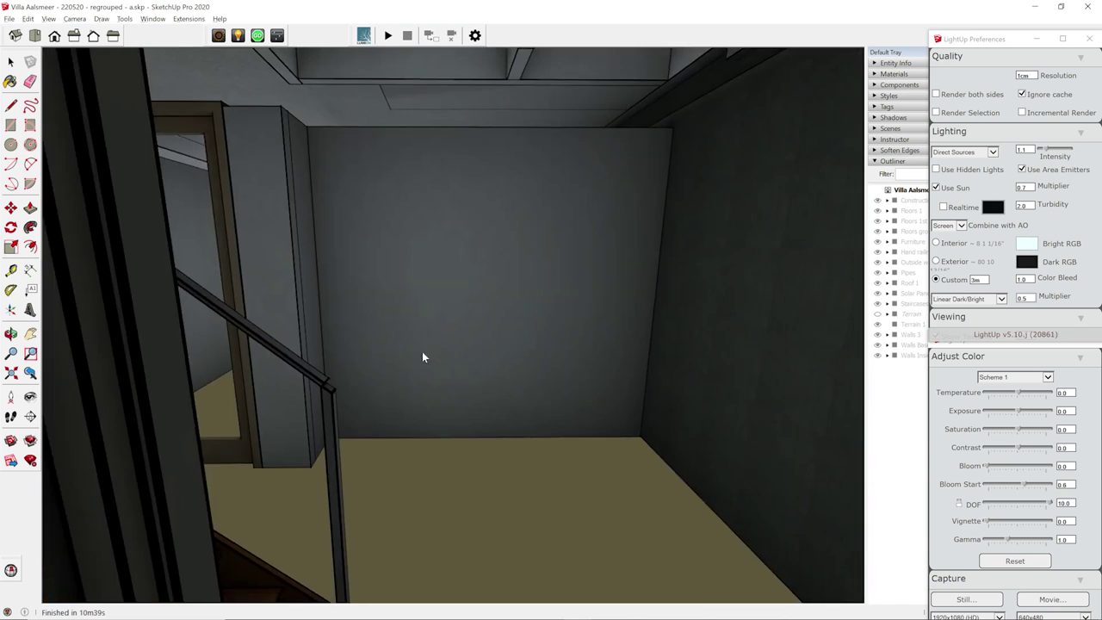
middle_click_drag(423, 357, 321, 324)
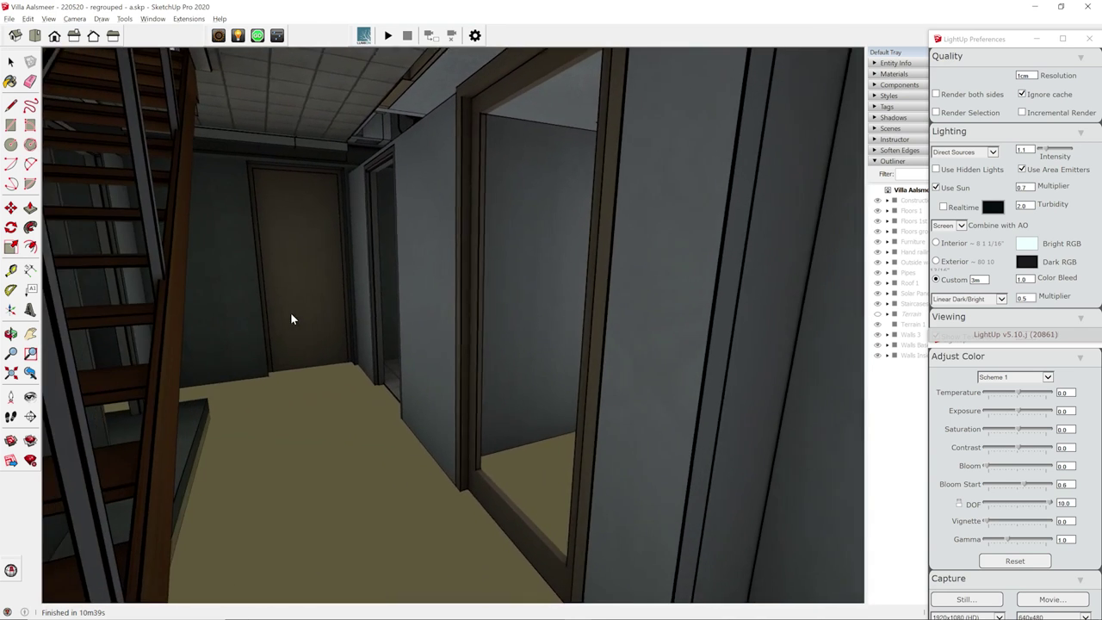
middle_click_drag(290, 318, 423, 231)
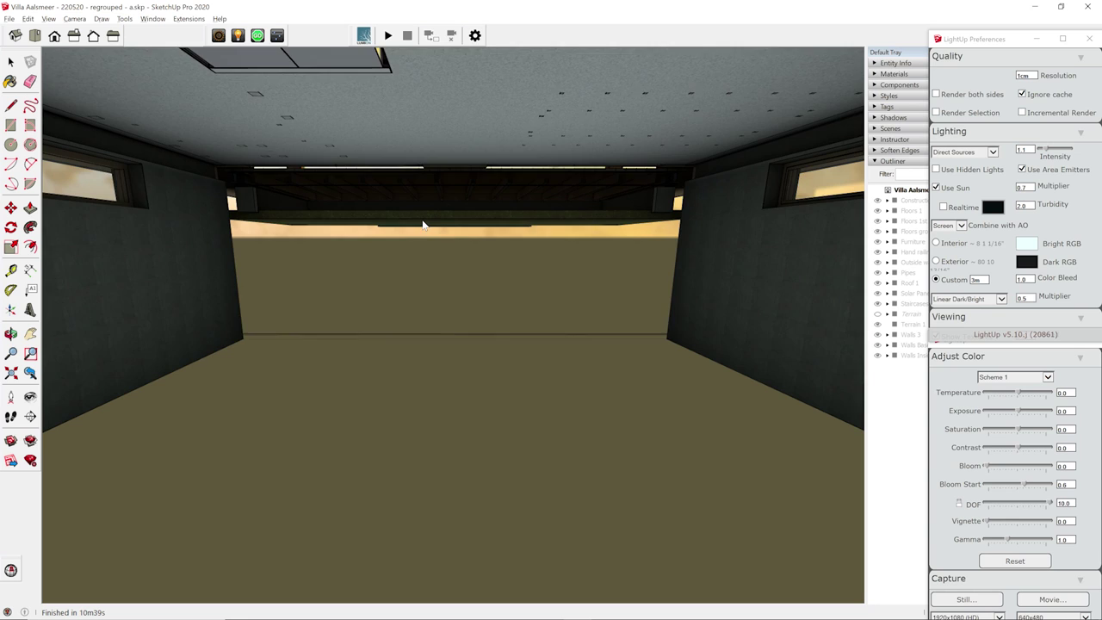
scroll(422, 219, "up", 5)
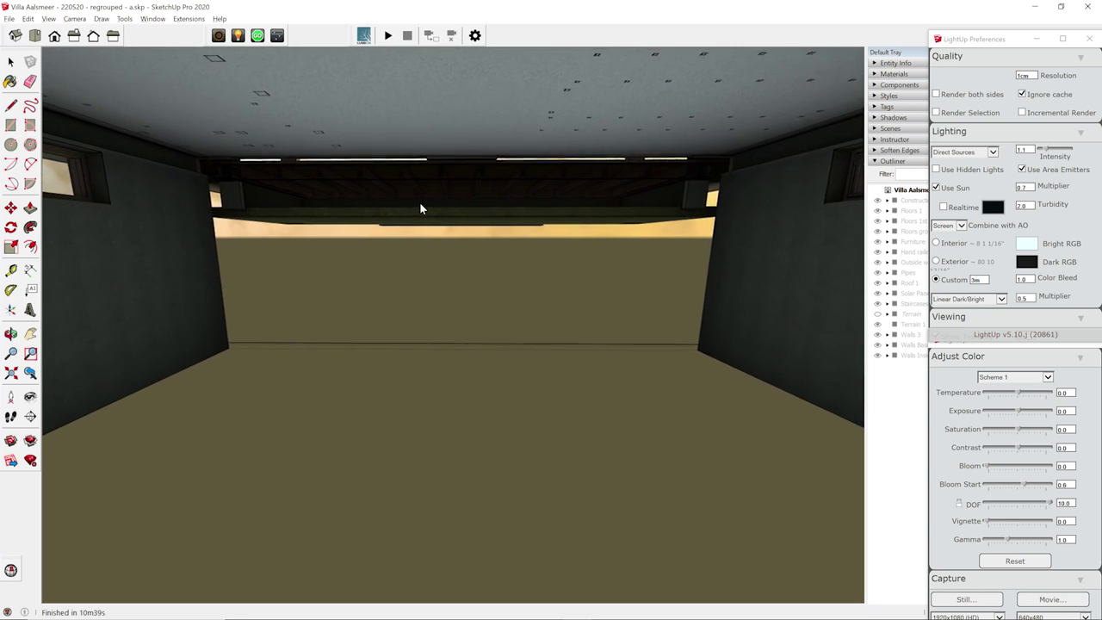
scroll(421, 209, "up", 2)
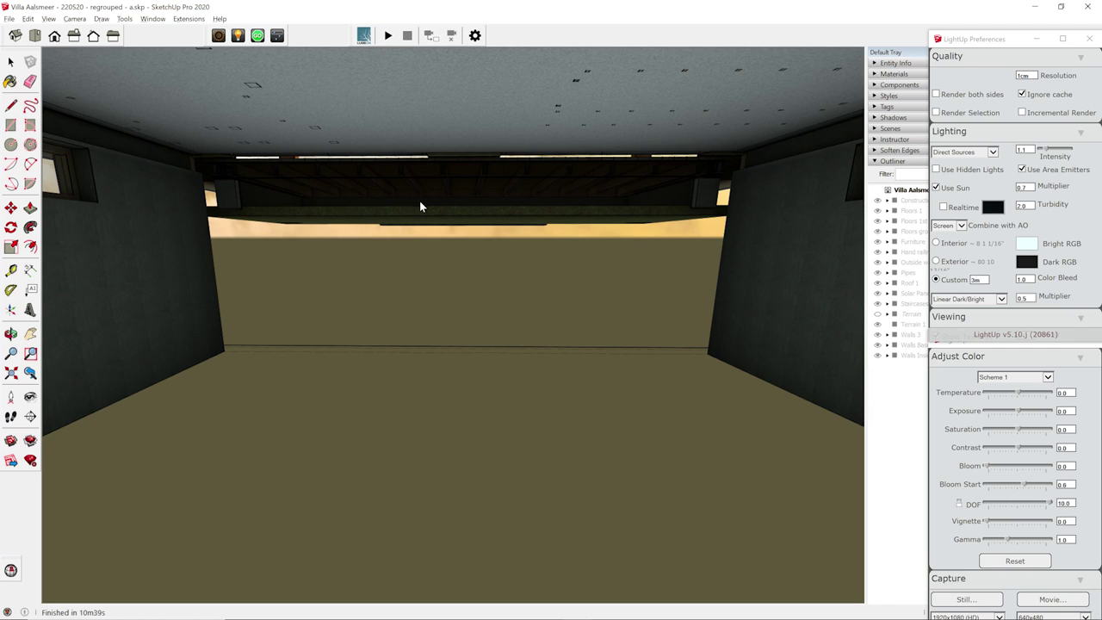
Step: Select the basement walls and run Fredo Tools AutoReverseFaces on them
left_click(519, 81)
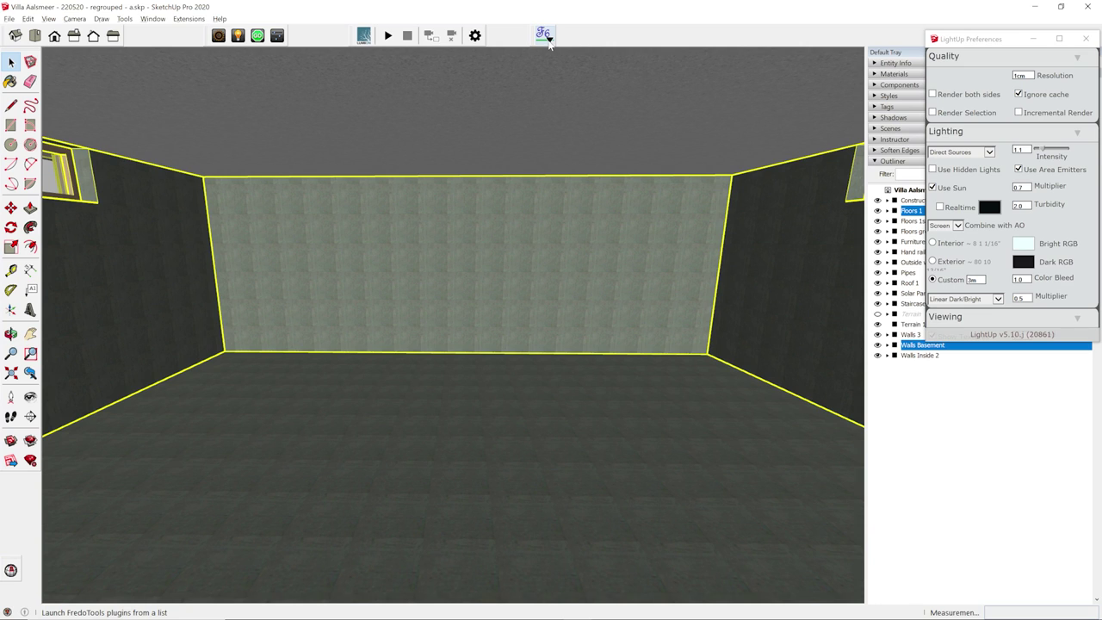
left_click(546, 38)
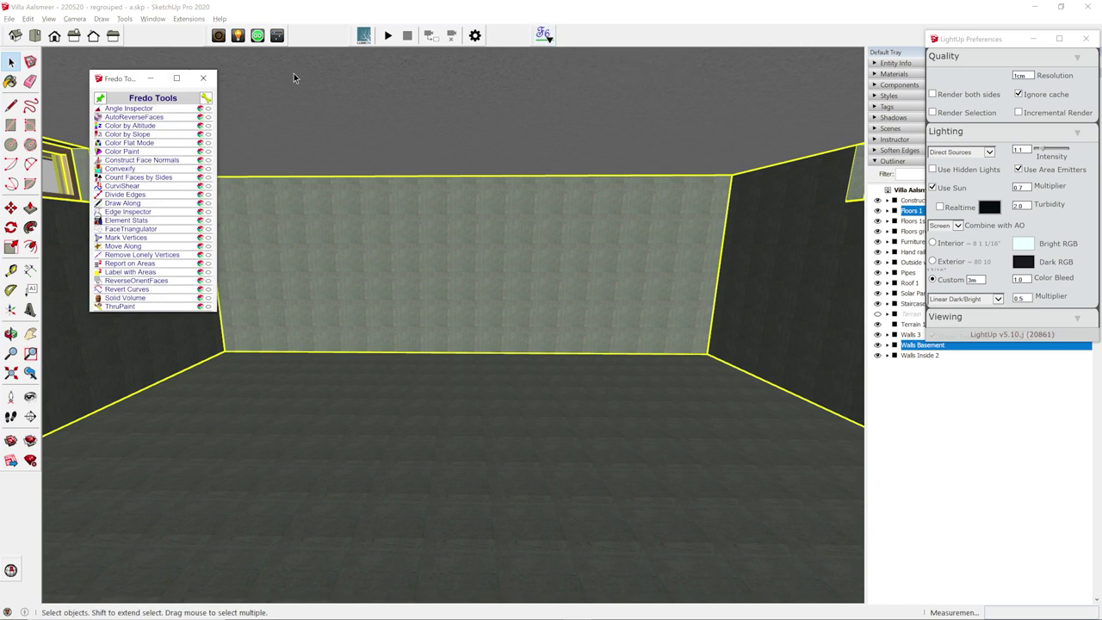
left_click(129, 116)
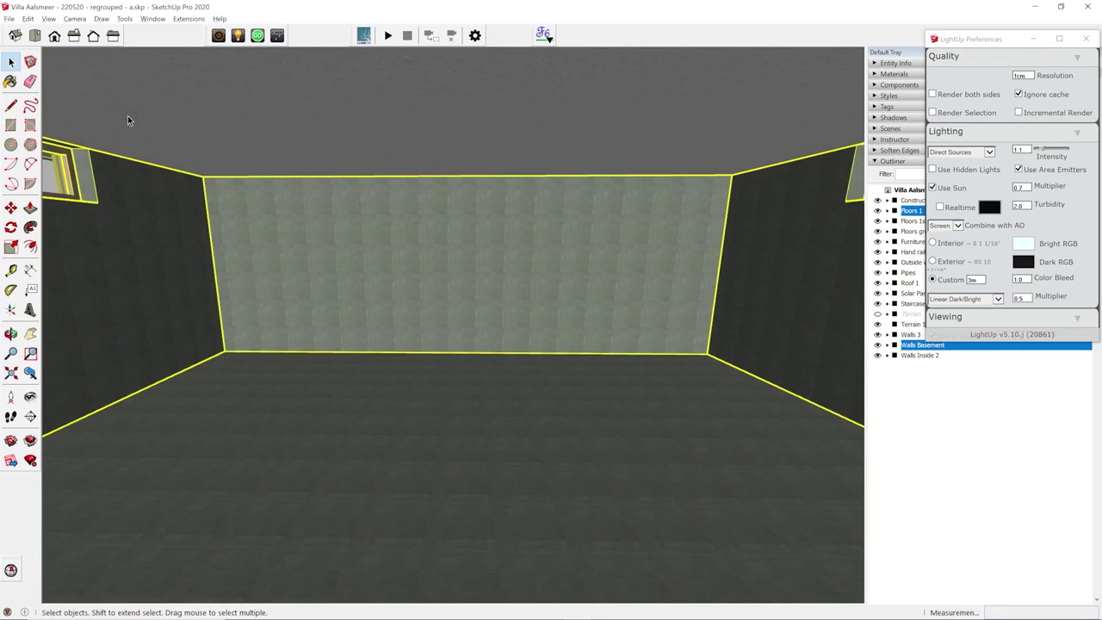
Step: Run a new LightUp lighting render to check the basement walls, then return to modelling
left_click(258, 38)
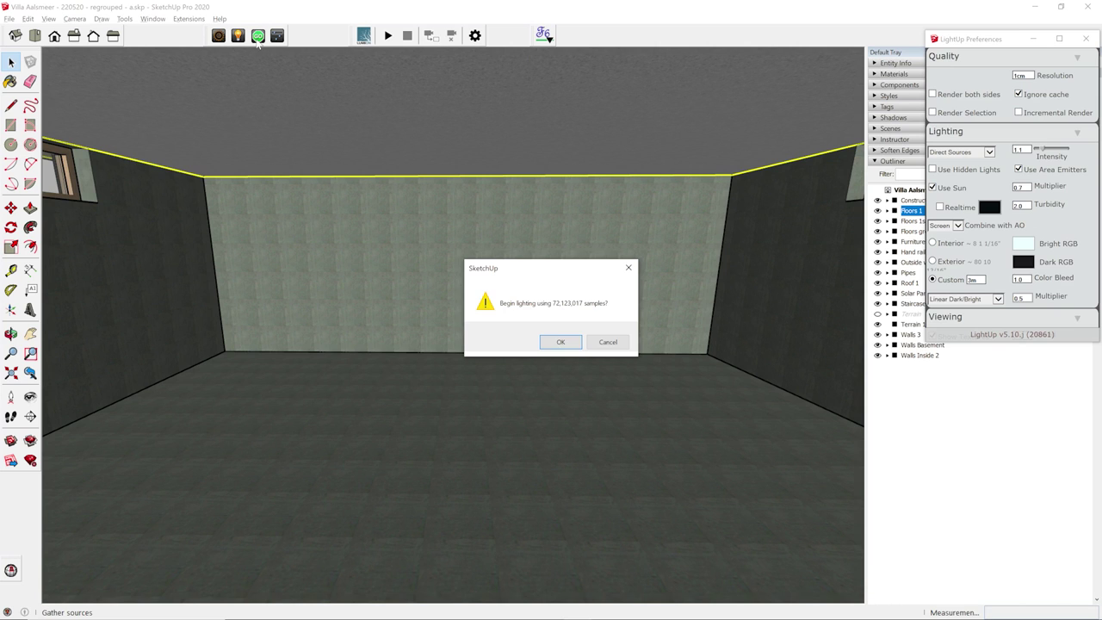
left_click(555, 342)
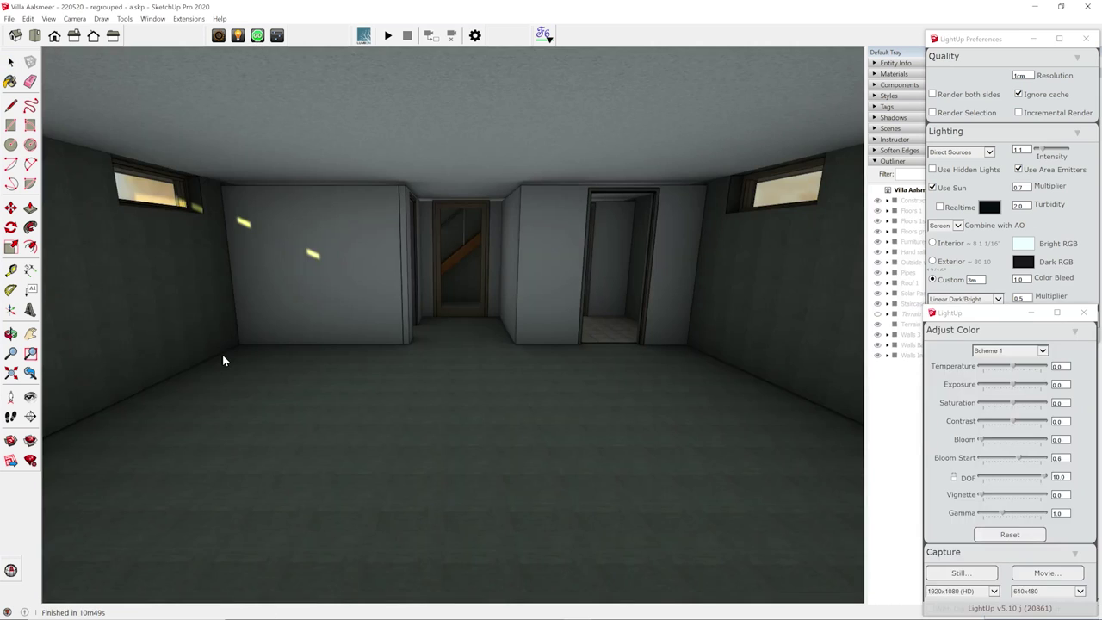
left_click(11, 62)
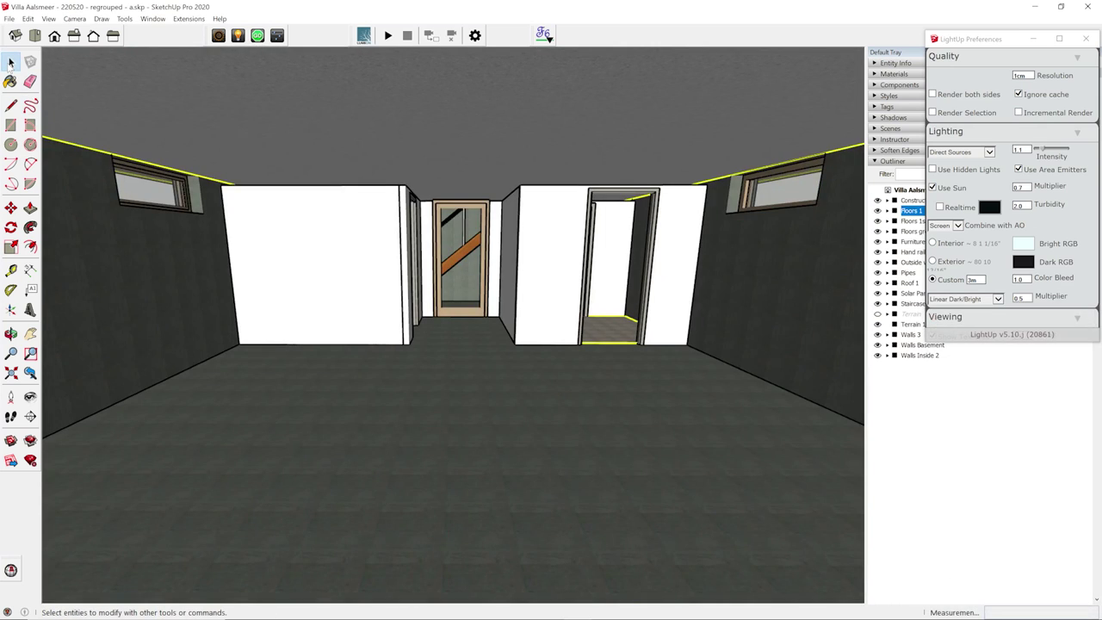
Step: Replace the floor's Beton - algemeen texture with Stucwerk wit fijn 1 pixel.png
key("b")
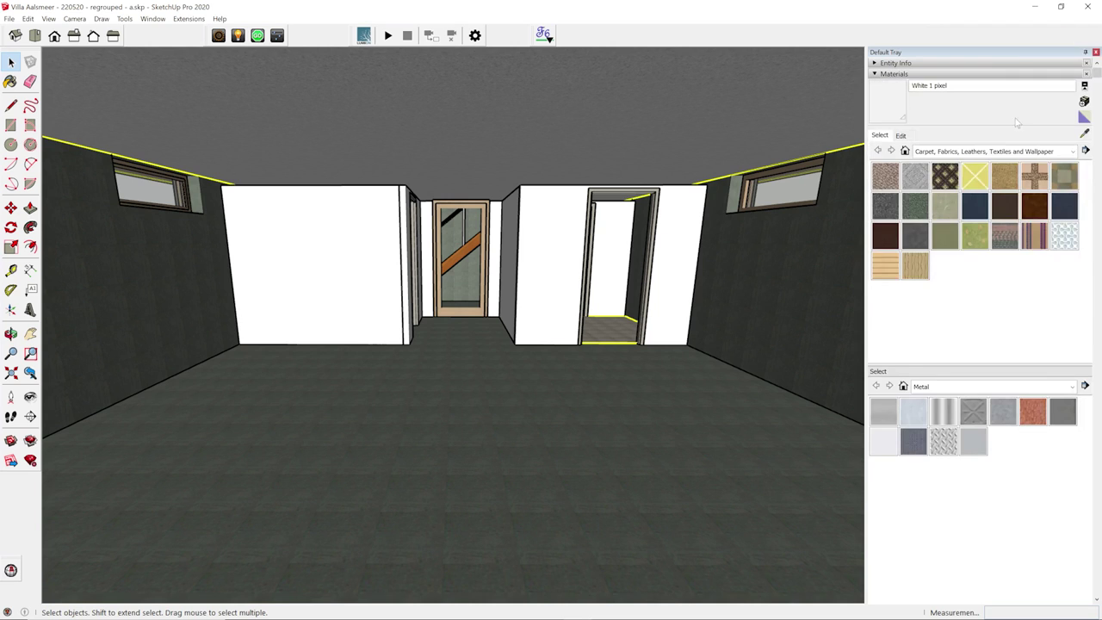
left_click(635, 405, "alt")
left_click(900, 136)
left_click(970, 258)
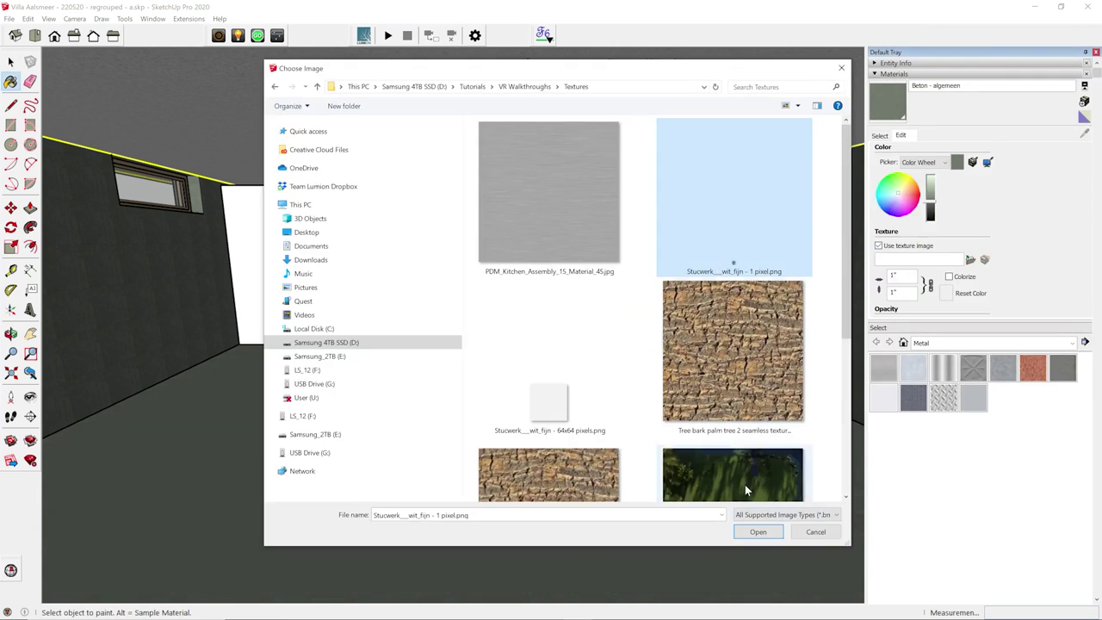
left_click(760, 527)
Step: Sample the plaster and Beton - donker wall materials and edit the dark concrete one
left_click(707, 107, "alt")
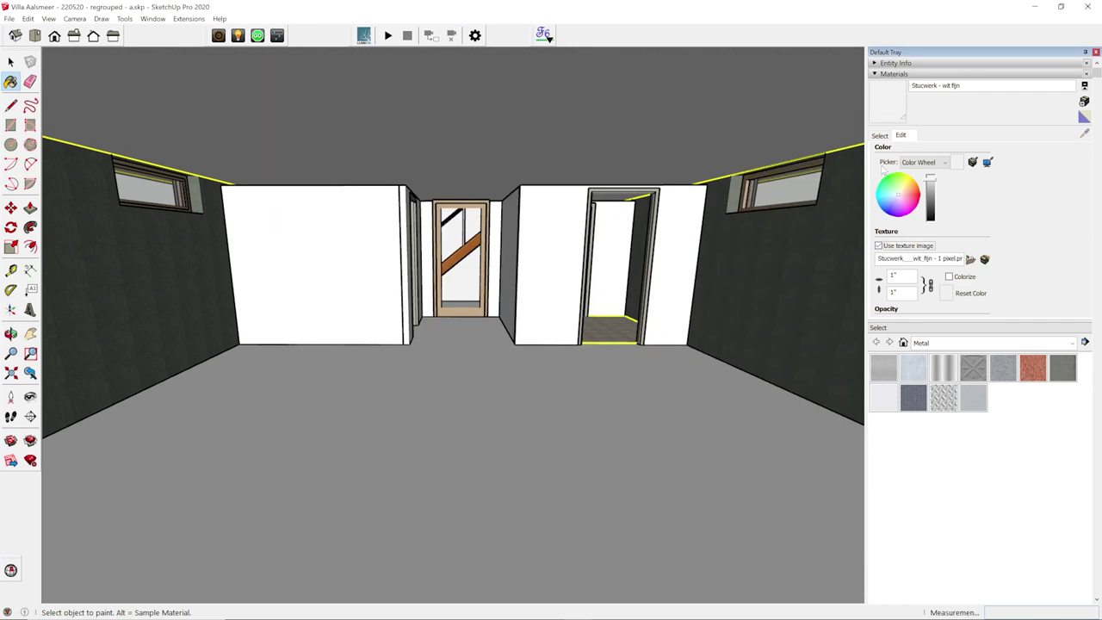
left_click(819, 266, "alt")
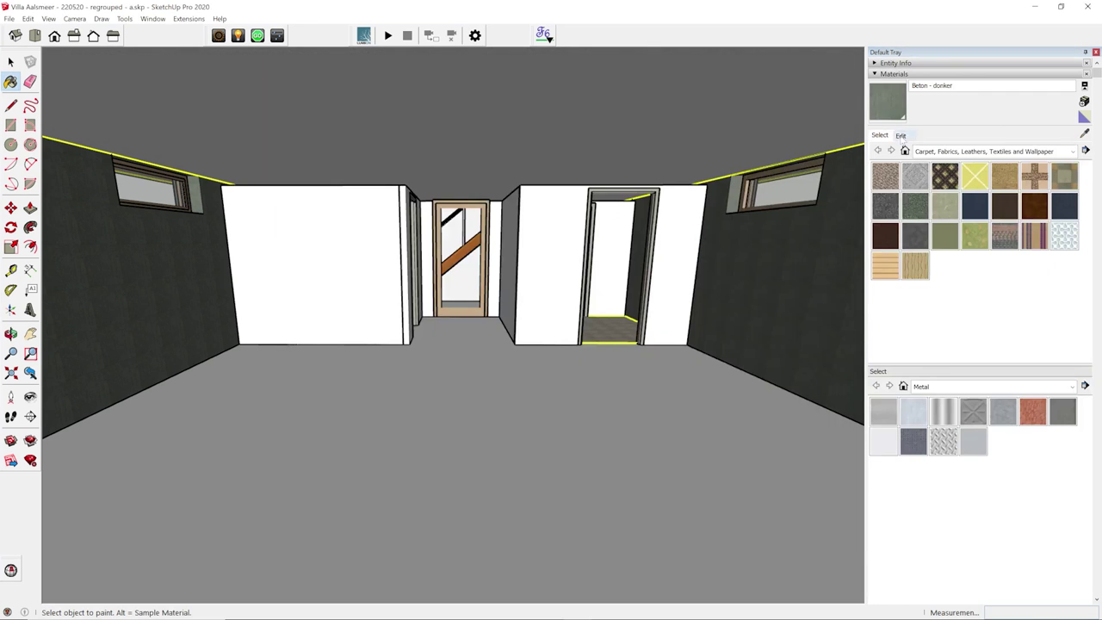
left_click(732, 245)
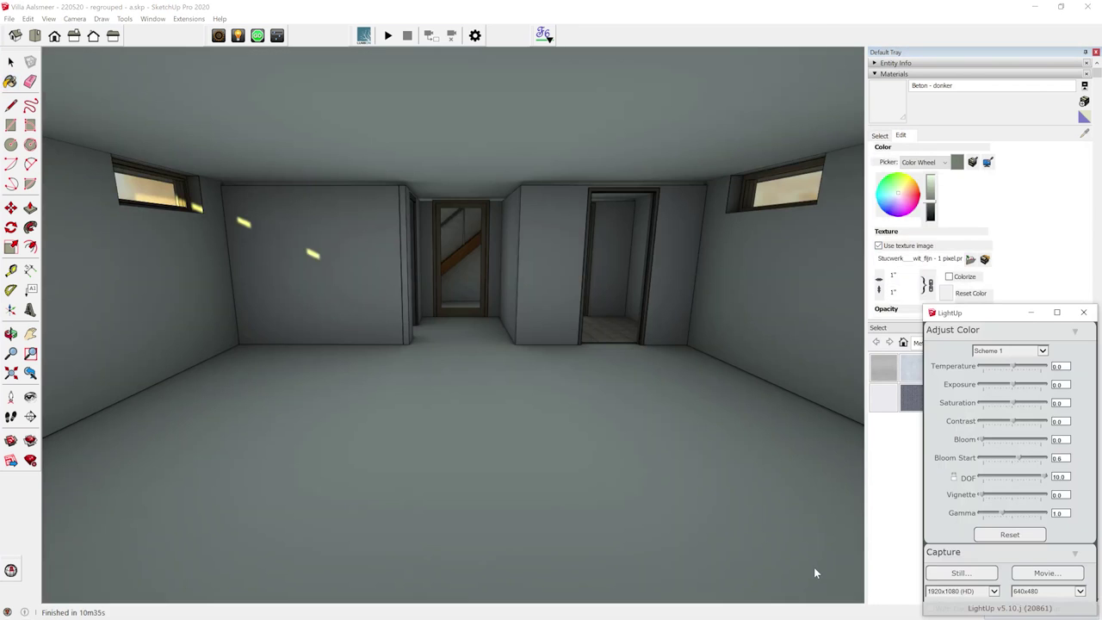
left_click_drag(610, 564, 610, 508)
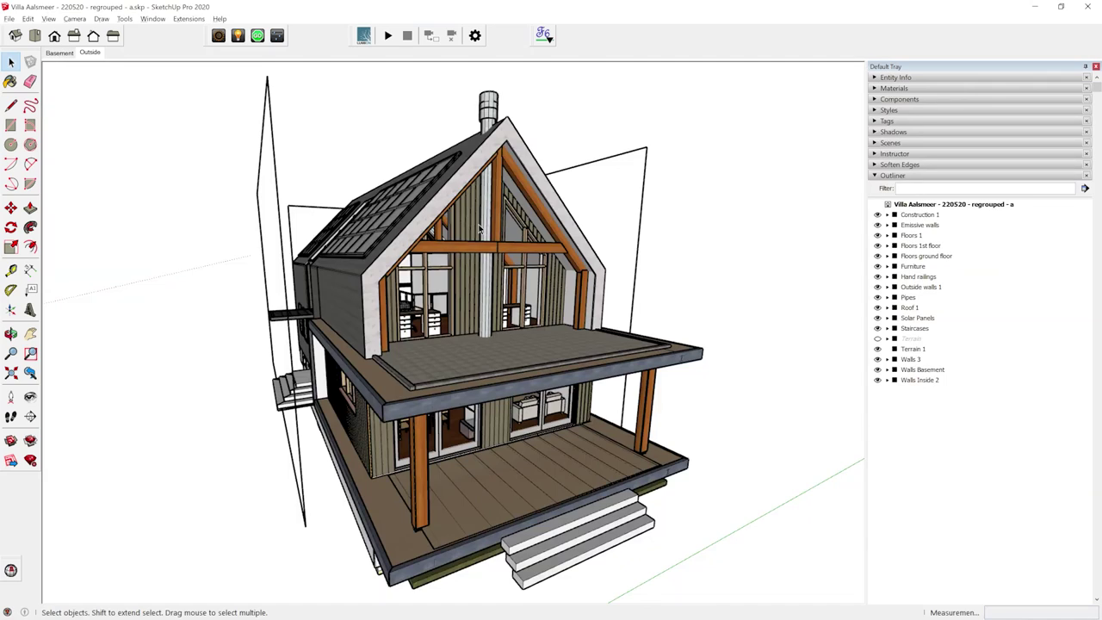
Step: Ctrl-copy the basement ceiling lights into a third row further along the wall
middle_click_drag(480, 213, 121, 334)
middle_click_drag(554, 340, 452, 297)
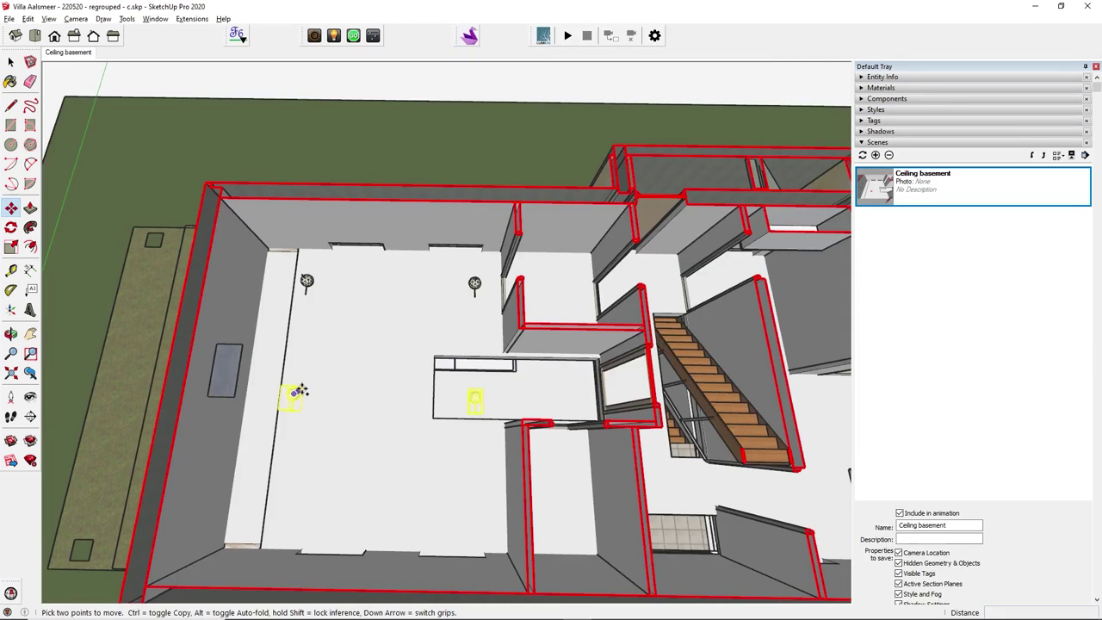
left_click(296, 392)
key("ctrl")
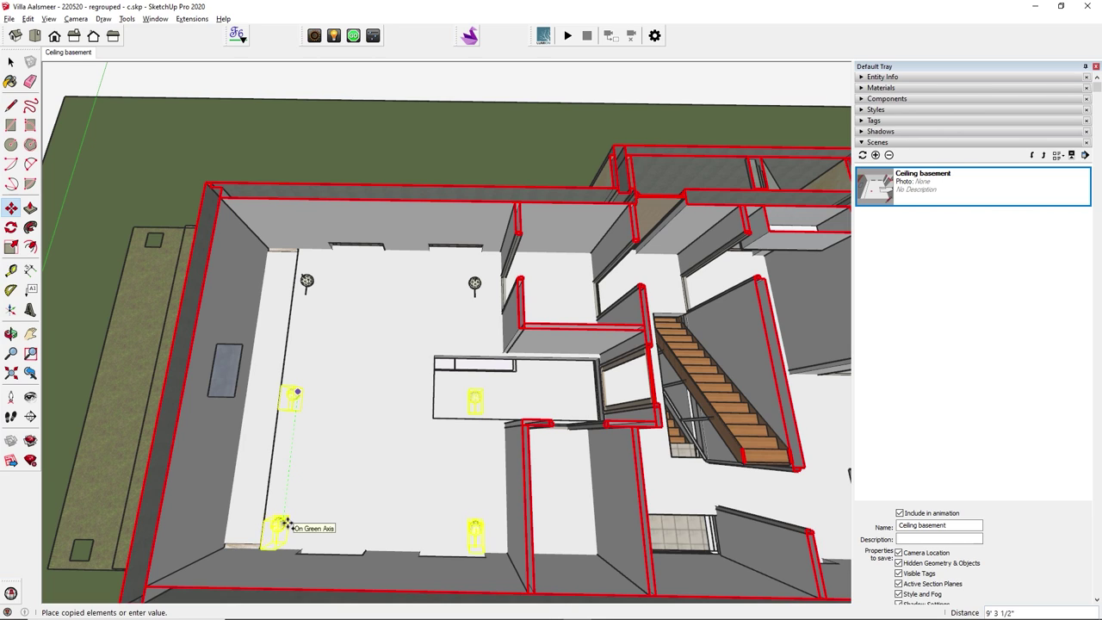
left_click(285, 523)
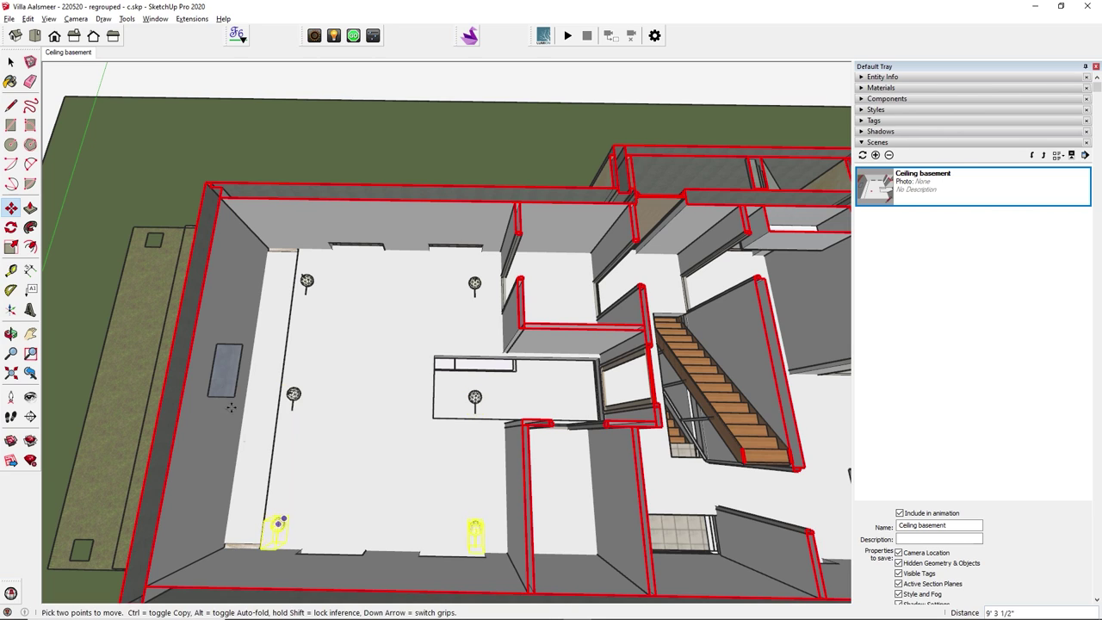
key("space")
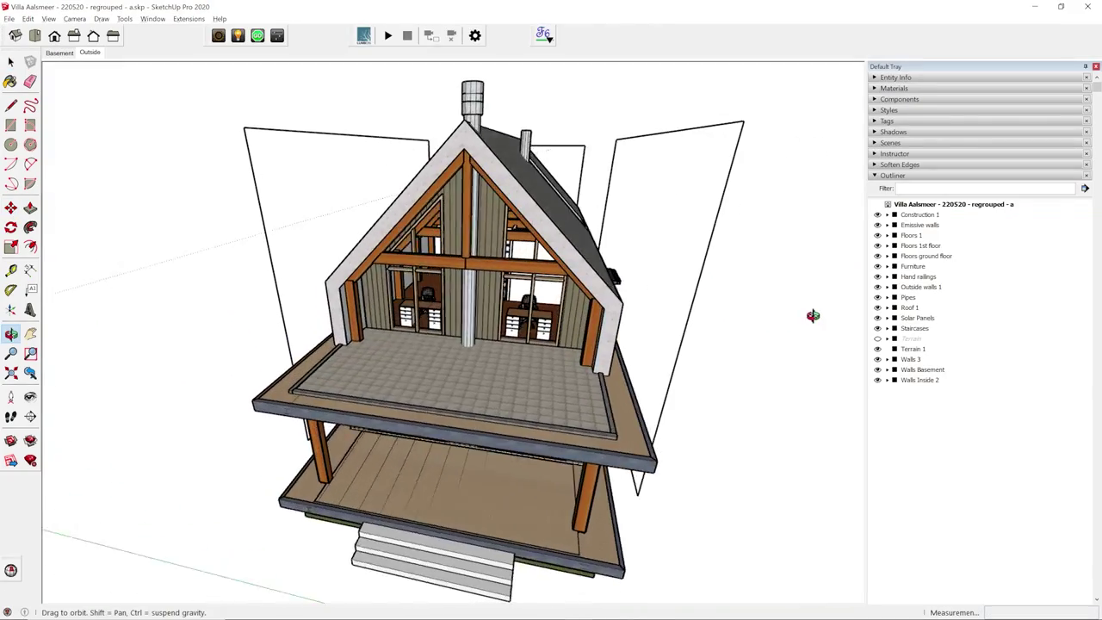
middle_click_drag(813, 315, 517, 280)
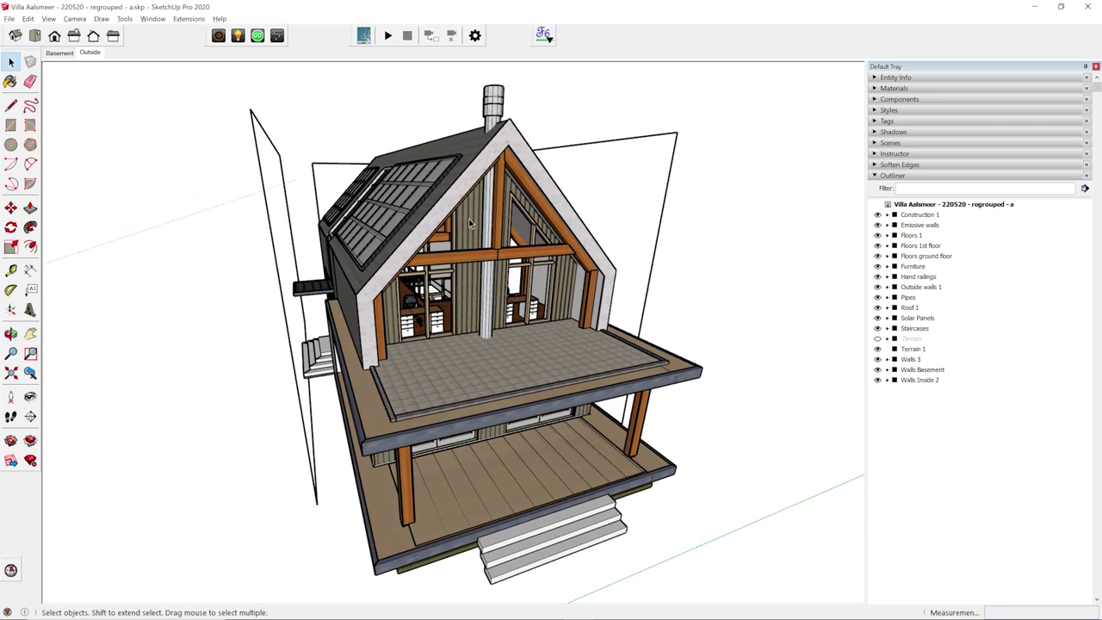
Step: Make 'wit 1 pixel transparent' a LightUp emitter at 1000 lux, spread 90
left_click(238, 37)
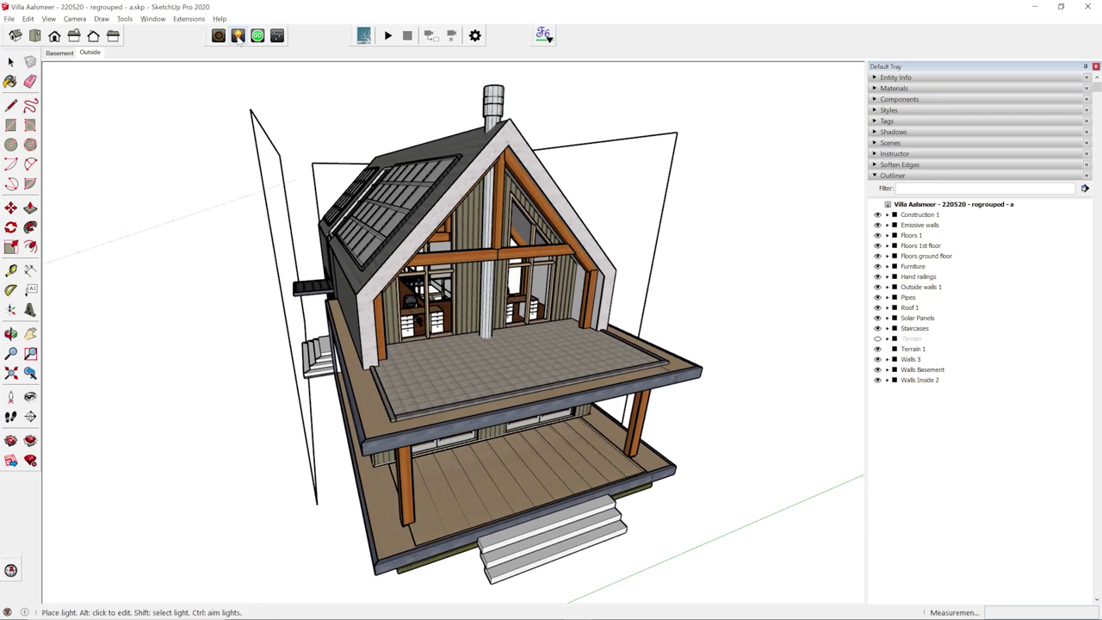
left_click(609, 183, "alt")
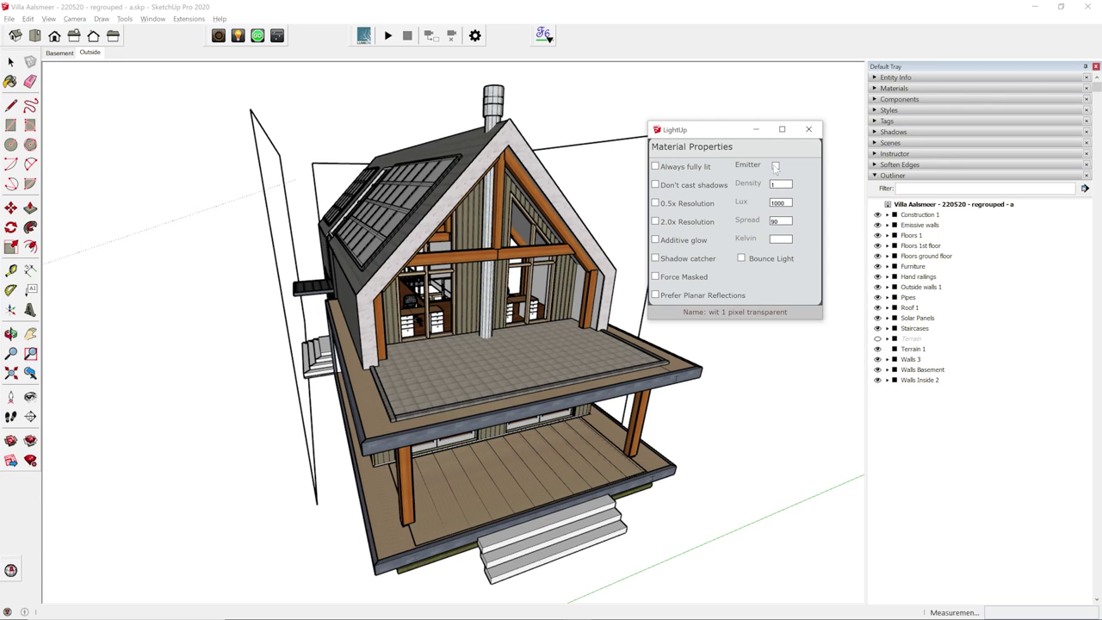
left_click(775, 165)
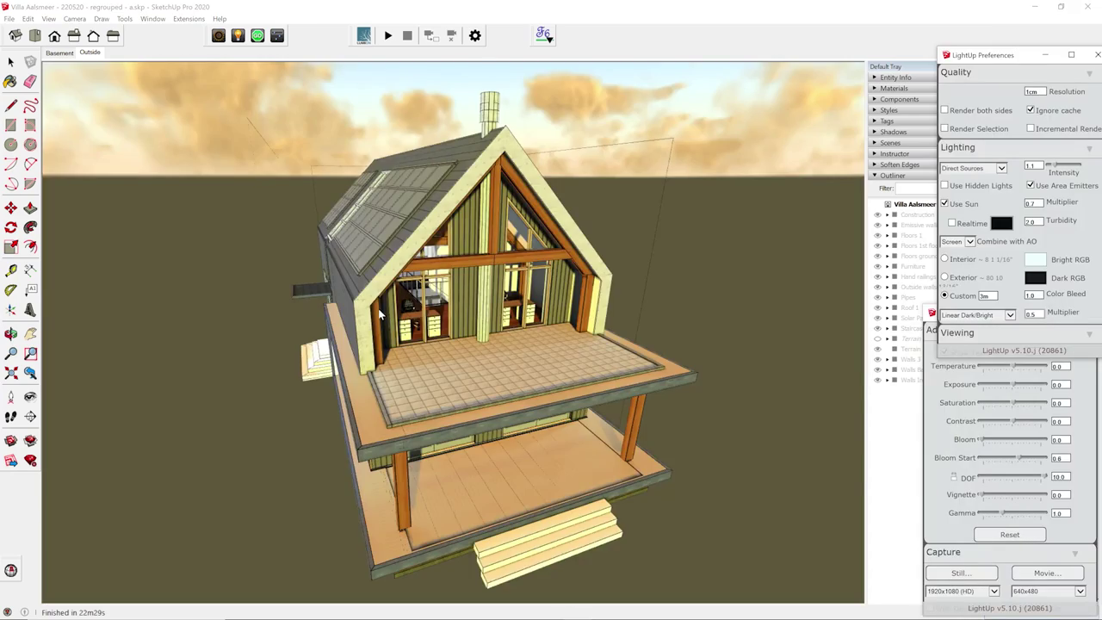
Step: Slice the basement horizontally with section plane Section 20 and tilt down onto the floor plan
mouse_move(381, 315)
middle_mouse_down()
mouse_move(638, 289)
mouse_move(534, 303)
middle_mouse_up()
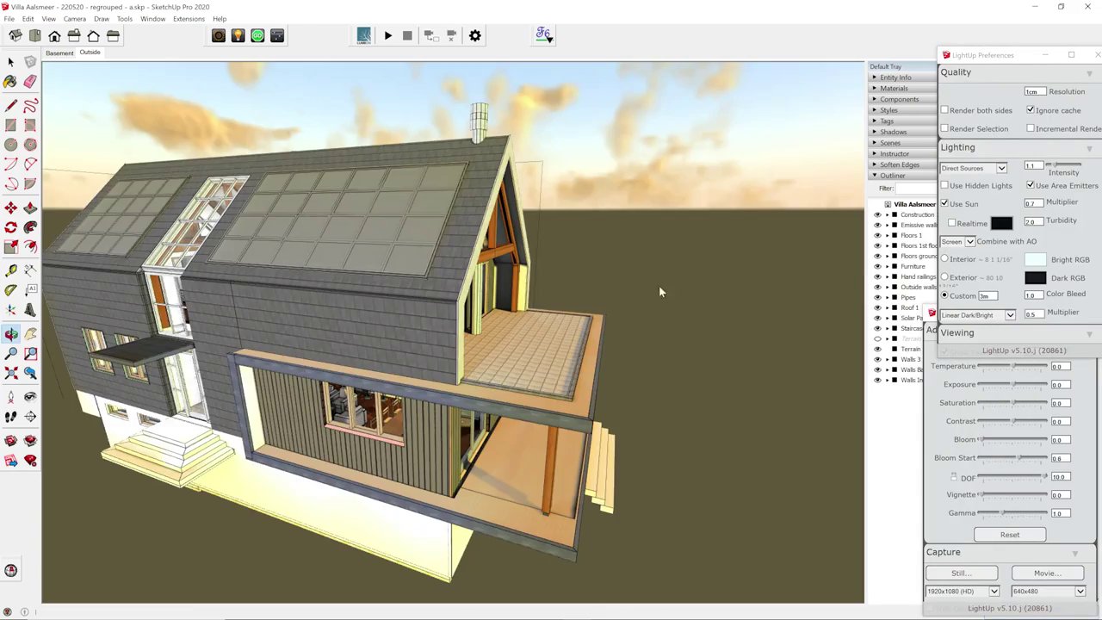
middle_click_drag(217, 358, 301, 262)
key("Page_Up")
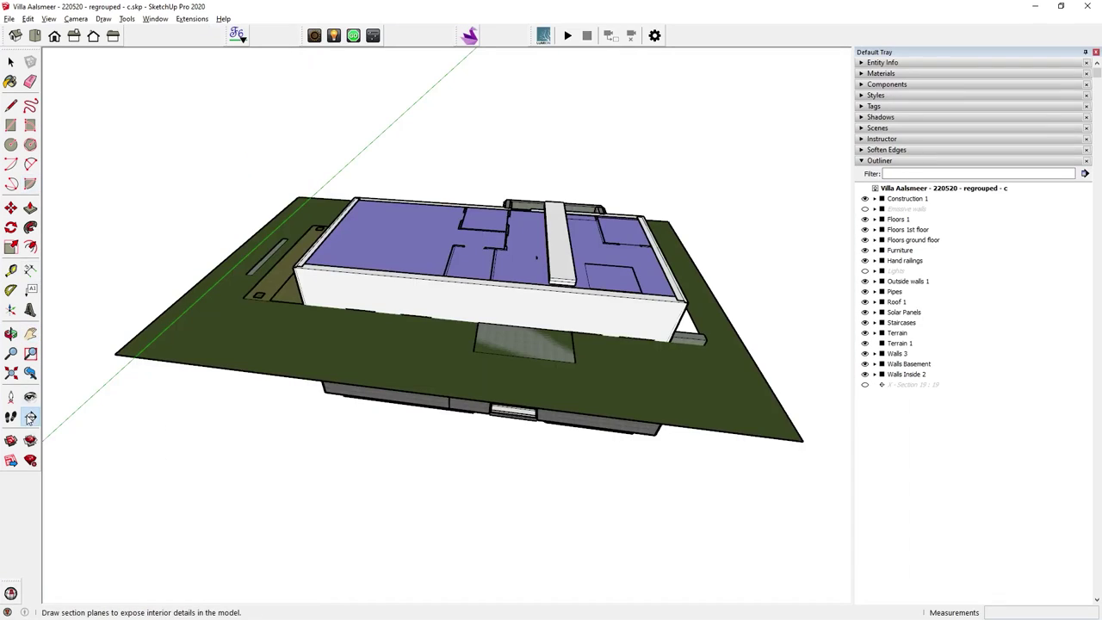
left_click(107, 344)
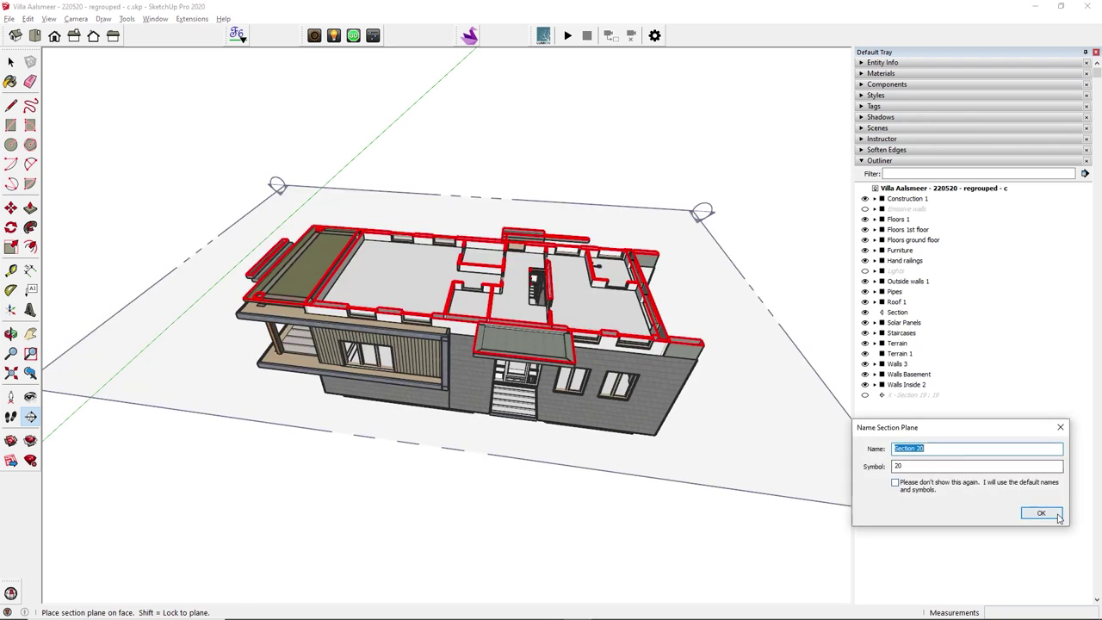
key("Return")
scroll(393, 234, "up", 5)
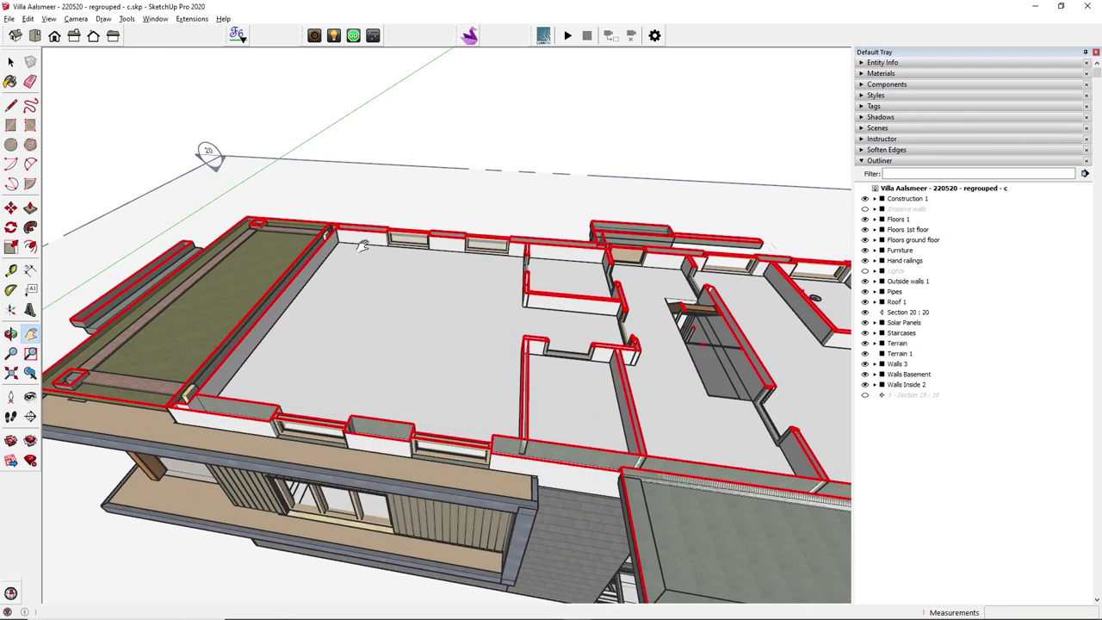
middle_click_drag(351, 248, 387, 368)
Step: Place a LightUp point light in the basement room
scroll(387, 367, "up", 5)
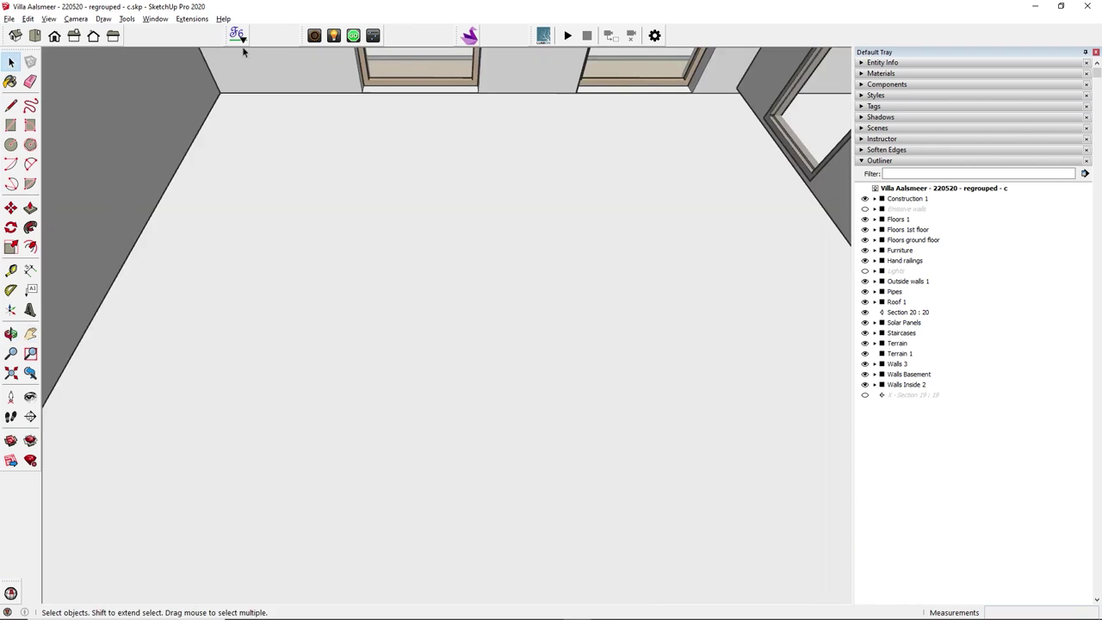
left_click(334, 36)
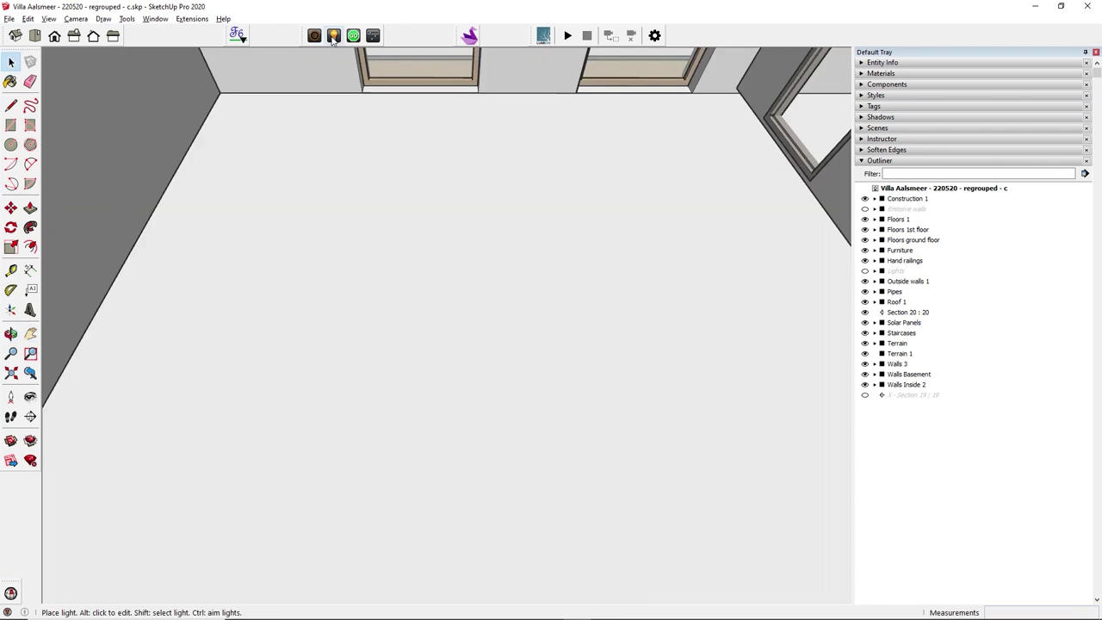
left_click(266, 145)
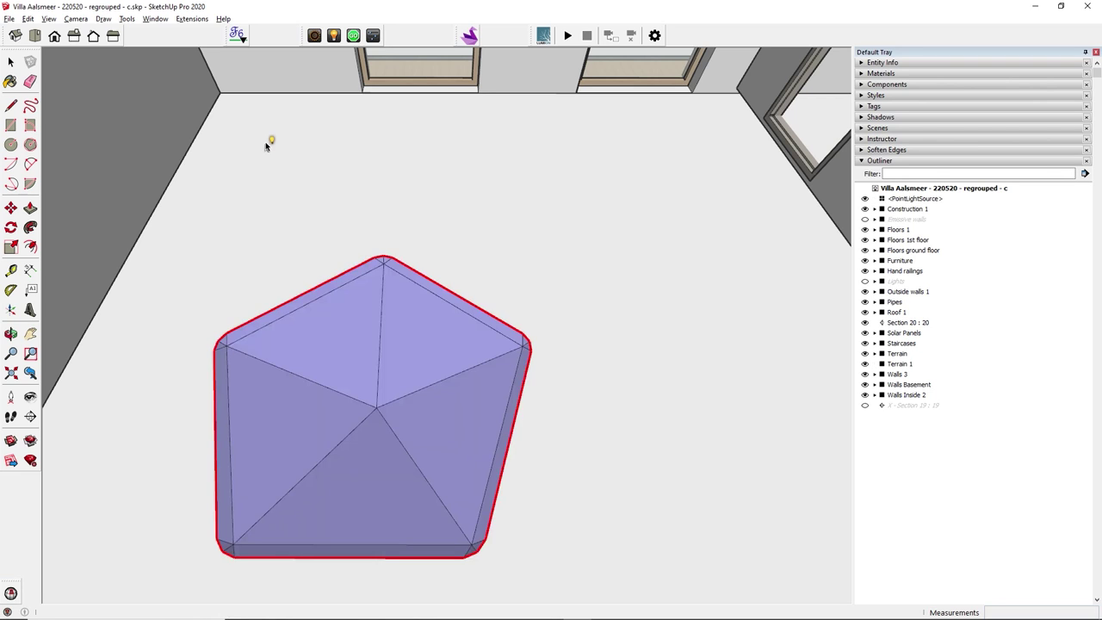
scroll(284, 182, "down", 5)
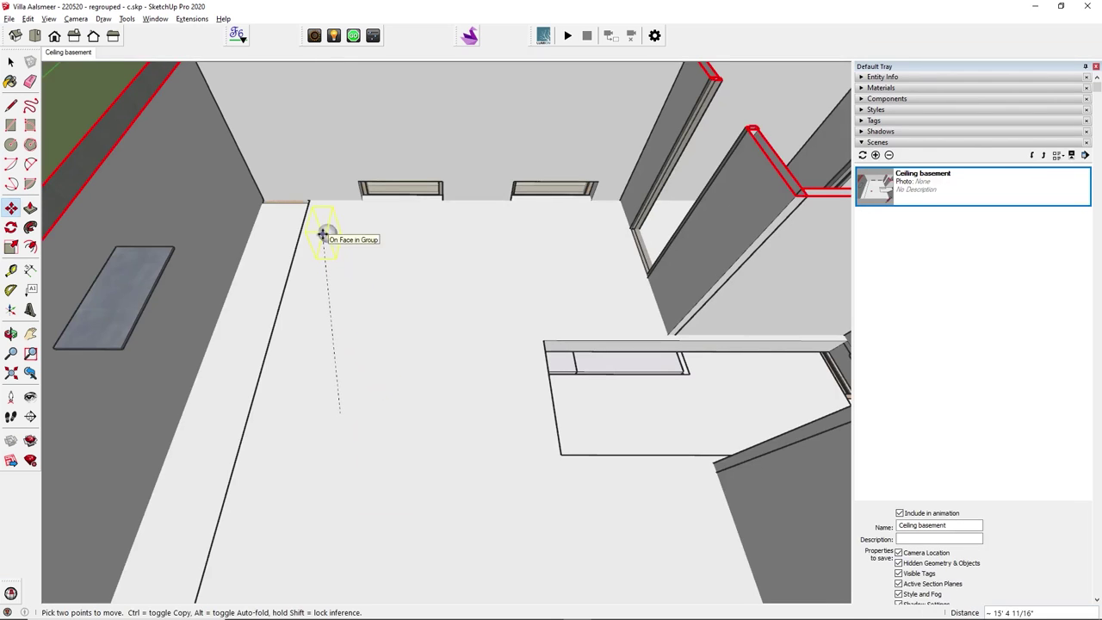
Step: Ctrl-copy the point light near the back wall and to the right
left_click(319, 234)
key("ctrl")
left_click(328, 256)
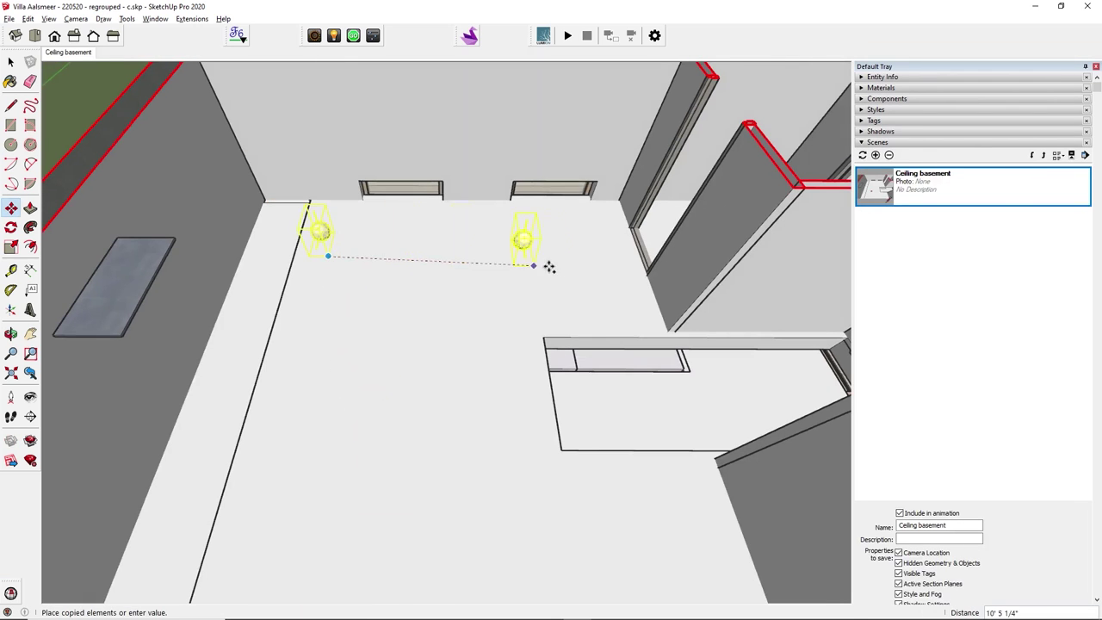
left_click(603, 253)
key("space")
Step: Copy the pair of lights down the room for six in total, then open one light's properties
left_click_drag(281, 196, 603, 265)
key("m")
key("ctrl")
left_click(309, 255)
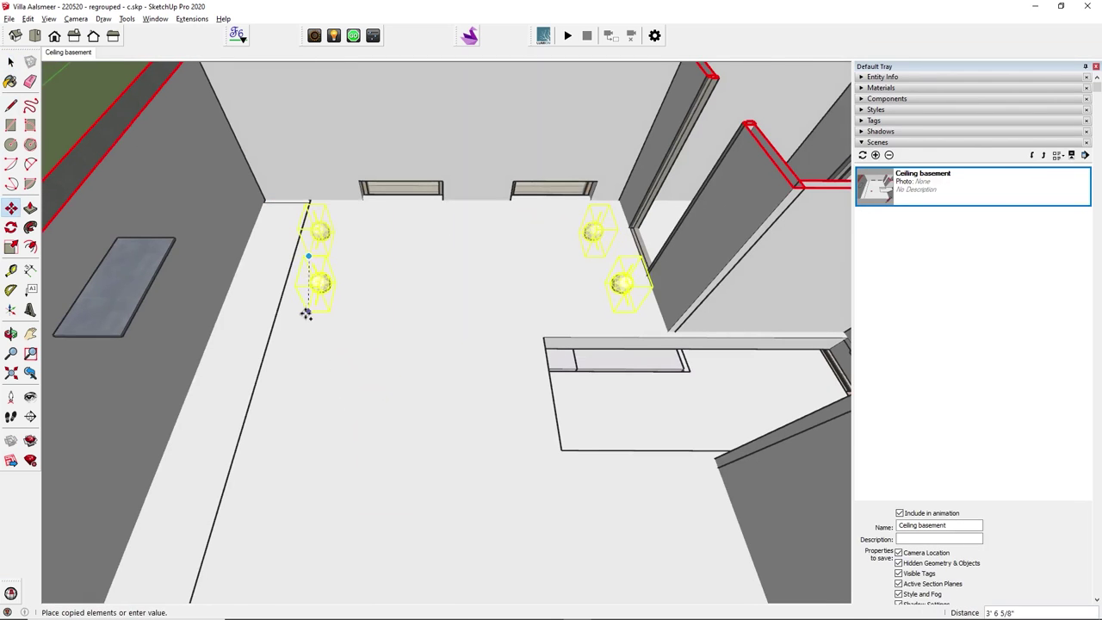
left_click(334, 36)
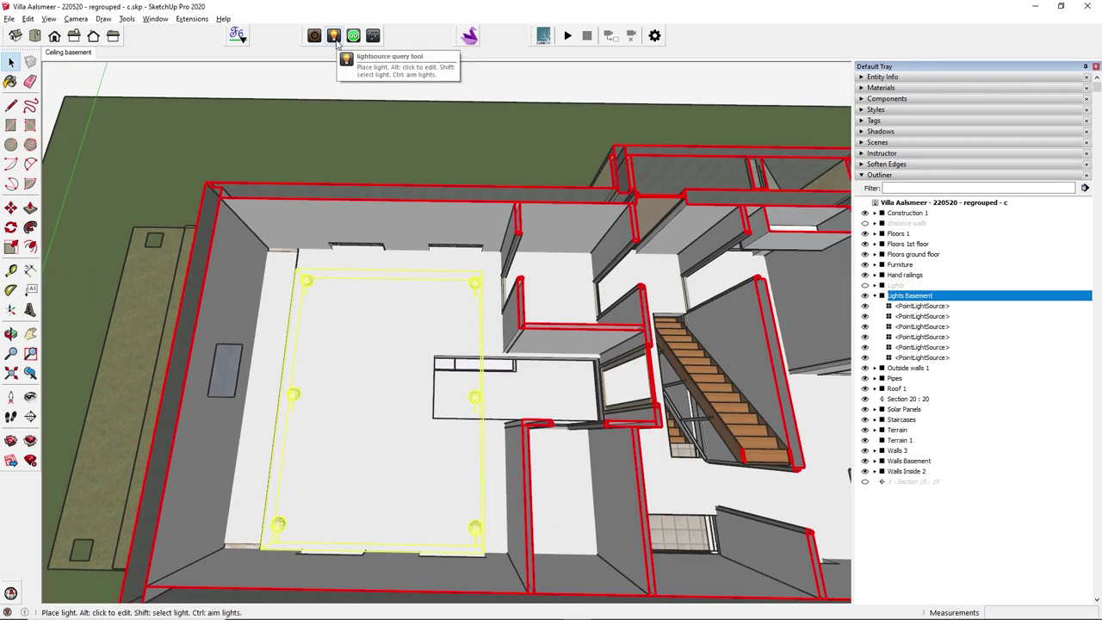
left_click(476, 287)
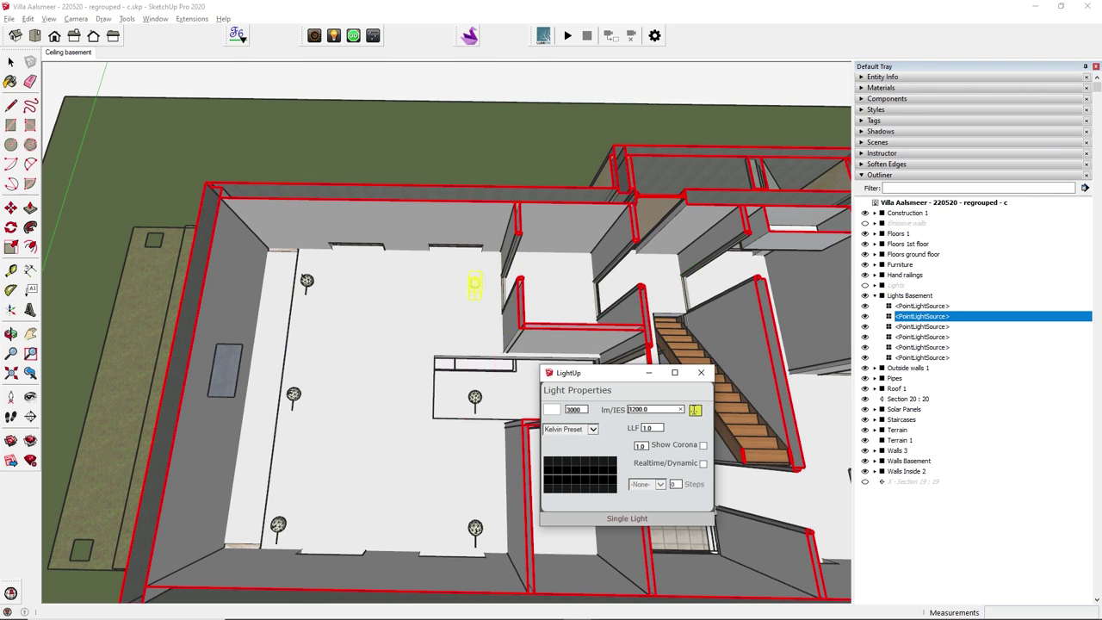
Step: Preview the Philips ColorBurst Powercore IES profiles for the basement light
left_click(695, 410)
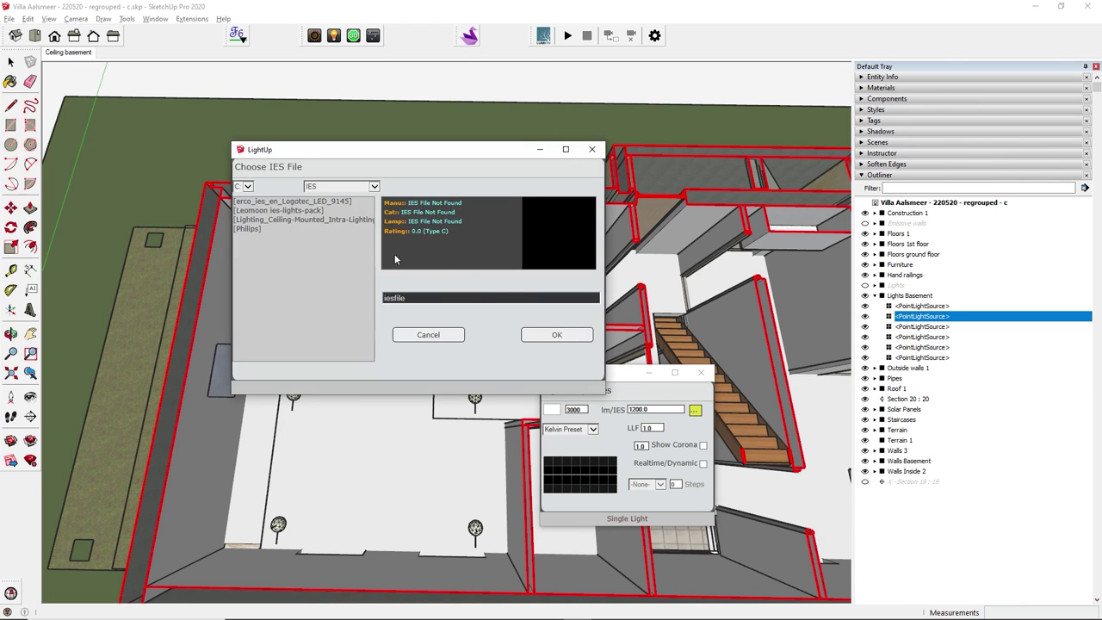
left_click(319, 229)
left_click(297, 220)
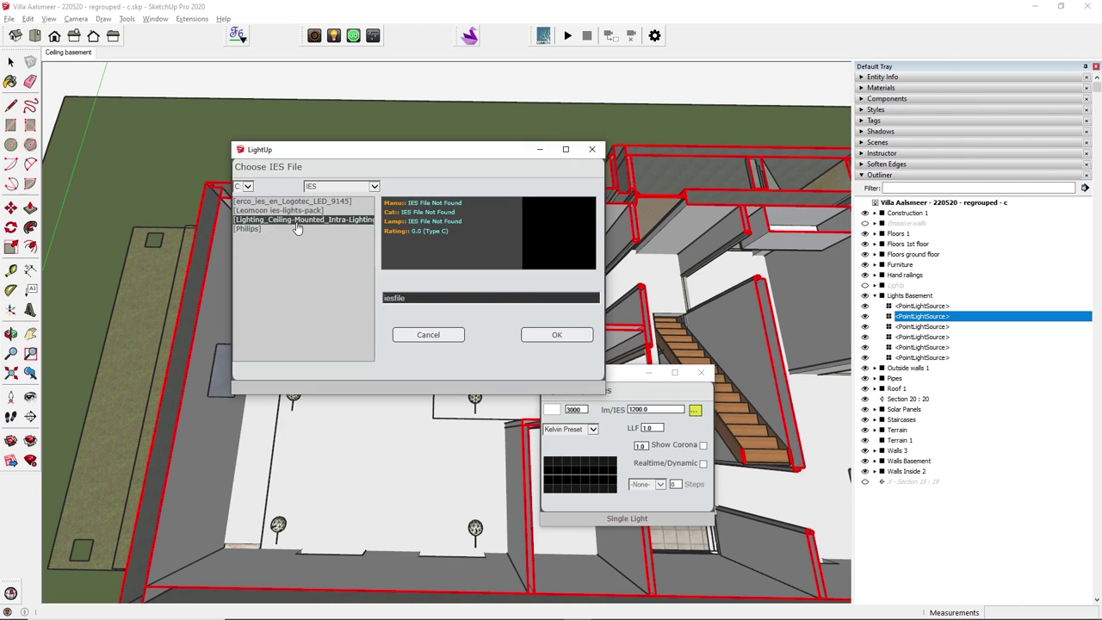
double_click(296, 229)
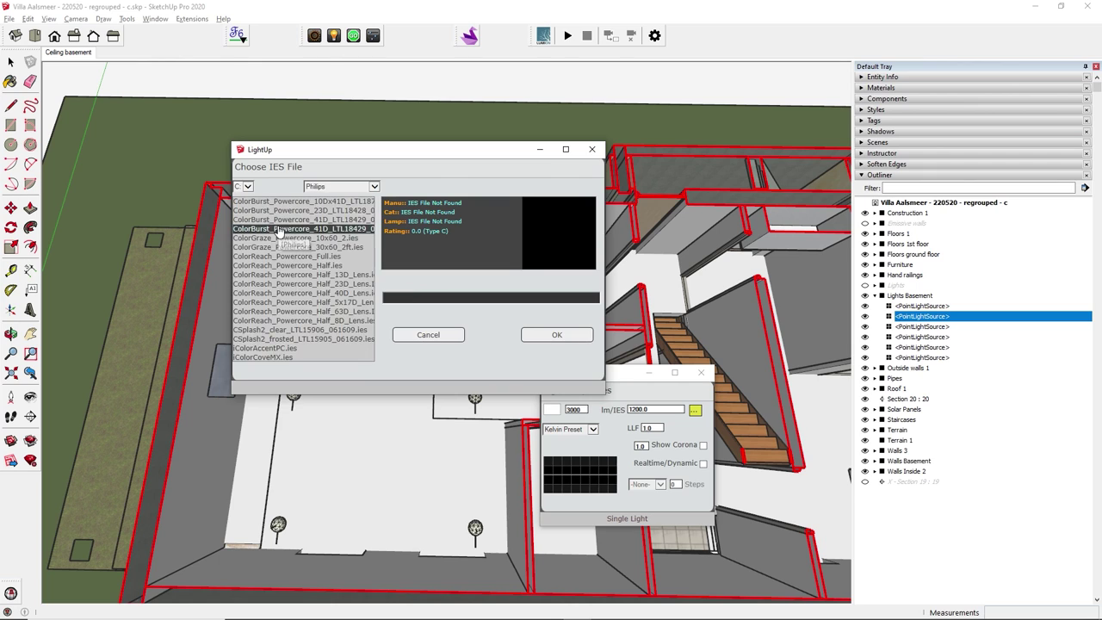
left_click(278, 232)
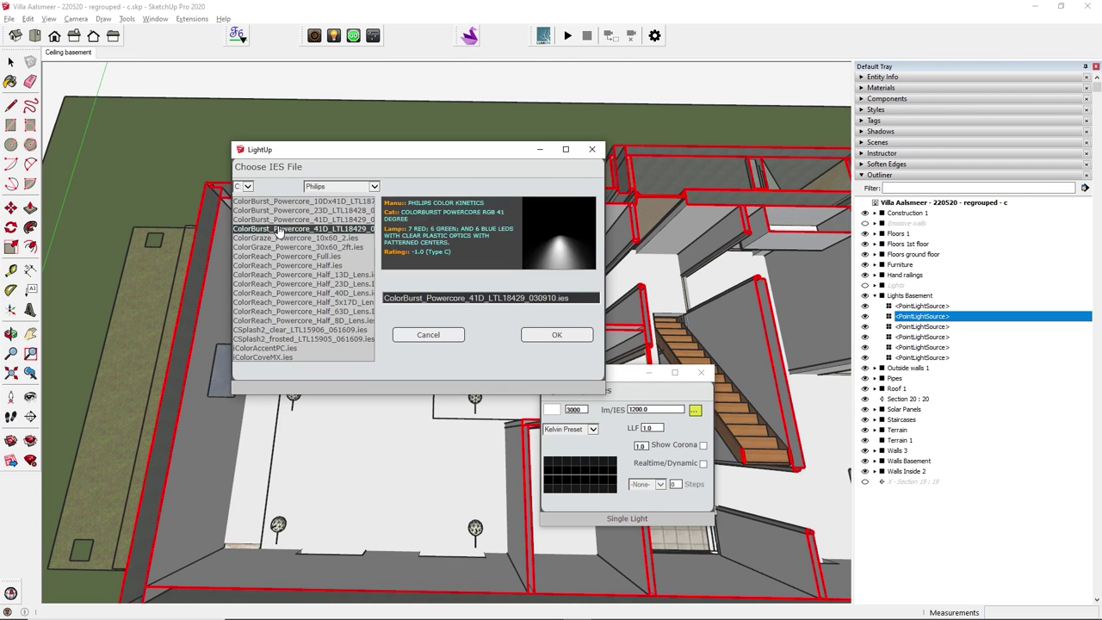
left_click(278, 219)
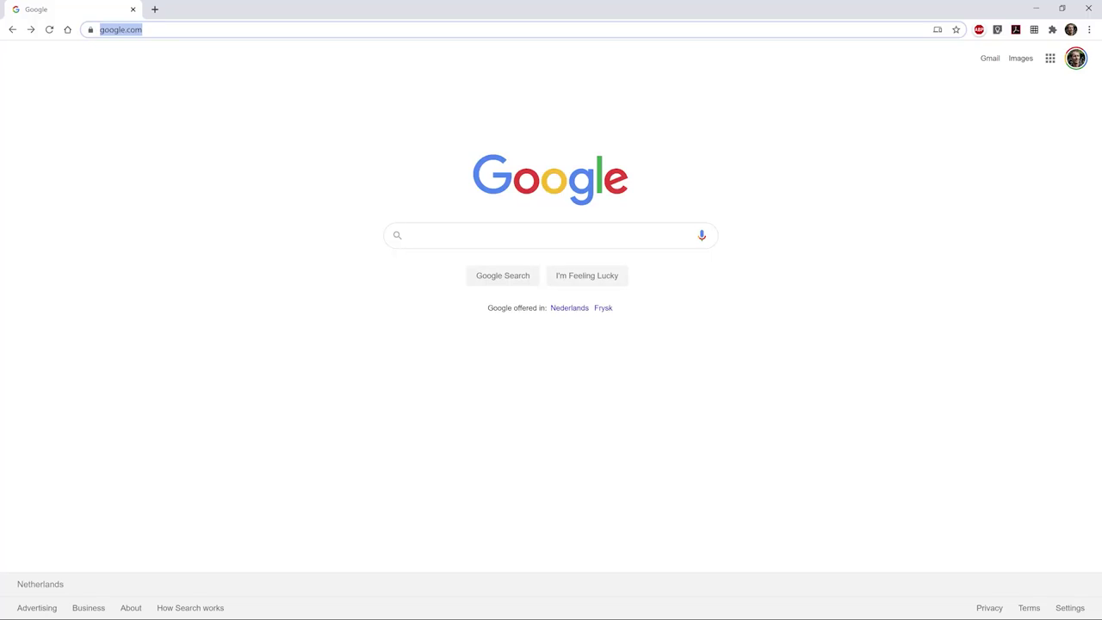
Step: Search the web for IES profiles and download LeoMoon's free IES Lights Pack
type("IES")
key("Return")
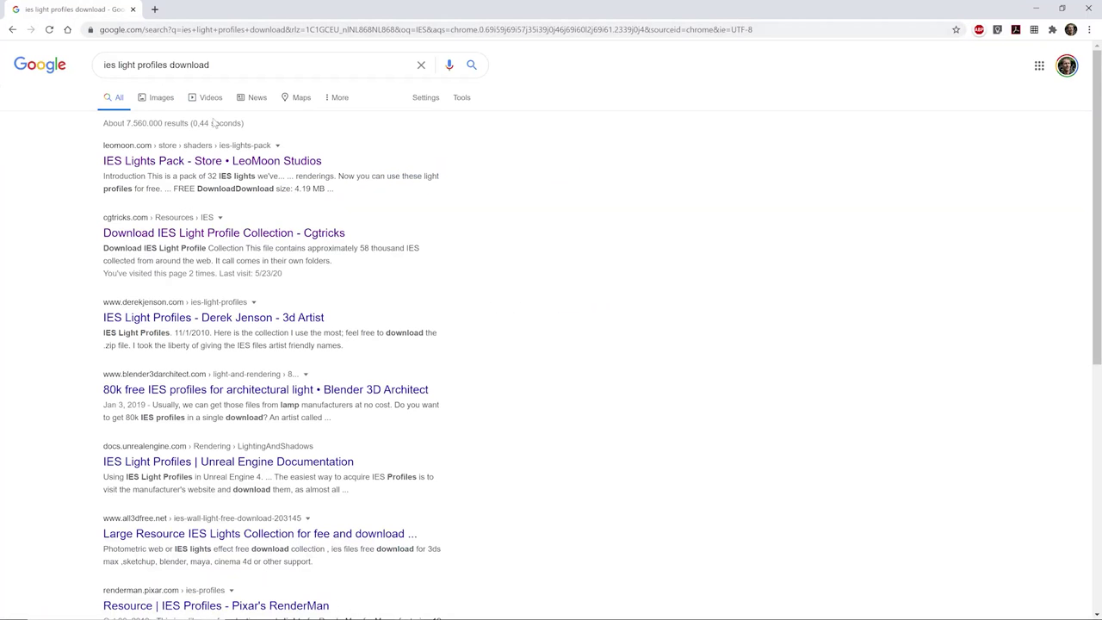
left_click(205, 161)
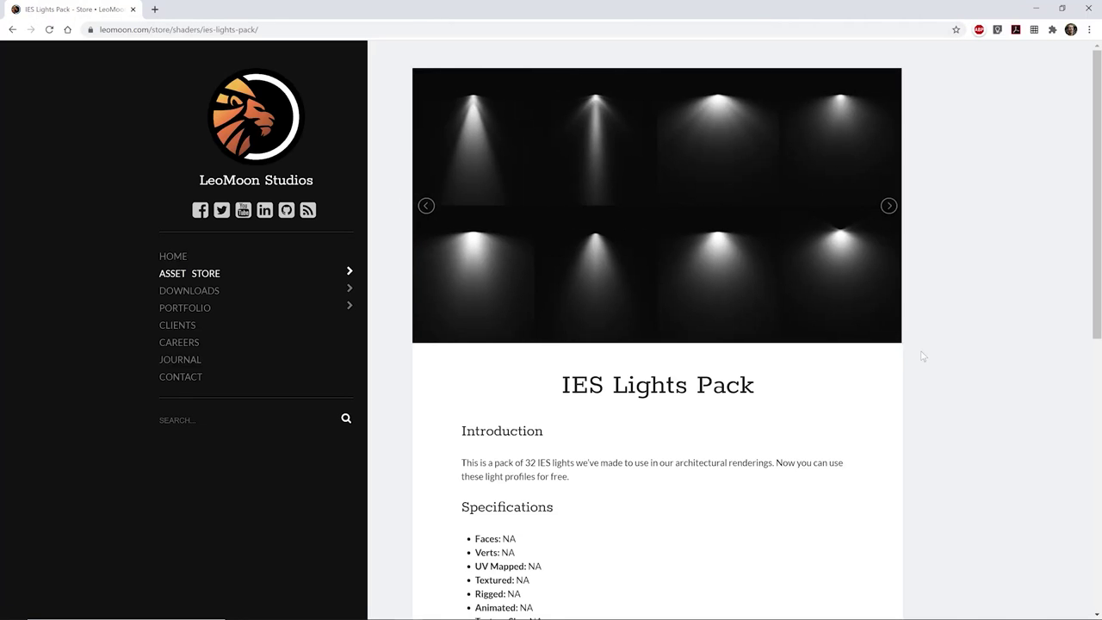
scroll(921, 356, "down", 5)
left_click(669, 542)
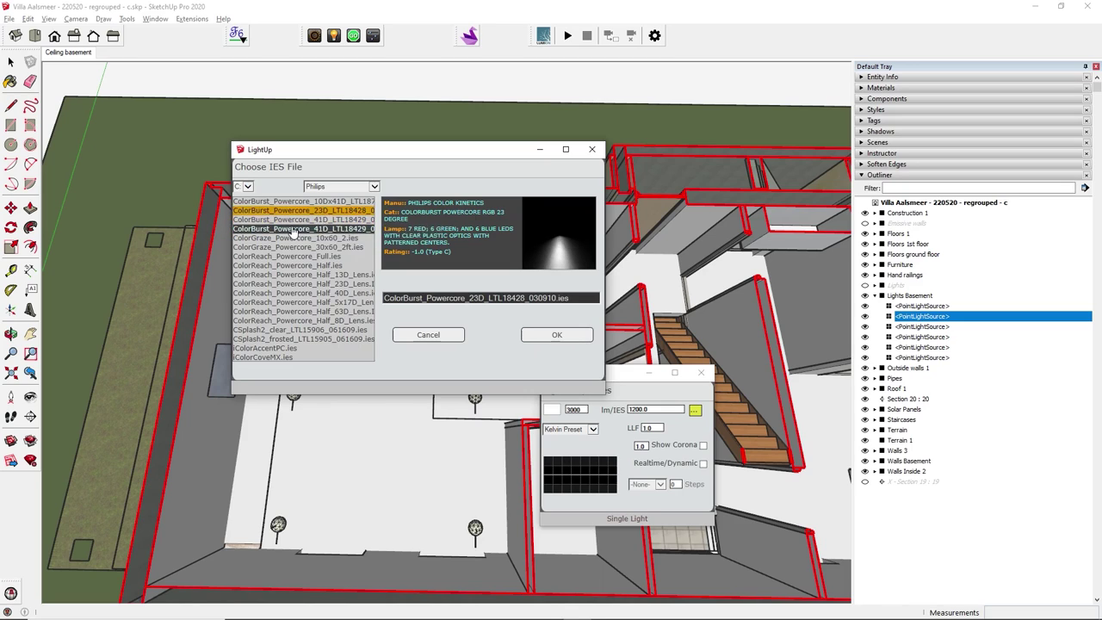
Step: Apply the ColorBurst_Powercore_41D IES profile and orbit the basement render from below
left_click(291, 220)
left_click(548, 334)
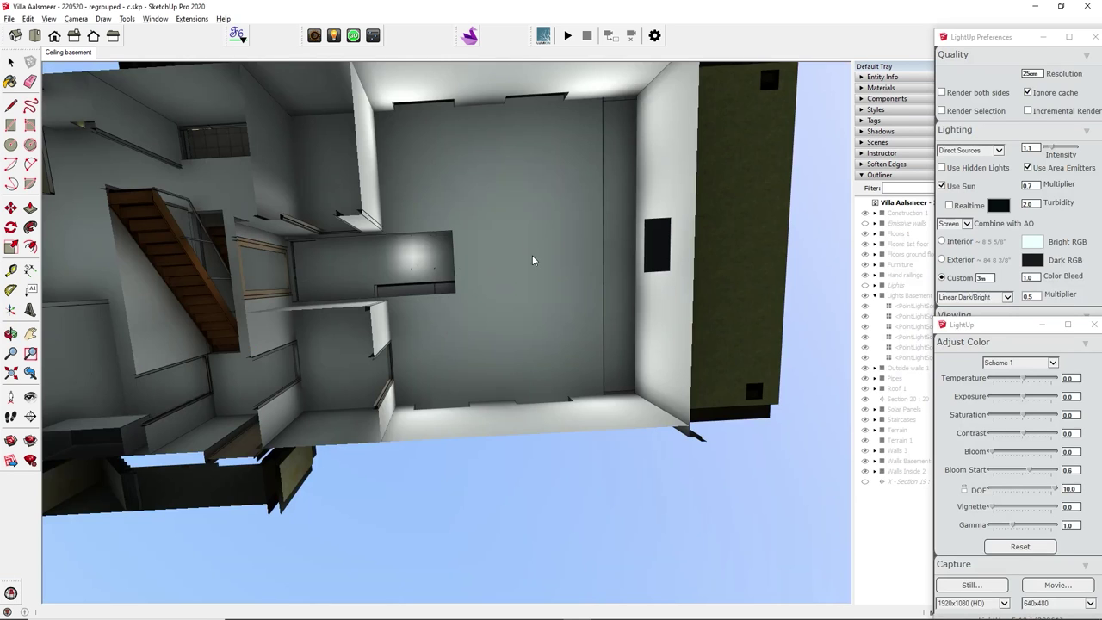
mouse_move(490, 330)
middle_mouse_down()
mouse_move(529, 295)
mouse_move(585, 327)
mouse_move(614, 465)
middle_mouse_up()
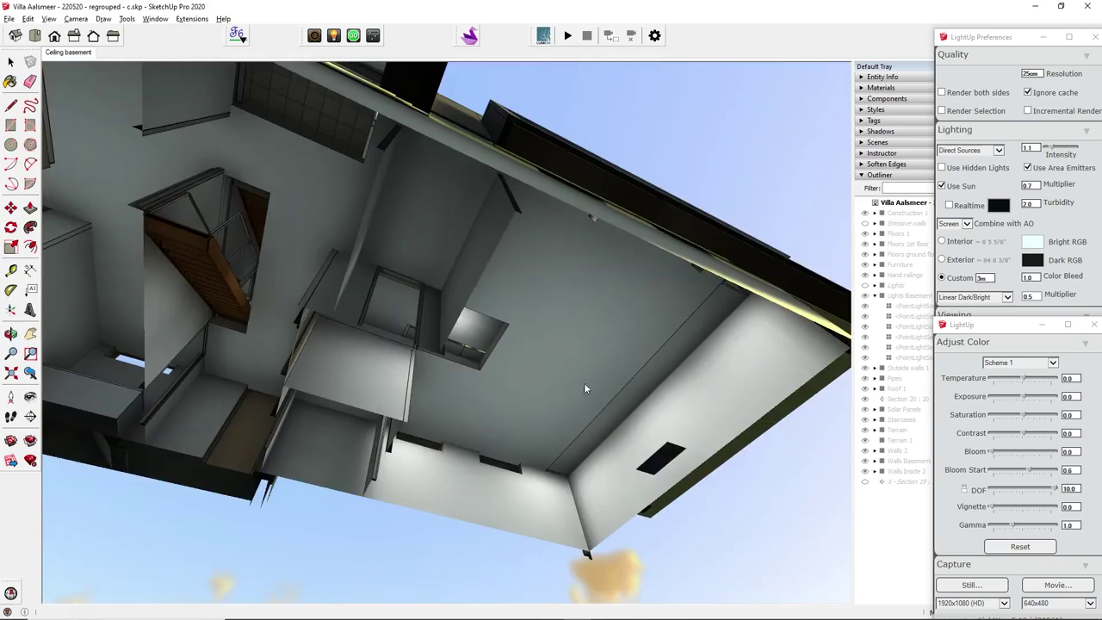
middle_click_drag(583, 389, 591, 487)
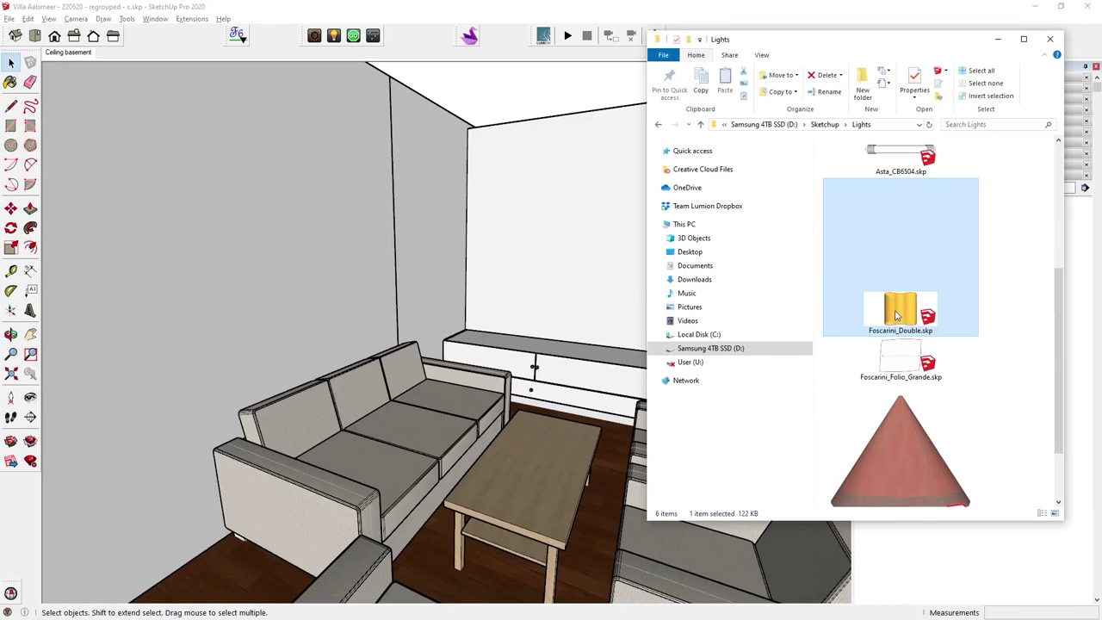
Step: Insert the Foscarini_Double lamp and move a point light inside its shade
mouse_move(901, 312)
left_mouse_down()
mouse_move(689, 309)
mouse_move(315, 244)
left_mouse_up()
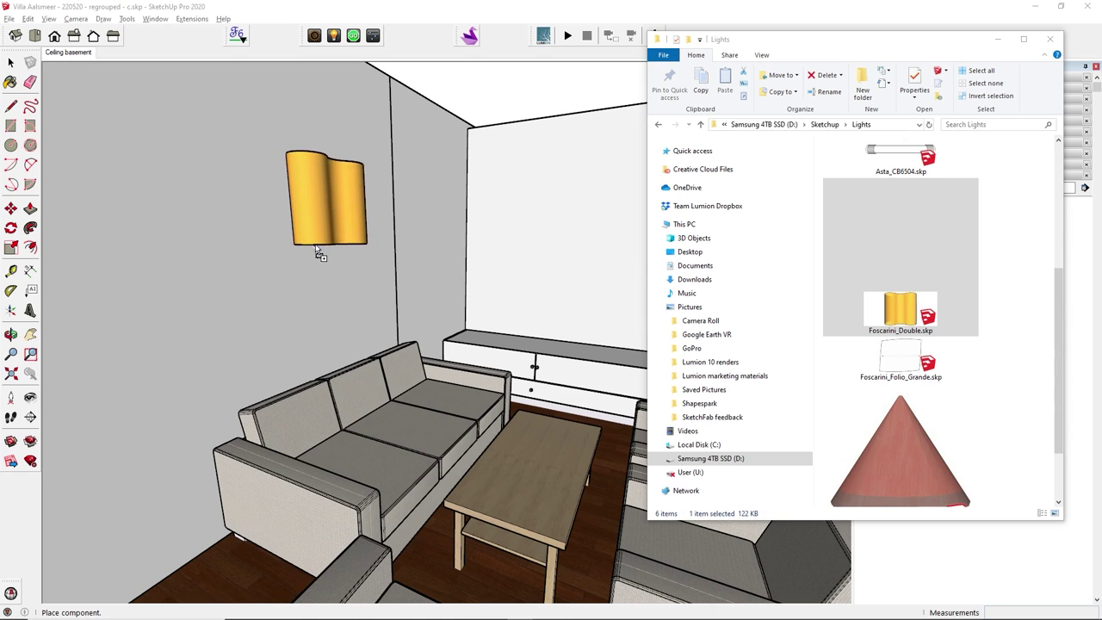
left_click(315, 244)
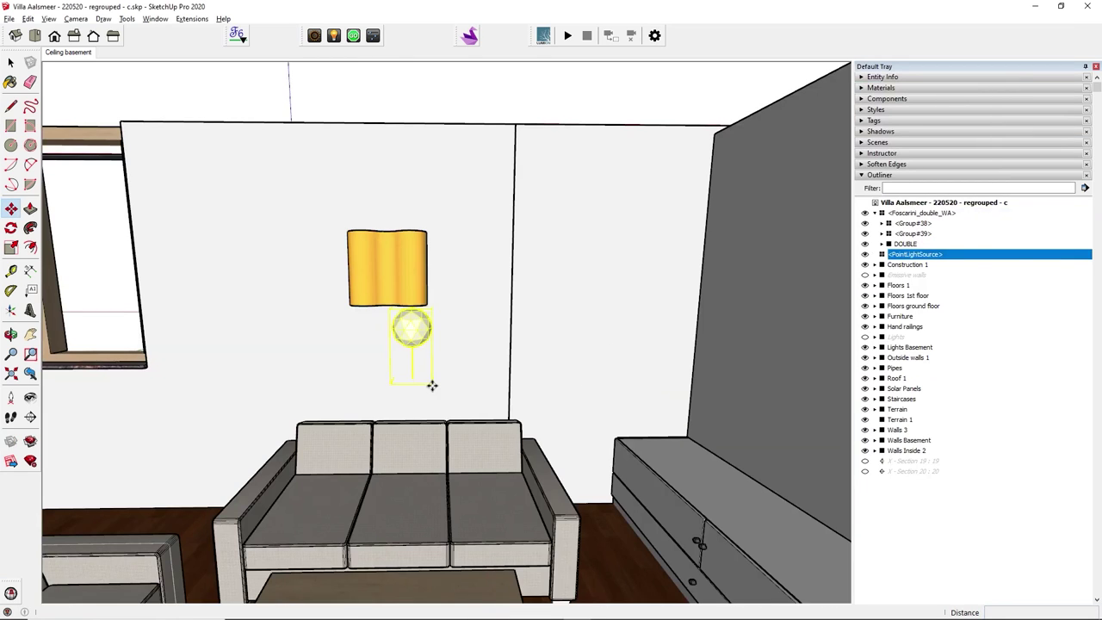
left_click(430, 384)
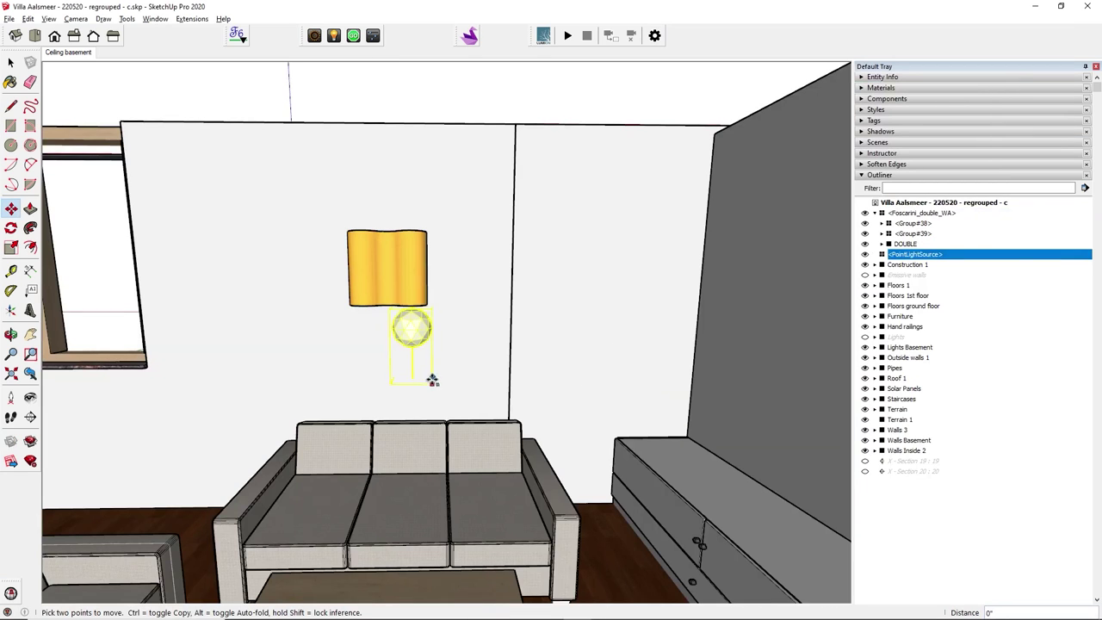
left_click(431, 326)
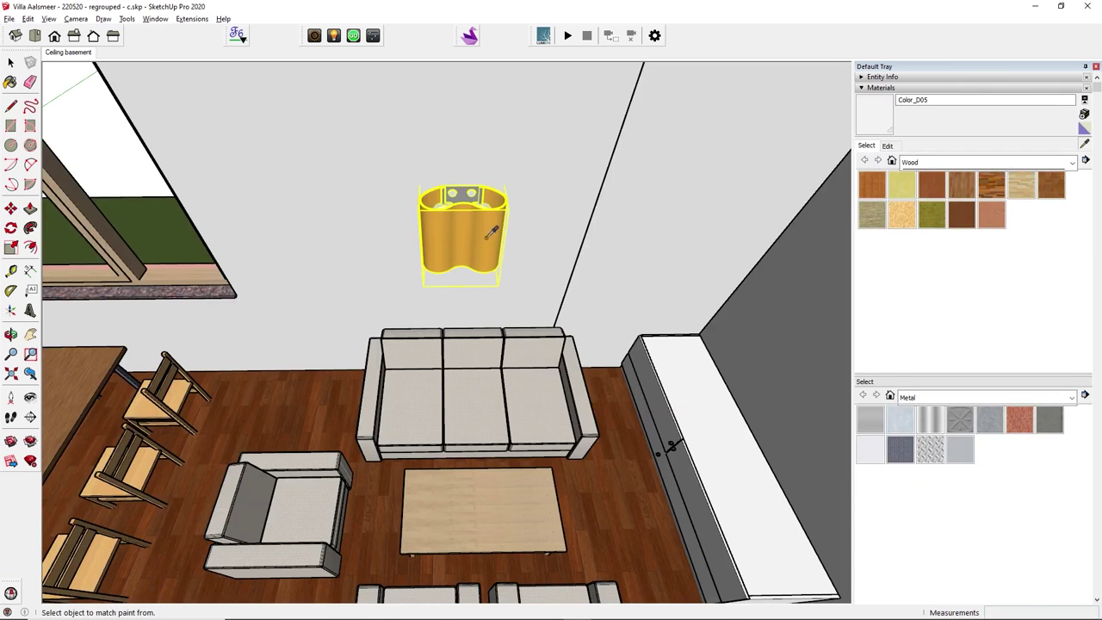
Step: Check the diffuser material's colour and opacity, then select the lamp with both lights
left_click(493, 231)
left_click(886, 145)
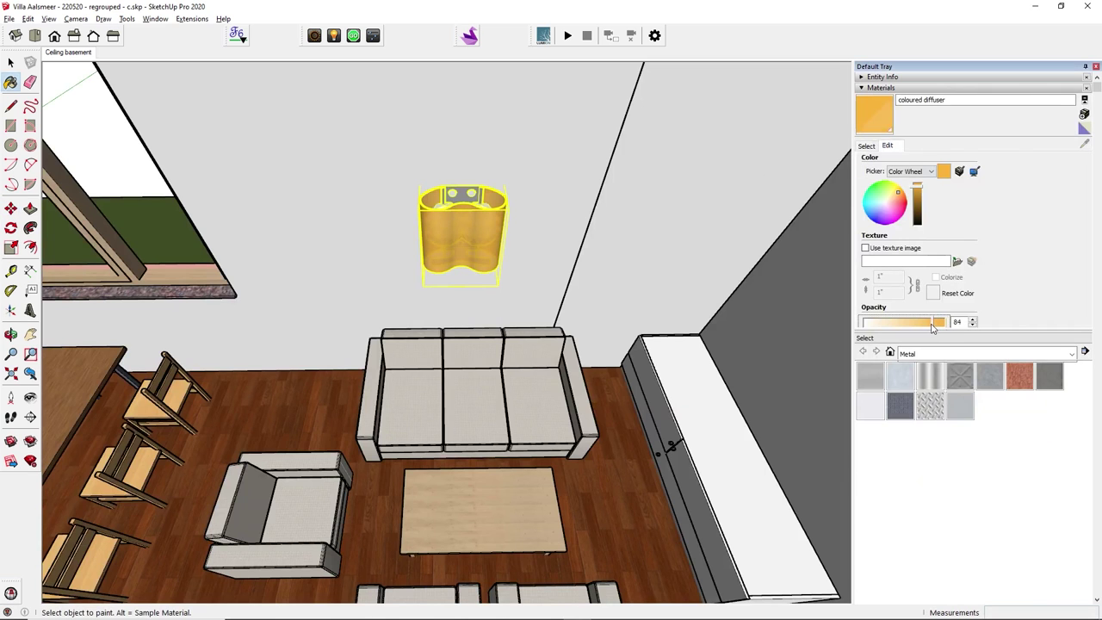
left_click(353, 36)
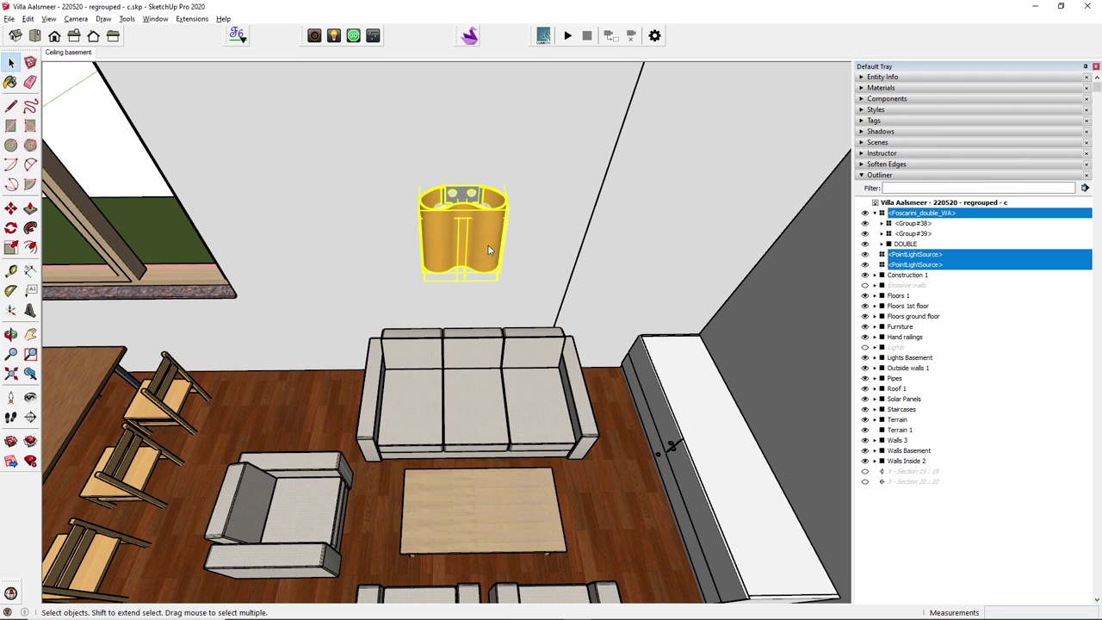
right_click(487, 249)
Step: Make the lamp and its two point lights a component named 'Light Wall'
left_click(551, 340)
type("Light Wall")
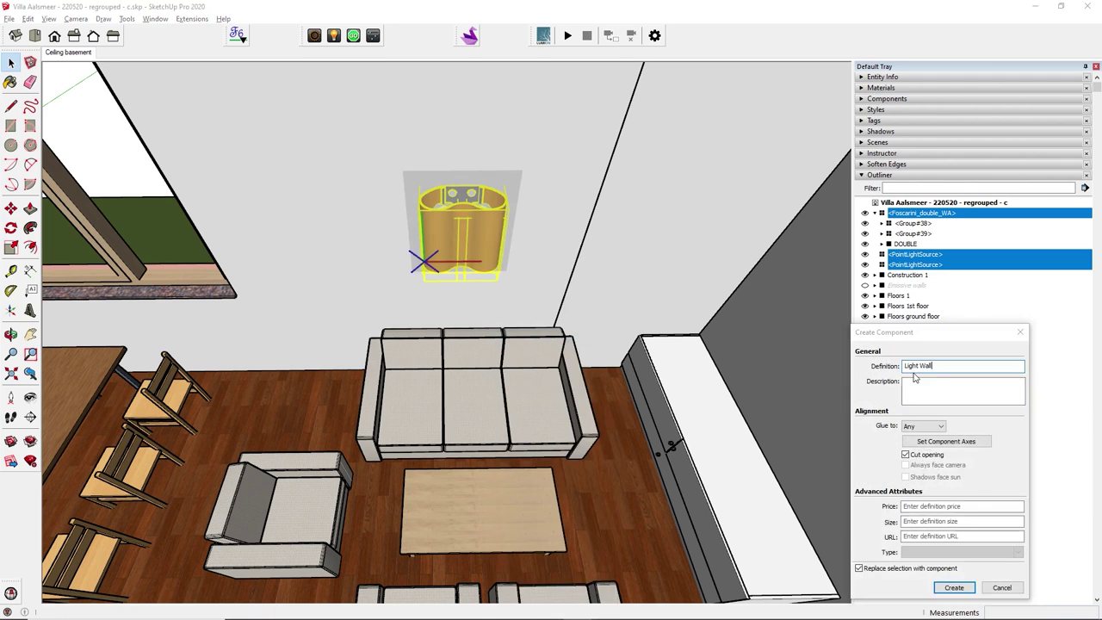
key("Return")
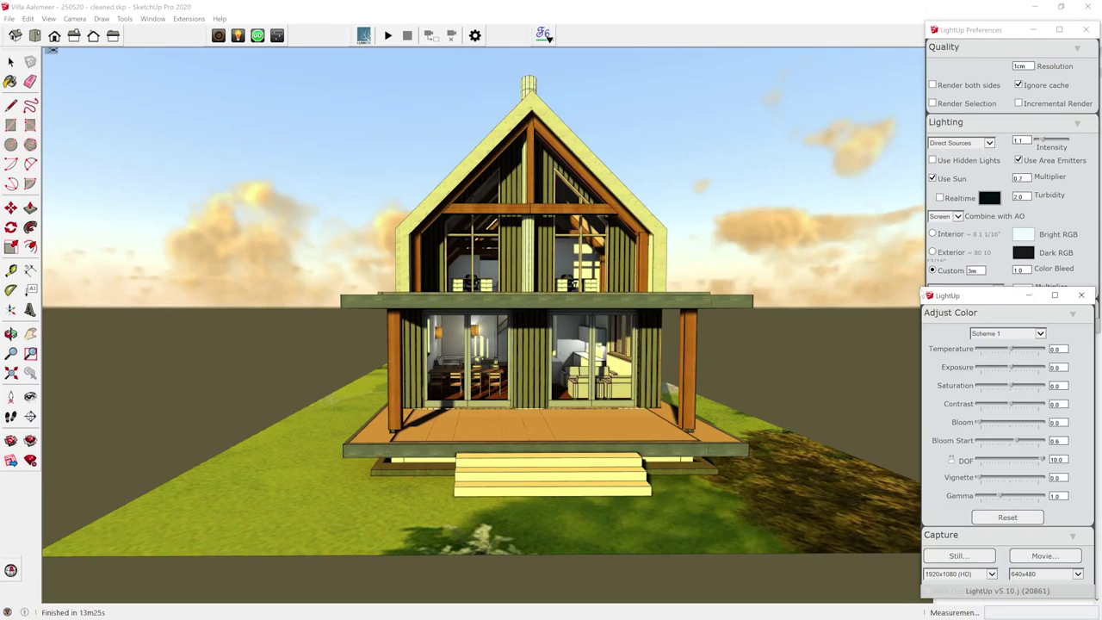
Step: Export the lit model from LightUp as 'Villa Aalsmeer - 250520.fbx'
scroll(953, 463, "down", 5)
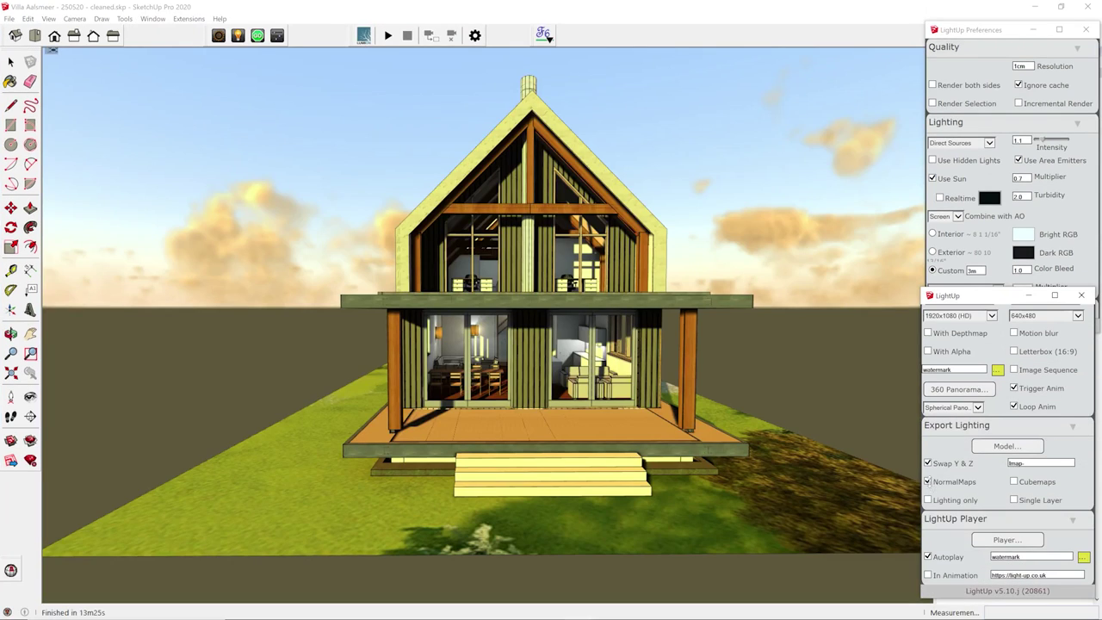
left_click(1008, 446)
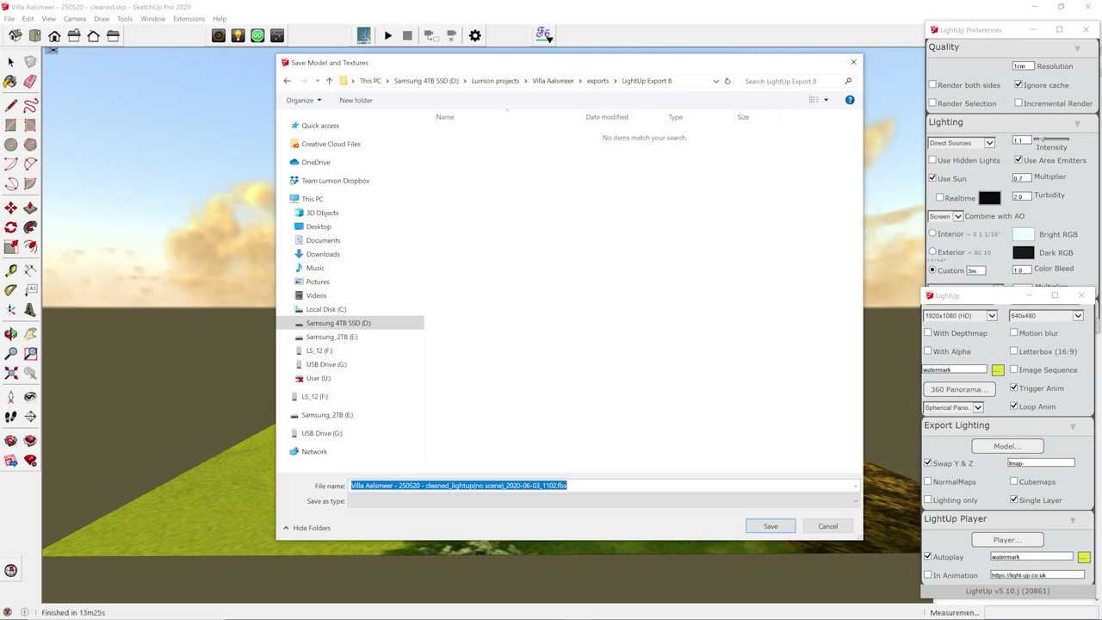
left_click_drag(420, 485, 558, 486)
key("BackSpace")
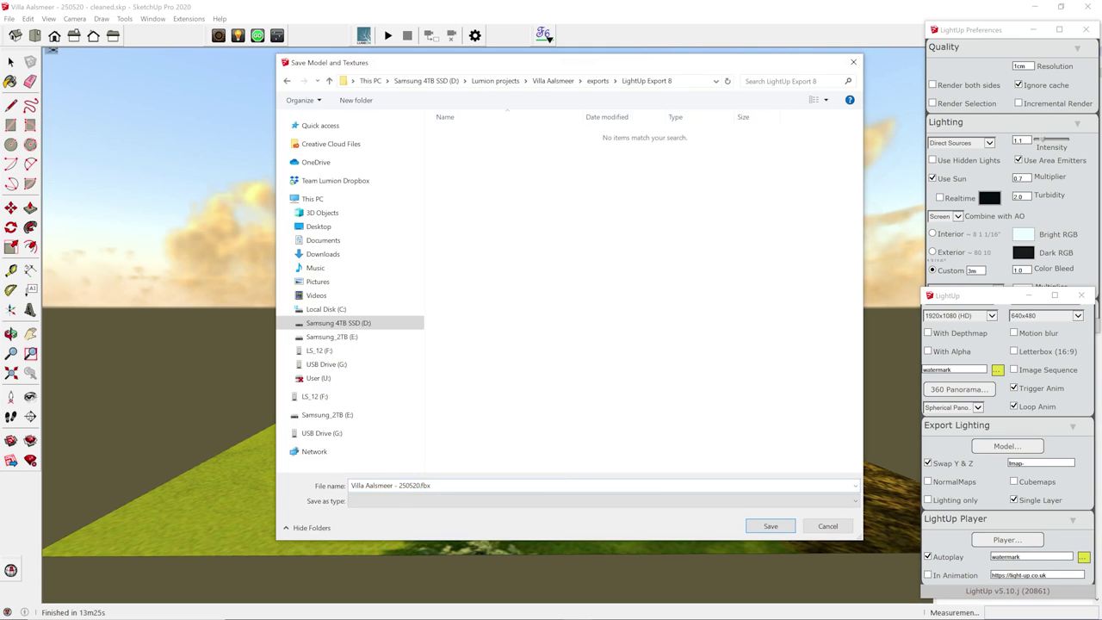
left_click(785, 526)
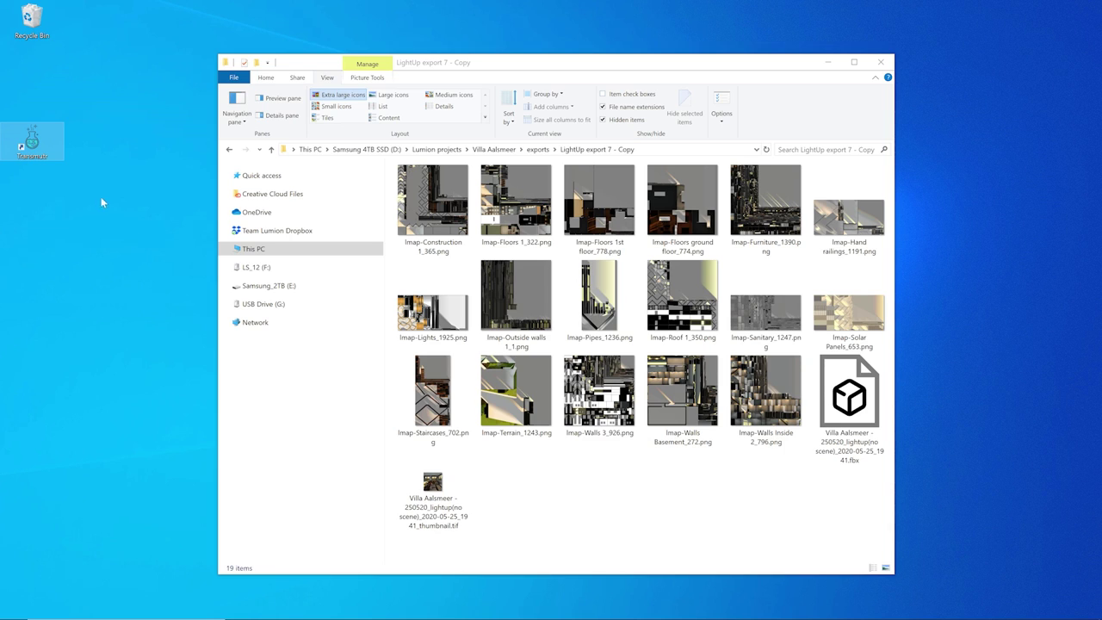
Step: Launch Transmutr and drop the villa's LightUp .fbx export onto it
double_click(32, 142)
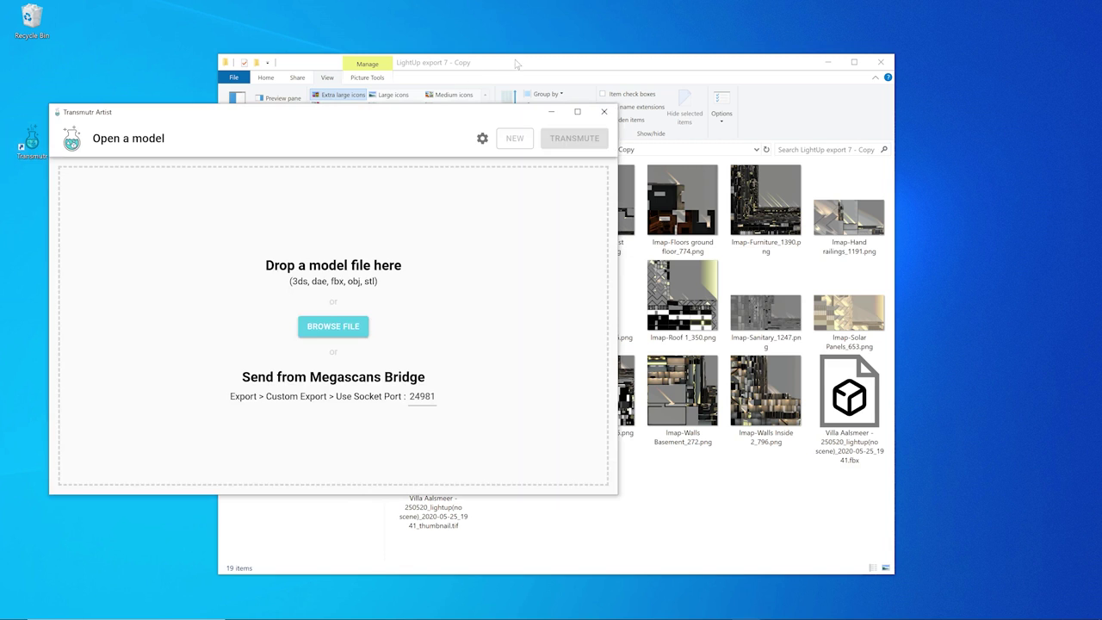
left_click_drag(516, 64, 719, 32)
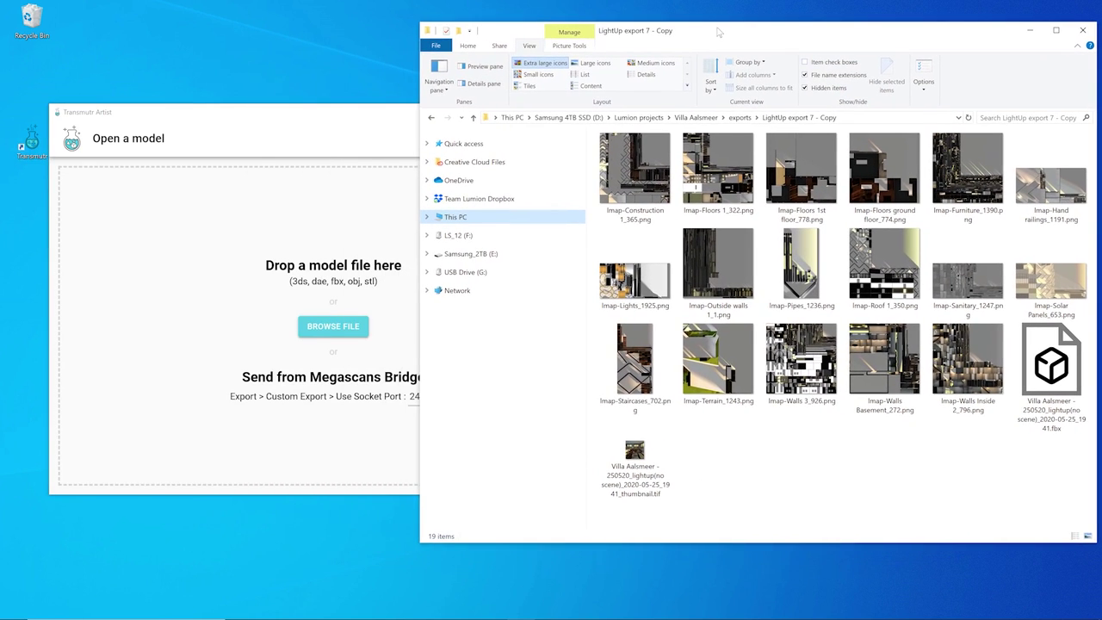
left_click_drag(1050, 366, 291, 379)
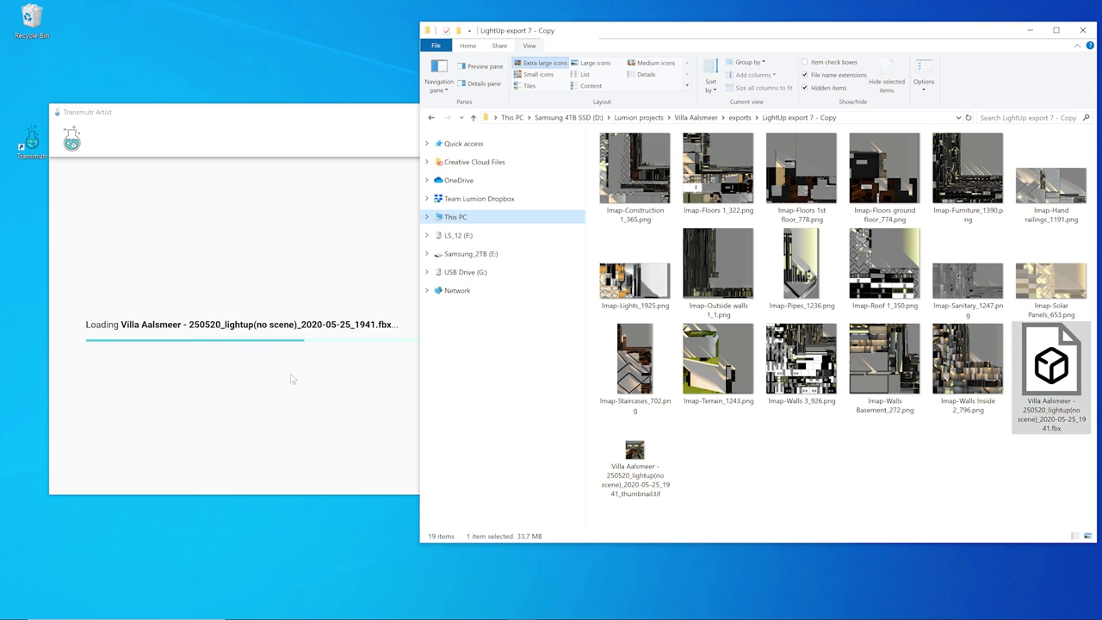
left_click(293, 121)
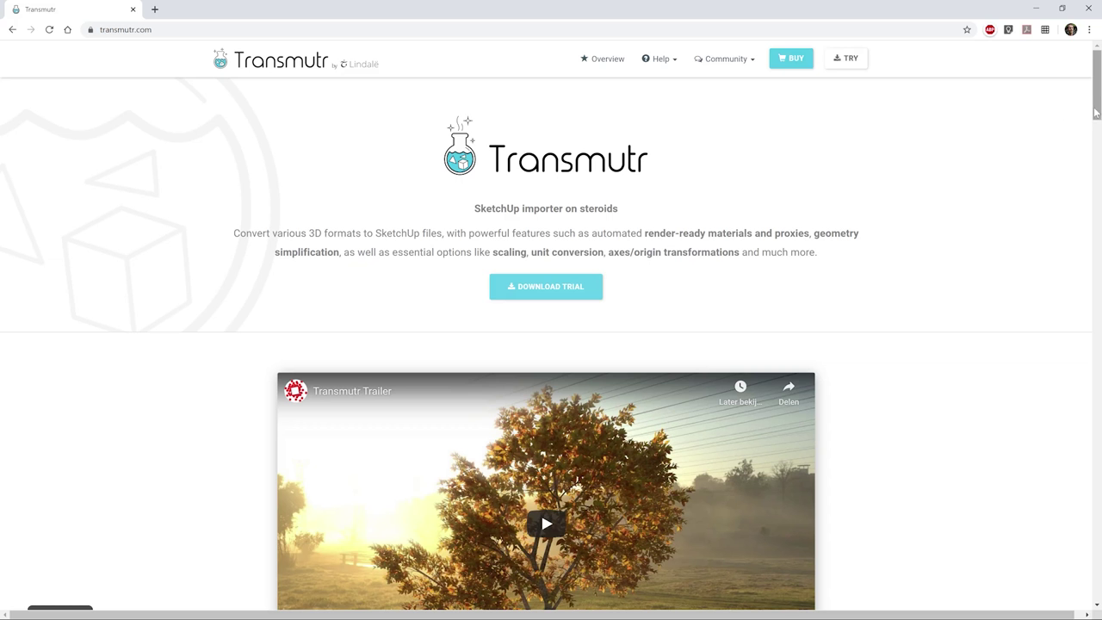
Step: Scroll transmutr.com past the trailer to the Automated proxies section
left_click_drag(1096, 112, 1030, 238)
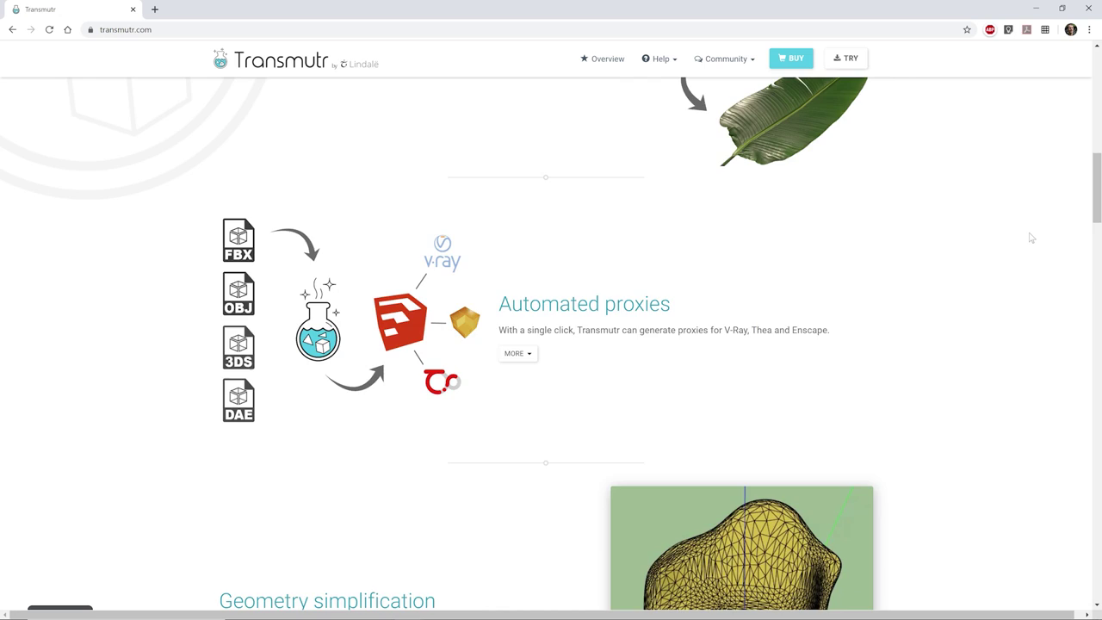
scroll(1058, 322, "down", 5)
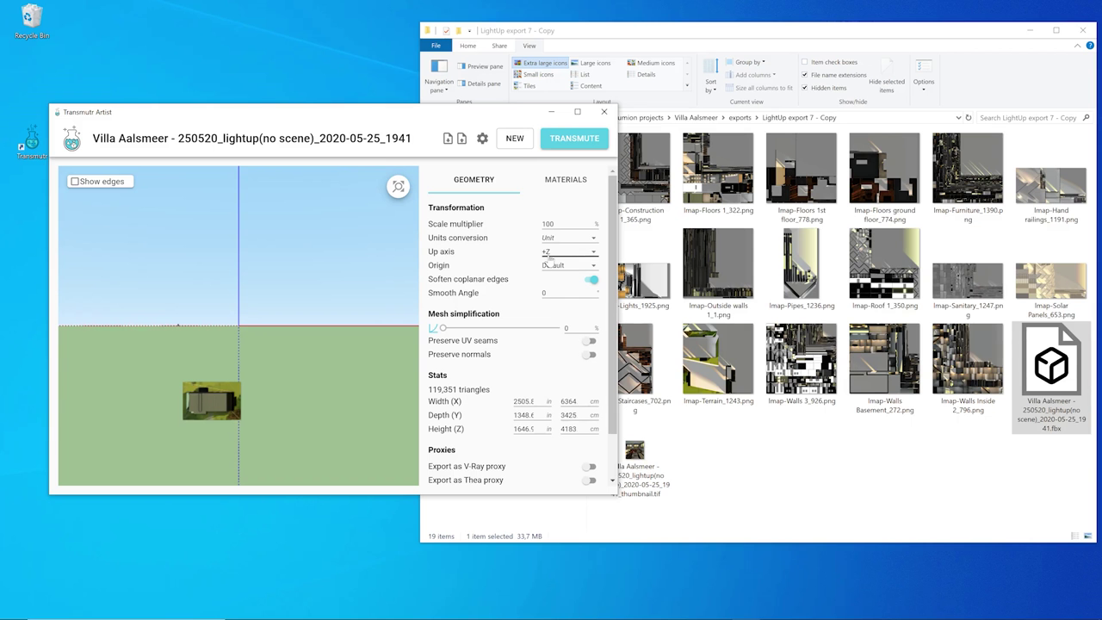
Step: Transmute the villa to SketchUp with +Y up axis and cm units, and save the .skp
left_click(550, 259)
left_click(549, 245)
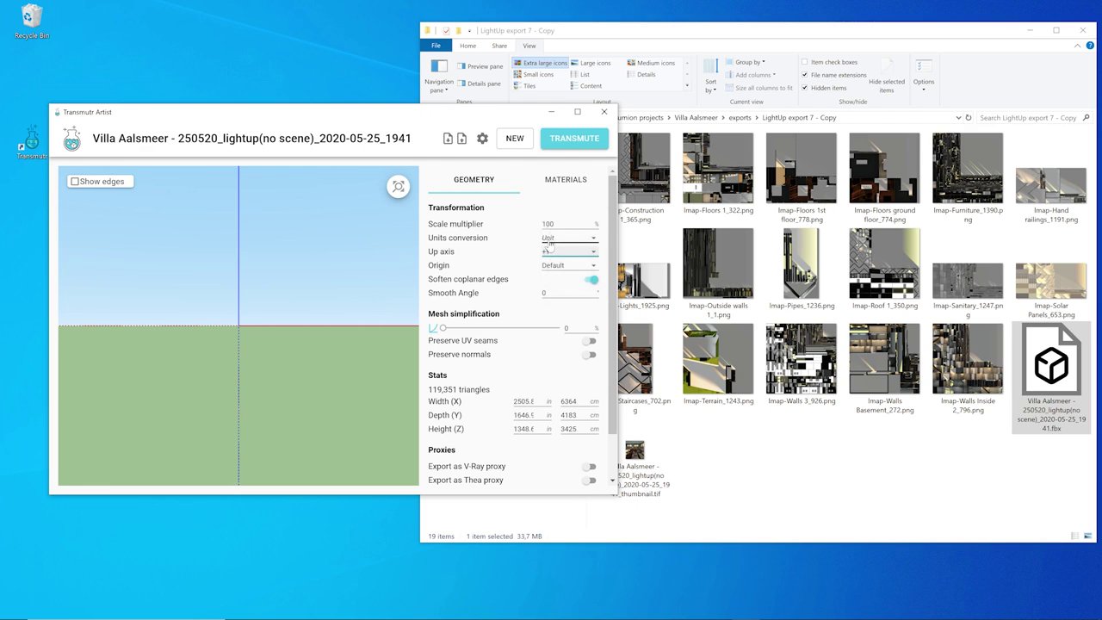
left_click(551, 238)
left_click(551, 289)
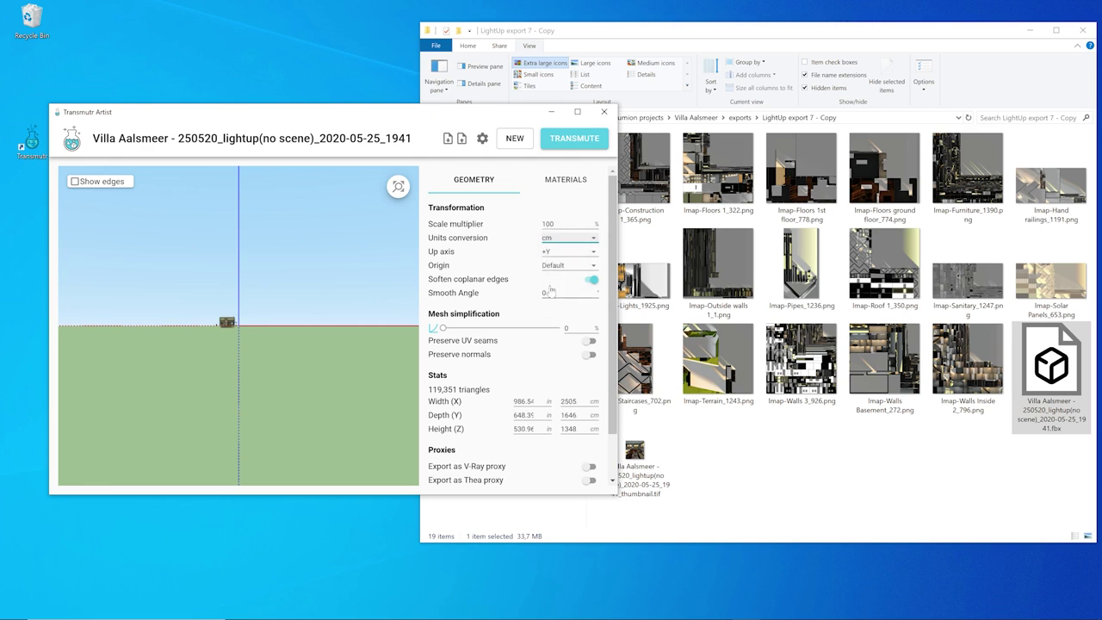
left_click(577, 112)
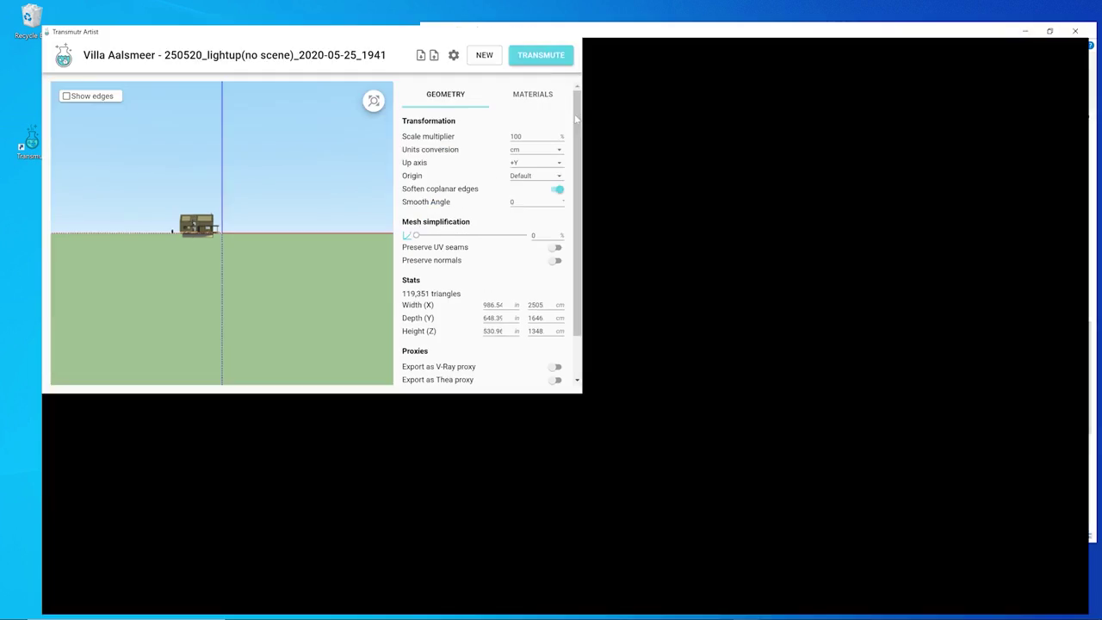
scroll(322, 343, "up", 2)
scroll(216, 277, "up", 5)
left_click_drag(216, 277, 634, 144)
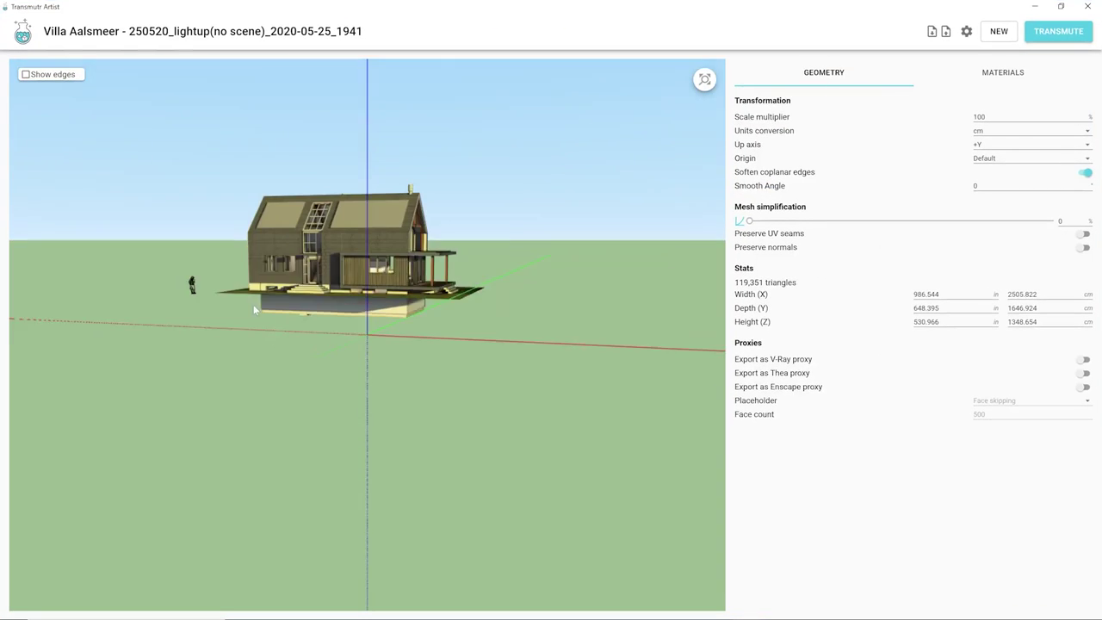
left_click(1058, 31)
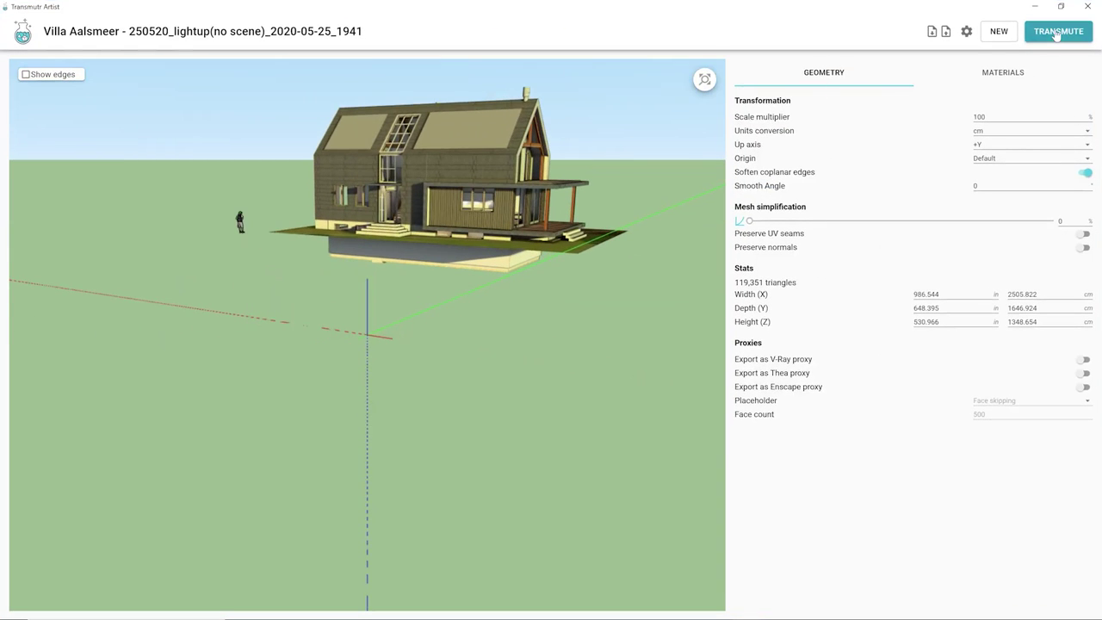
left_click(1001, 589)
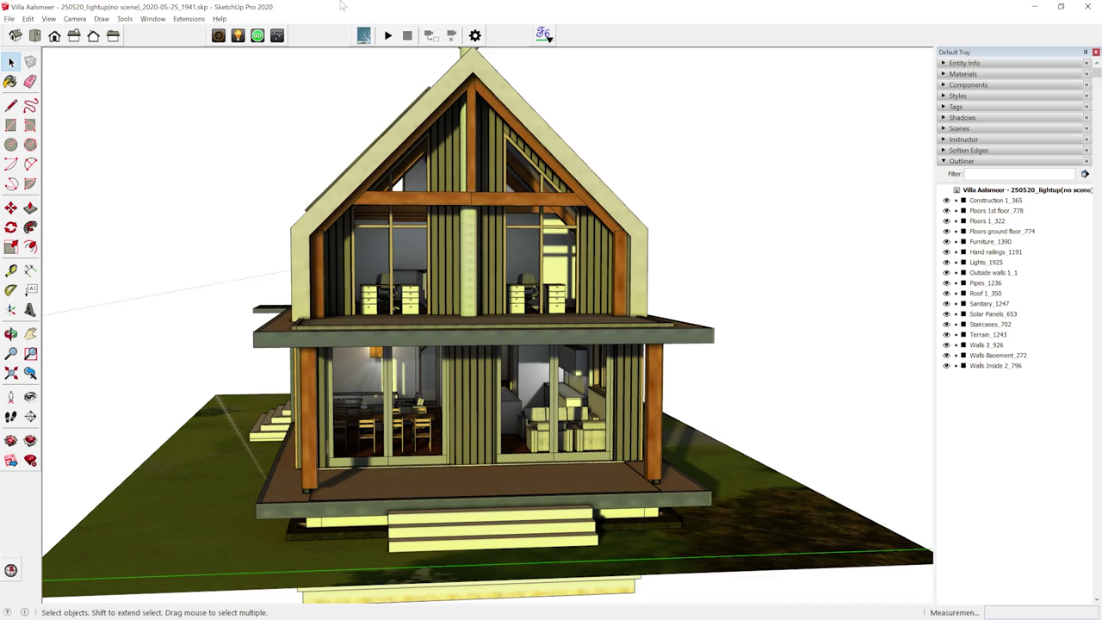
Step: Export the SketchUp model as binary glTF named 'Villa Aalsmeer .glb'
left_click(185, 17)
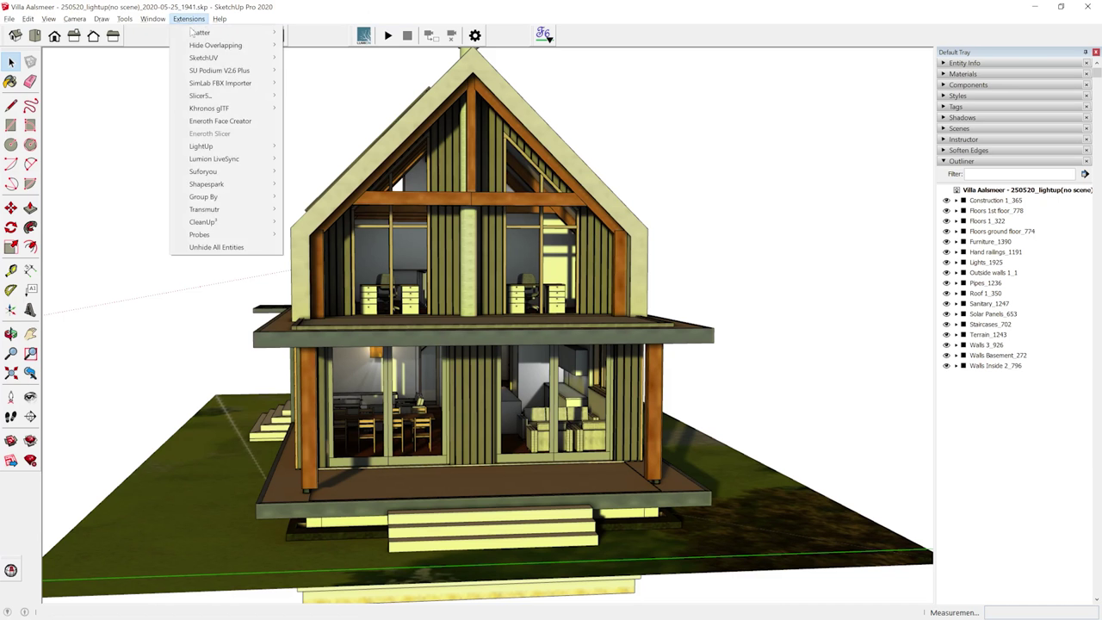
mouse_move(211, 108)
left_click(314, 123)
left_click_drag(383, 490, 515, 490)
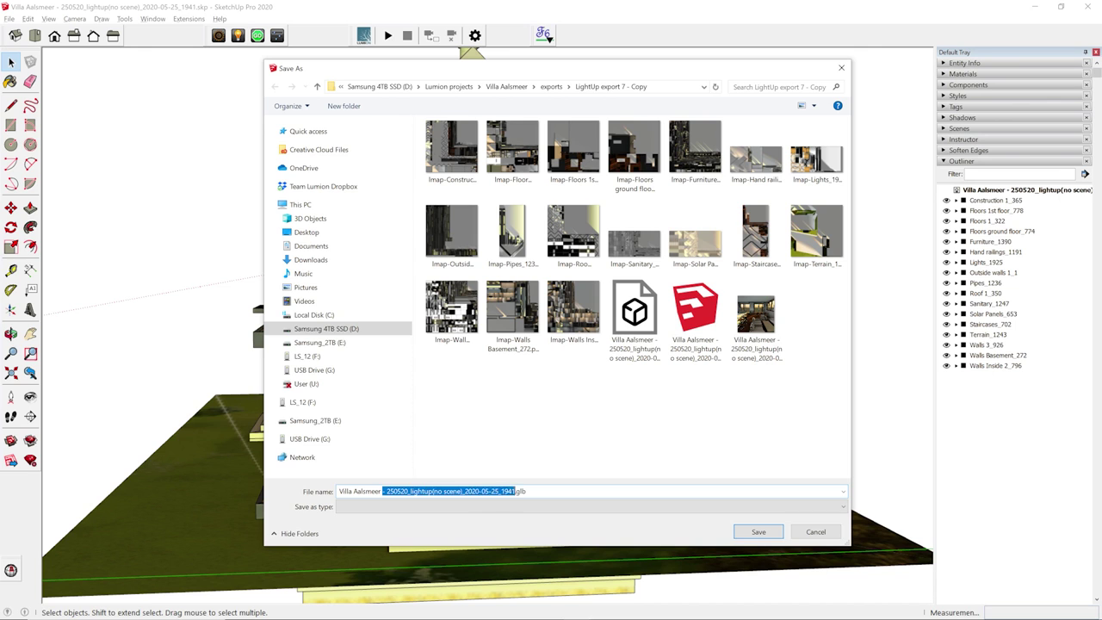
key("BackSpace")
left_click(749, 531)
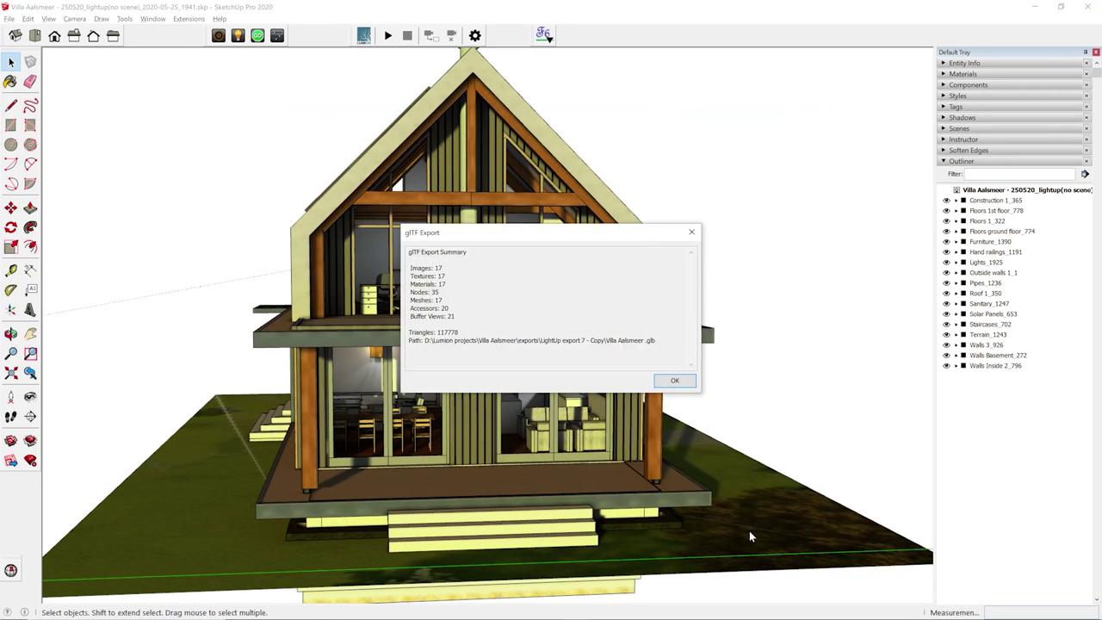
Step: Hide every Outliner group except the three Floors groups and Staircases
left_click(675, 380)
left_click(983, 201)
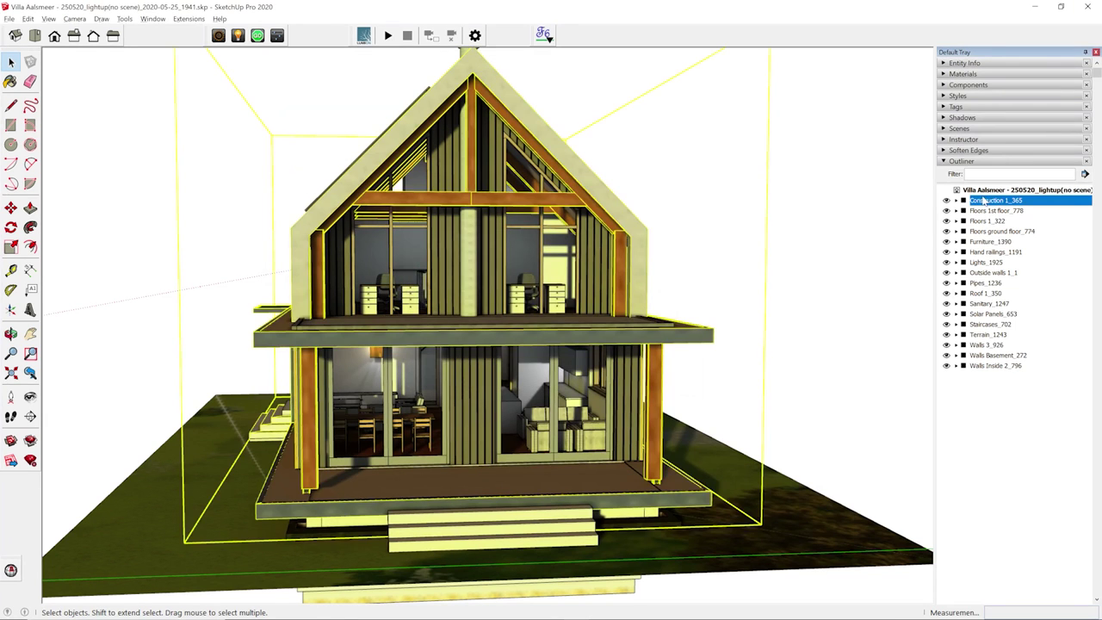
left_click(1002, 366, "shift")
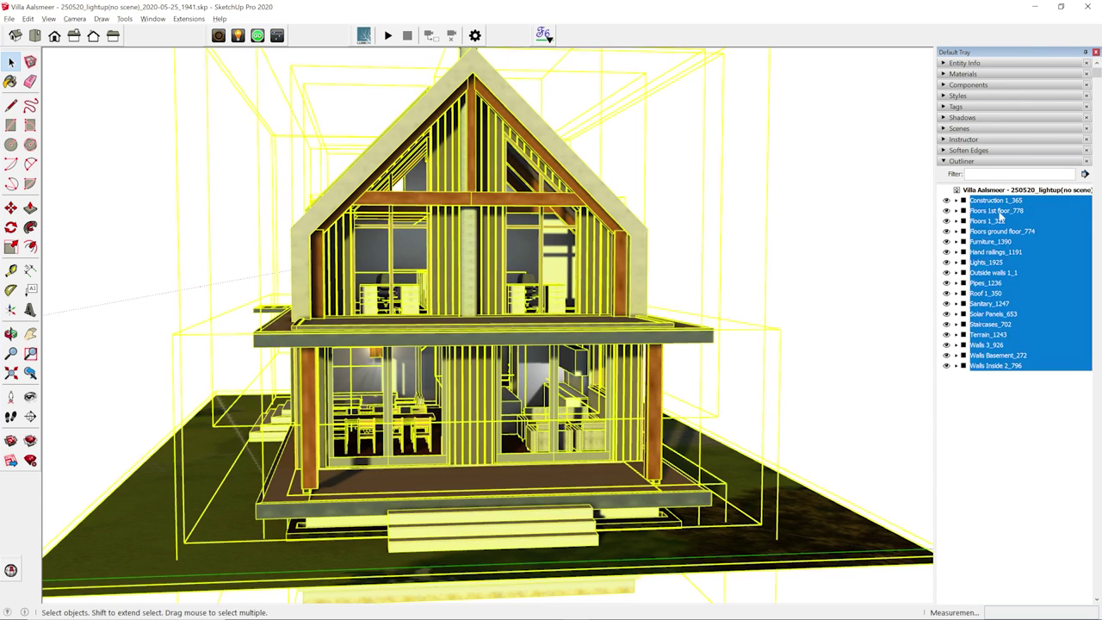
left_click(997, 210, "ctrl")
left_click(995, 221, "ctrl")
left_click(998, 231, "ctrl")
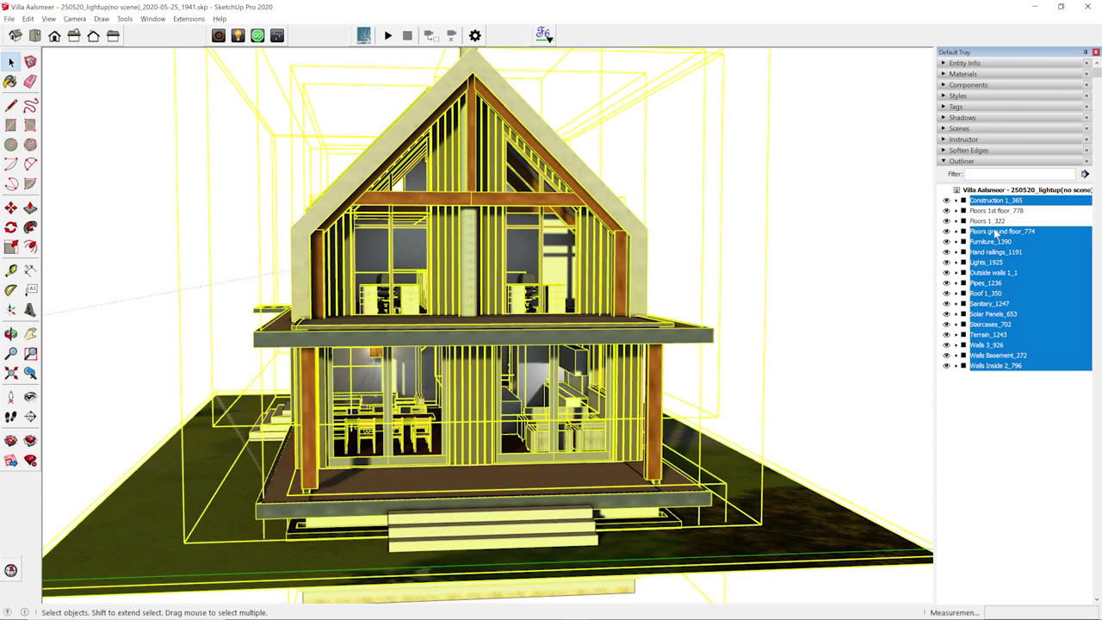
left_click(991, 325, "ctrl")
right_click(993, 319)
left_click(995, 316)
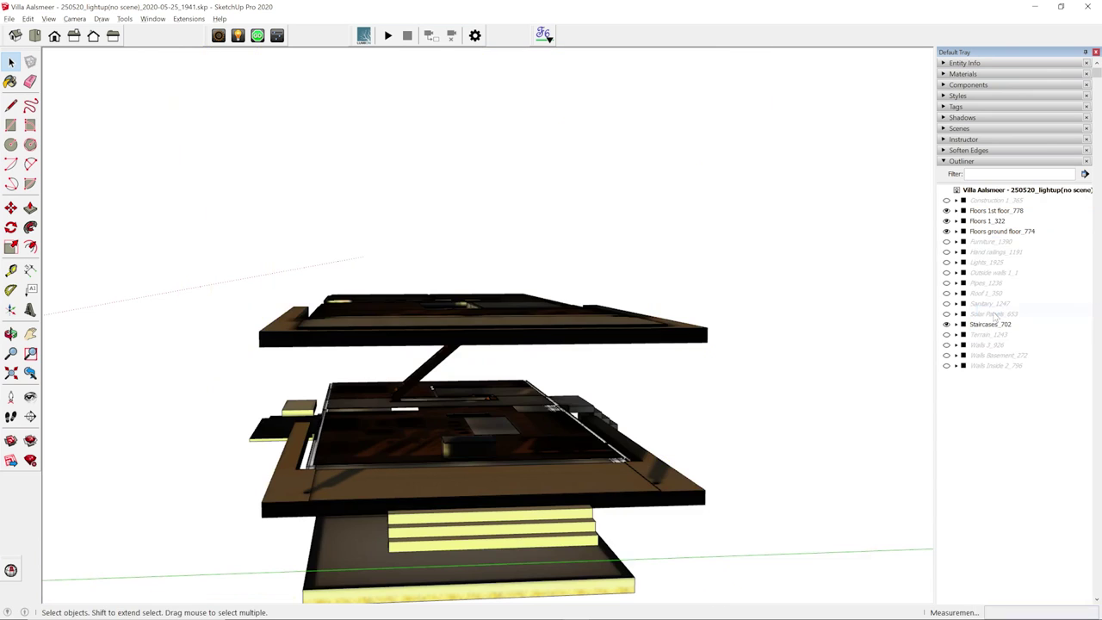
Step: Export the visible floors and stairs as binary glTF, trimming the suggested file name
left_click(189, 18)
mouse_move(208, 107)
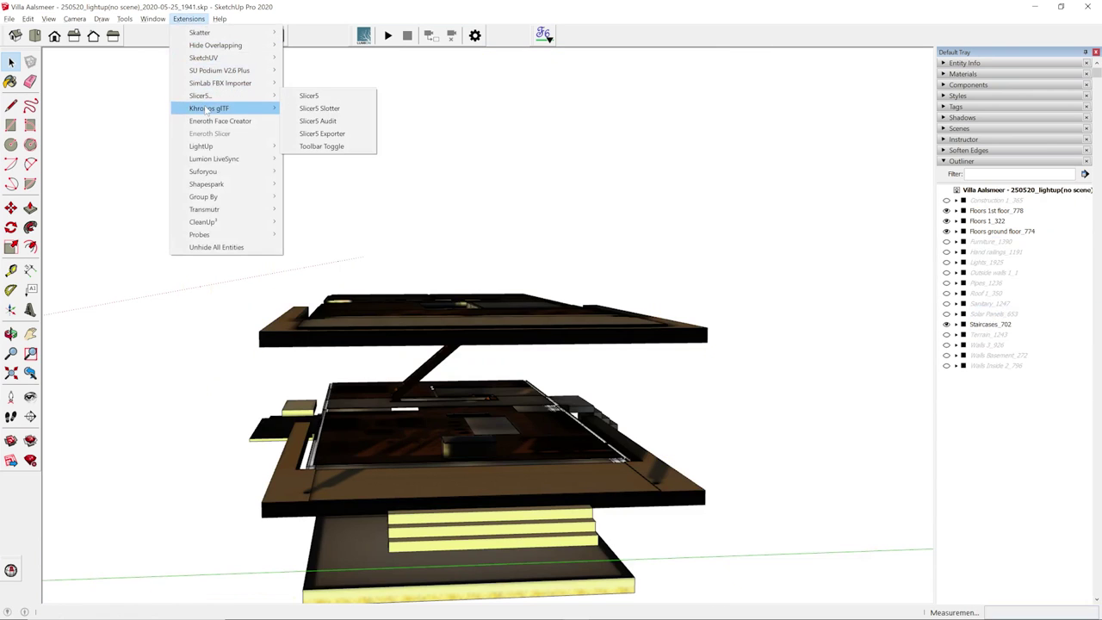
left_click(321, 122)
left_click(380, 491)
left_click_drag(380, 490, 515, 490)
key("BackSpace")
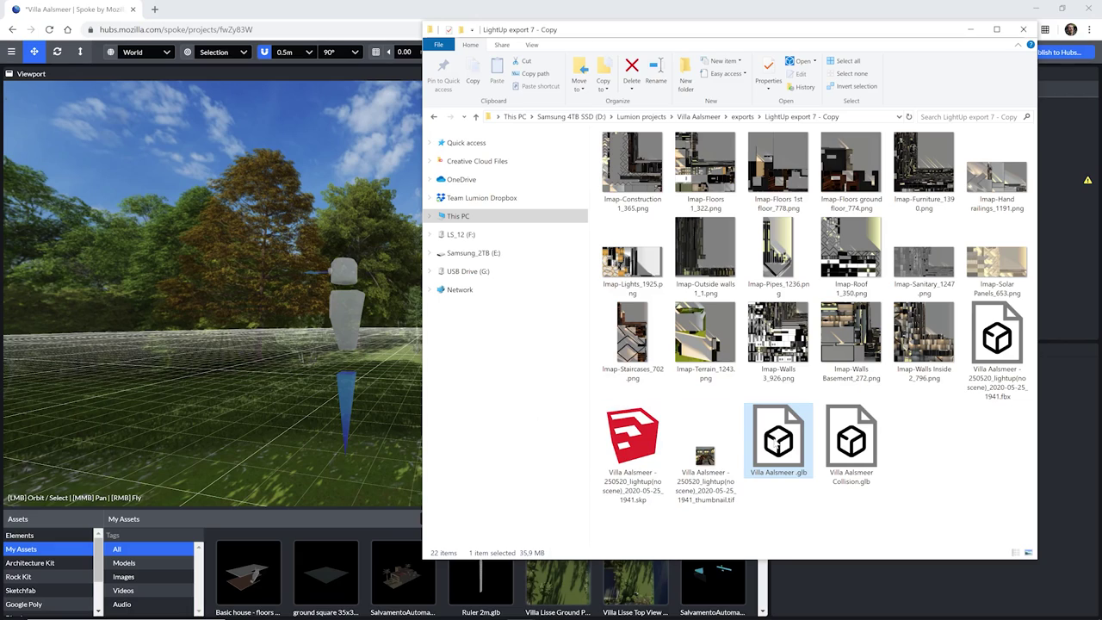
Step: Add Villa Aalsmeer.glb to the scene at position 4, 0, 32
left_click_drag(778, 441, 395, 397)
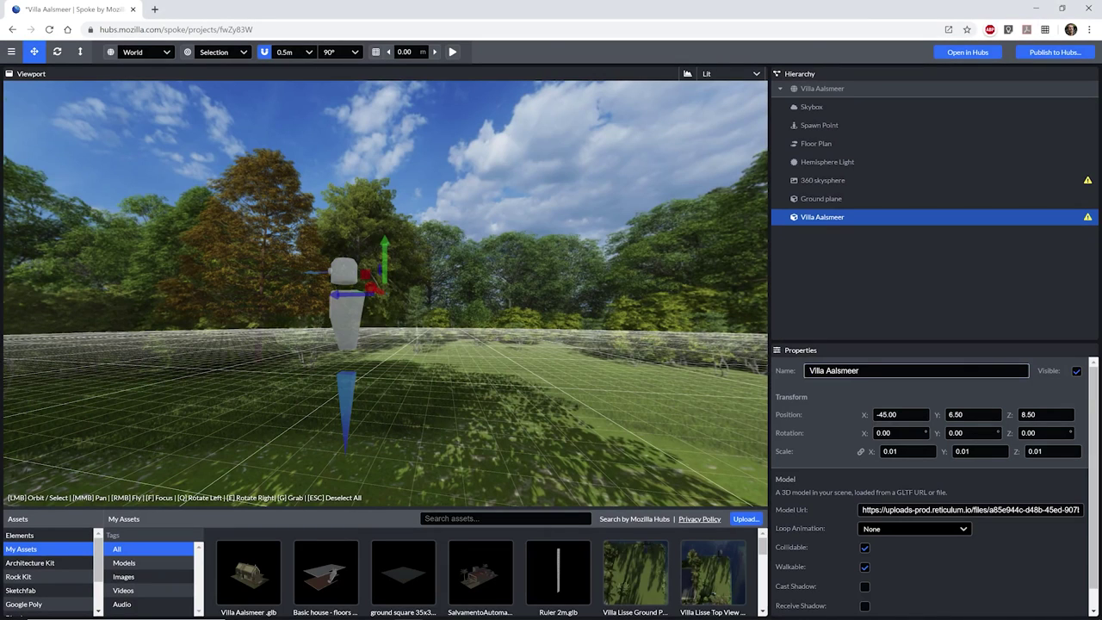
left_click(899, 414)
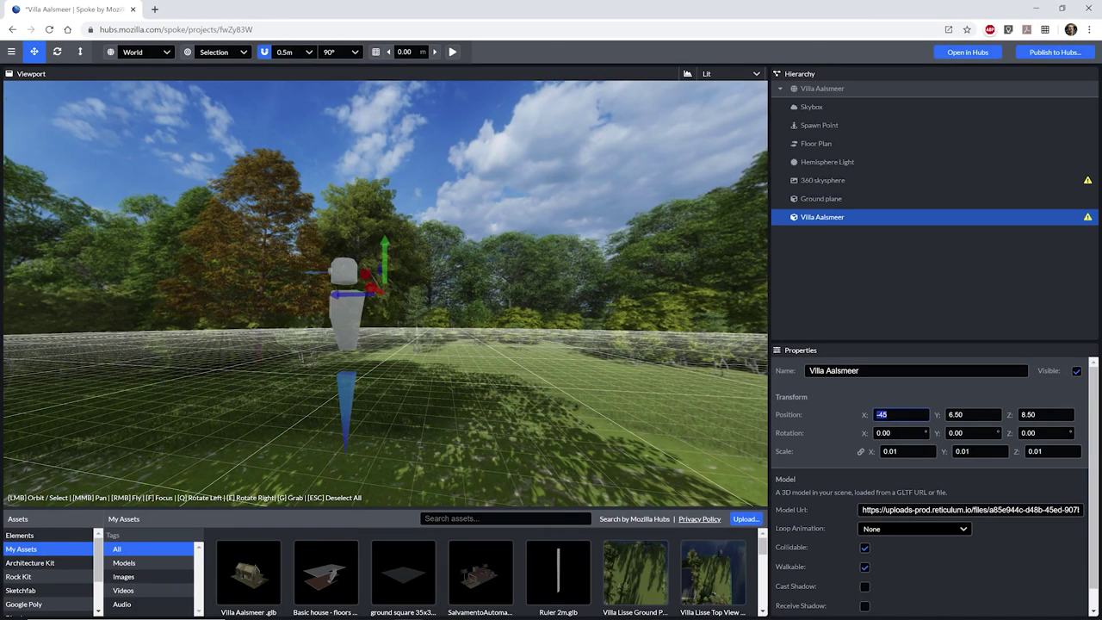
type("4")
key("Tab")
type("0")
key("Return")
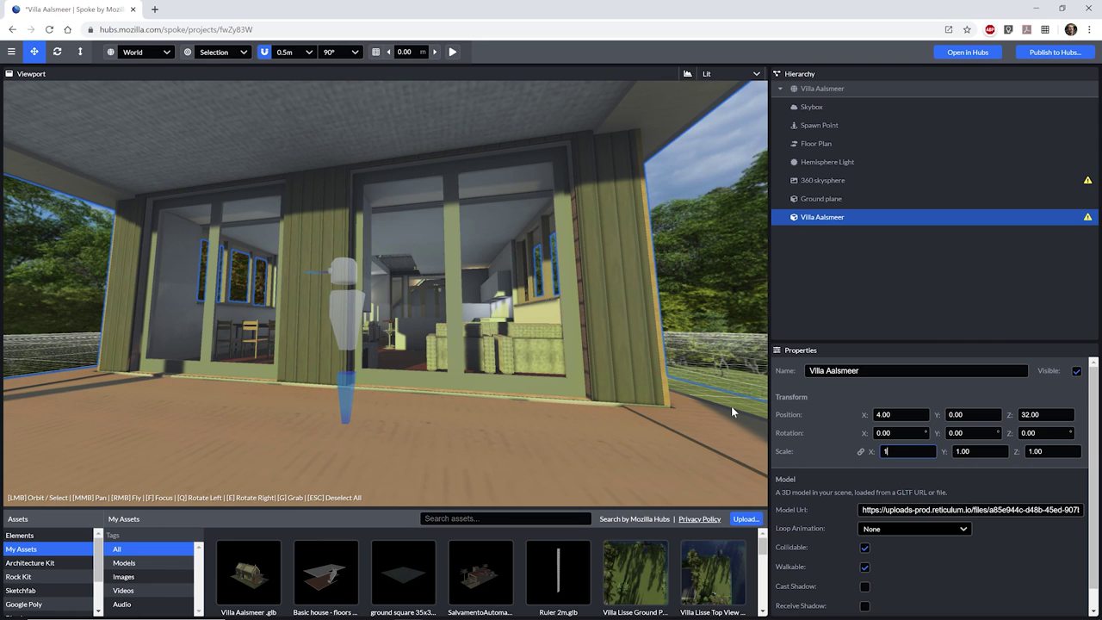
Step: Import Villa Aalsmeer Collision.glb as 'Collision Model' at position 4, 0, 32, scale 1
key("alt+Tab")
left_click(849, 451)
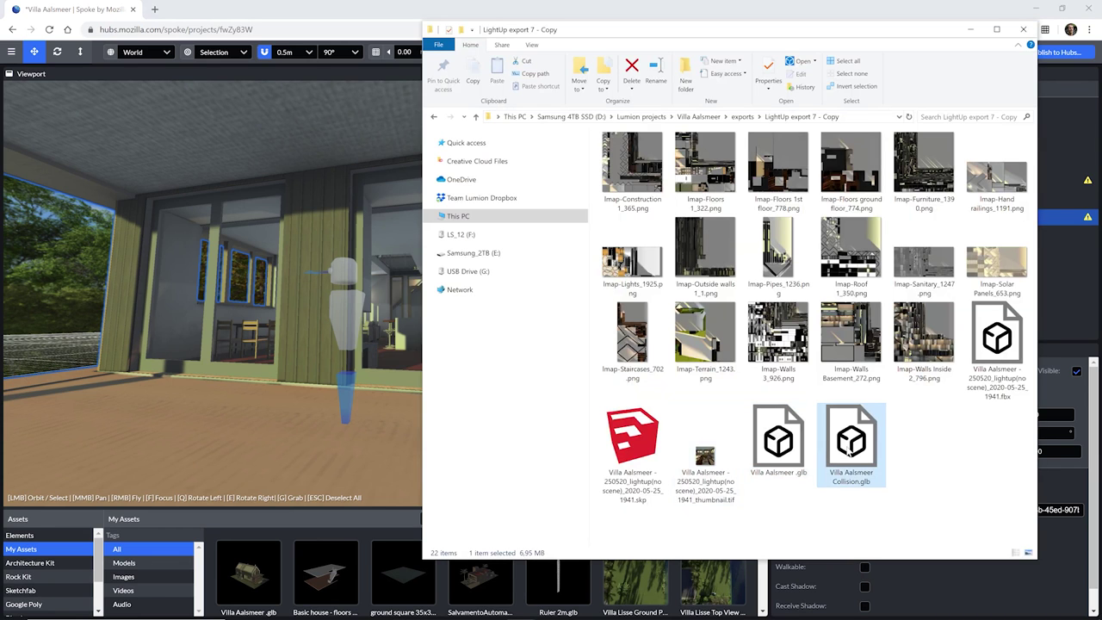
left_click_drag(849, 452, 412, 422)
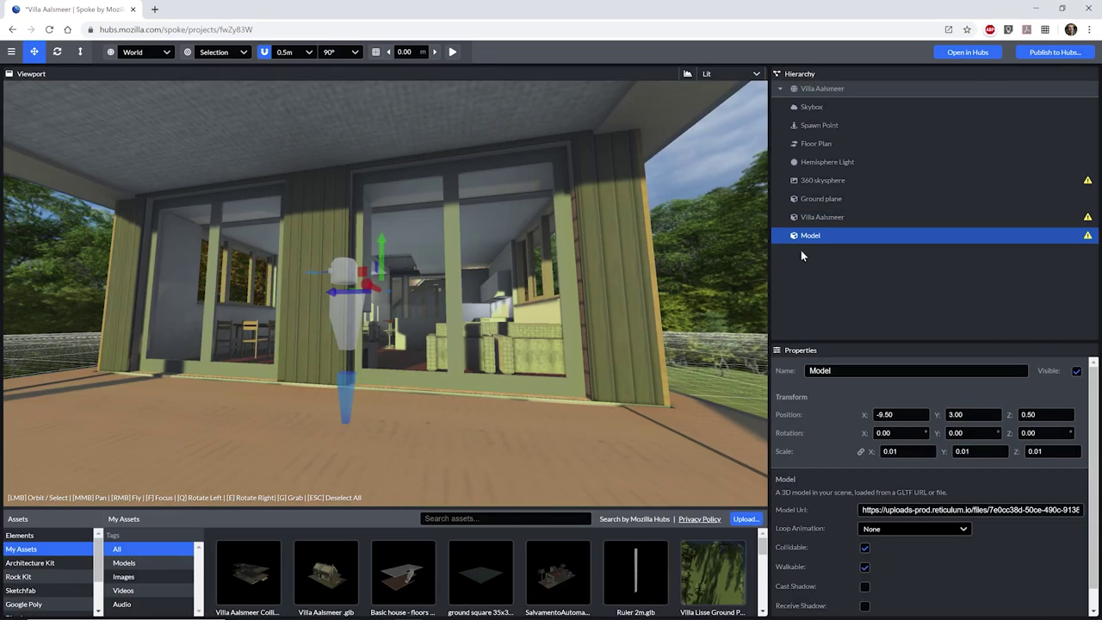
double_click(819, 370)
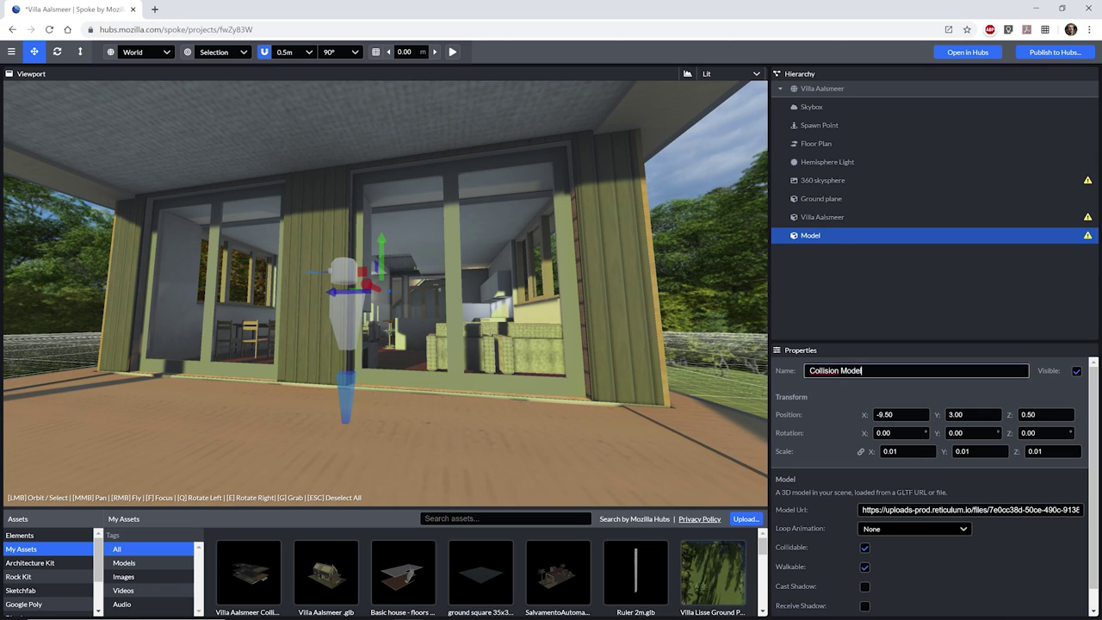
left_click(883, 414)
type("4")
key("Tab")
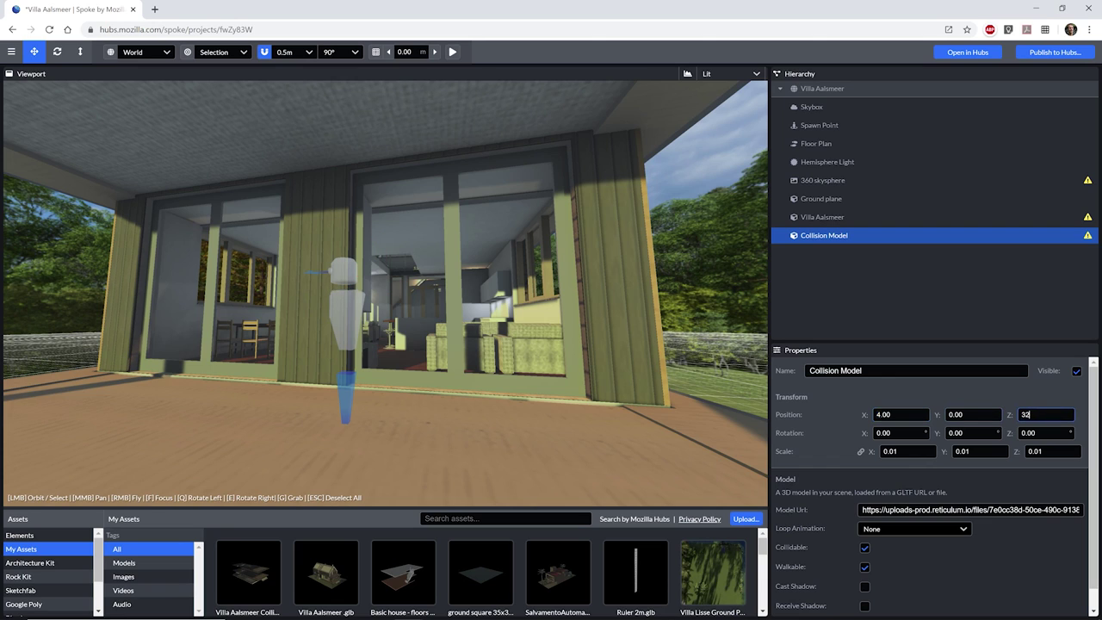
type("1")
Step: Hide the Collision Model while keeping the villa model visible
left_click(893, 217)
left_click(1076, 371)
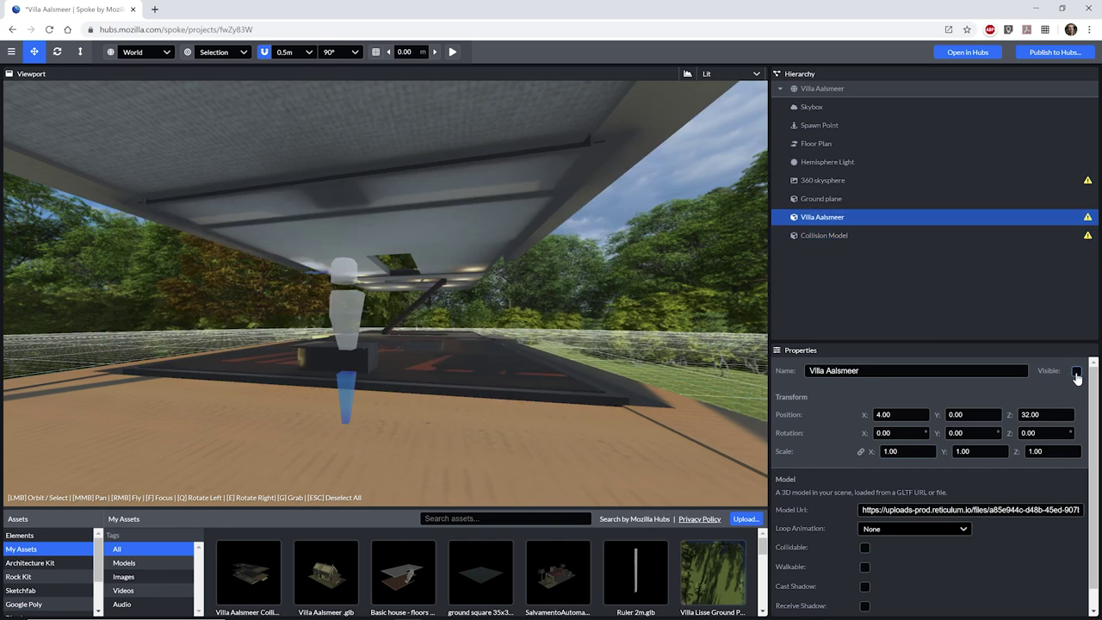
left_click(827, 234)
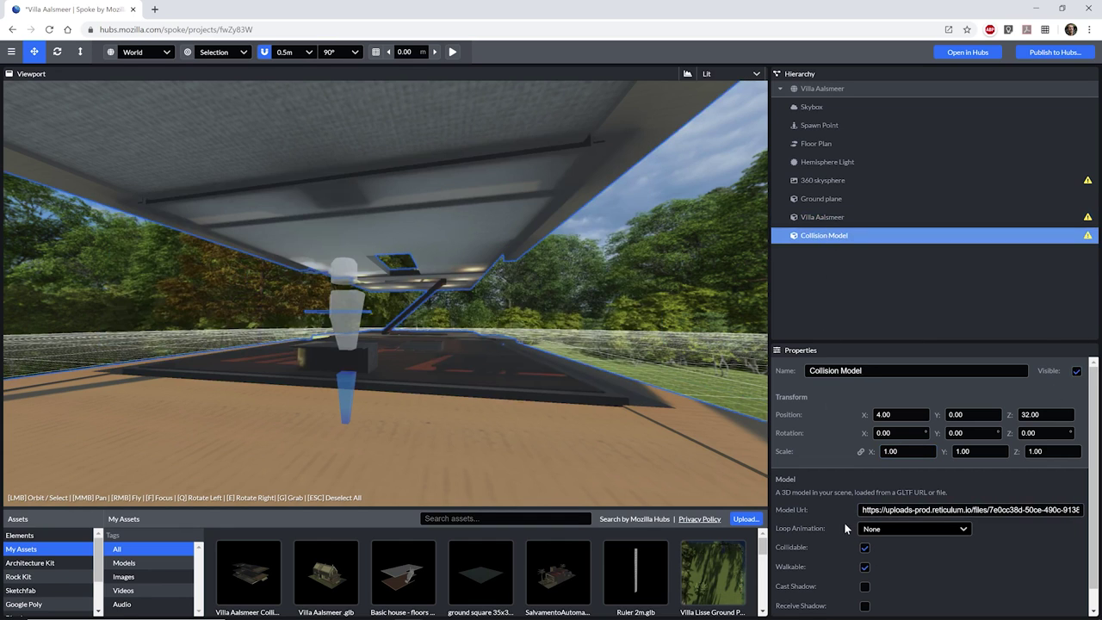
left_click(1076, 371)
left_click(845, 221)
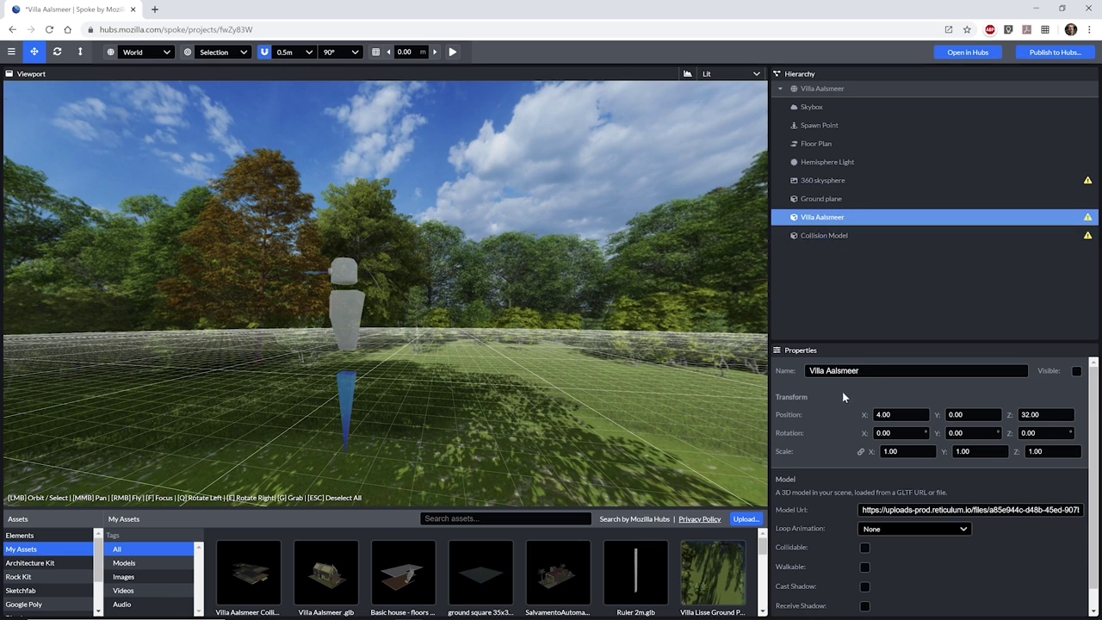
left_click(1076, 372)
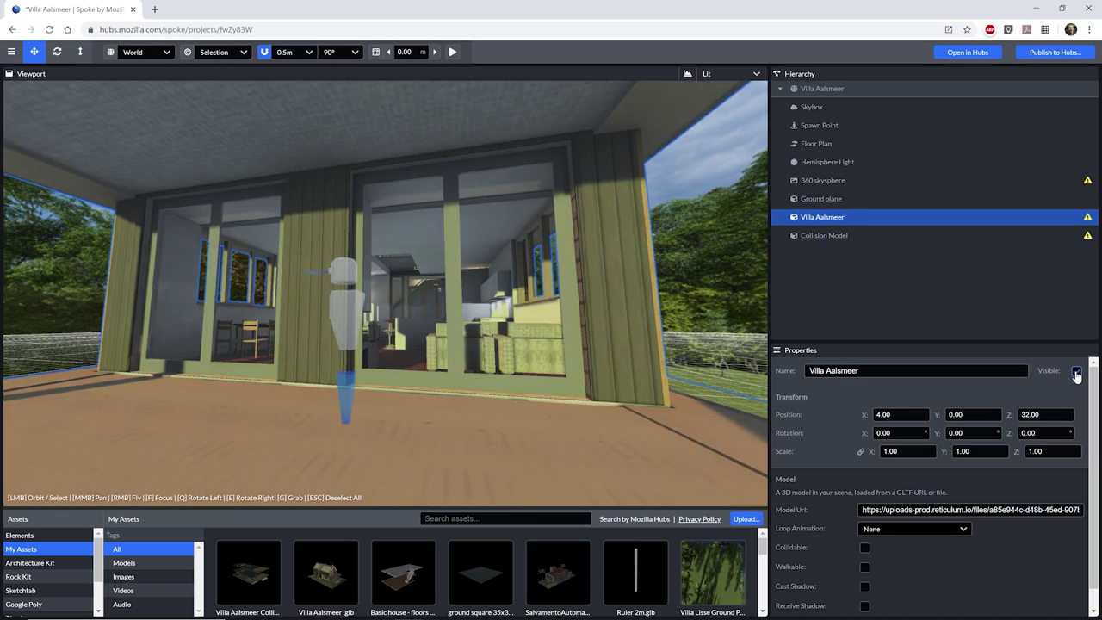
Step: Place two 2 m rulers at the house
left_click(816, 143)
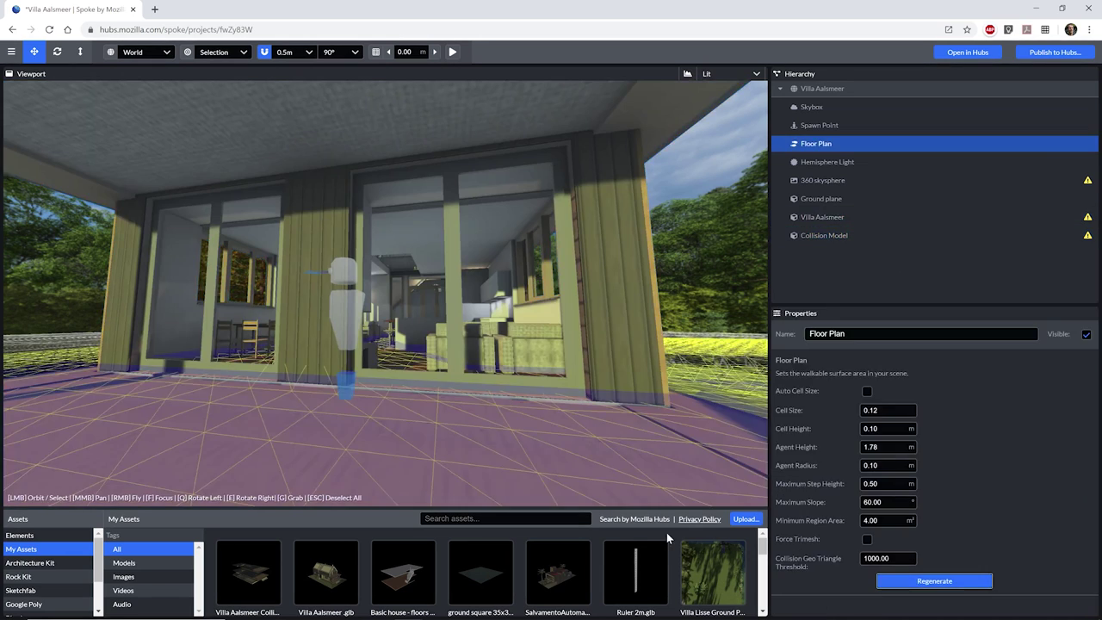
left_click_drag(644, 570, 572, 471)
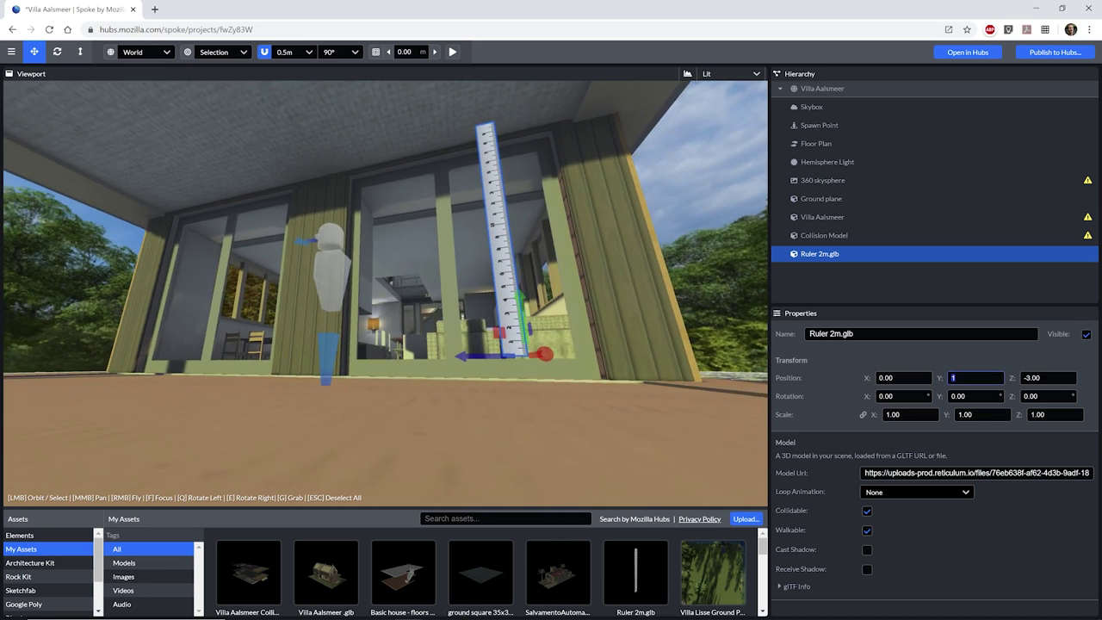
left_click(419, 403)
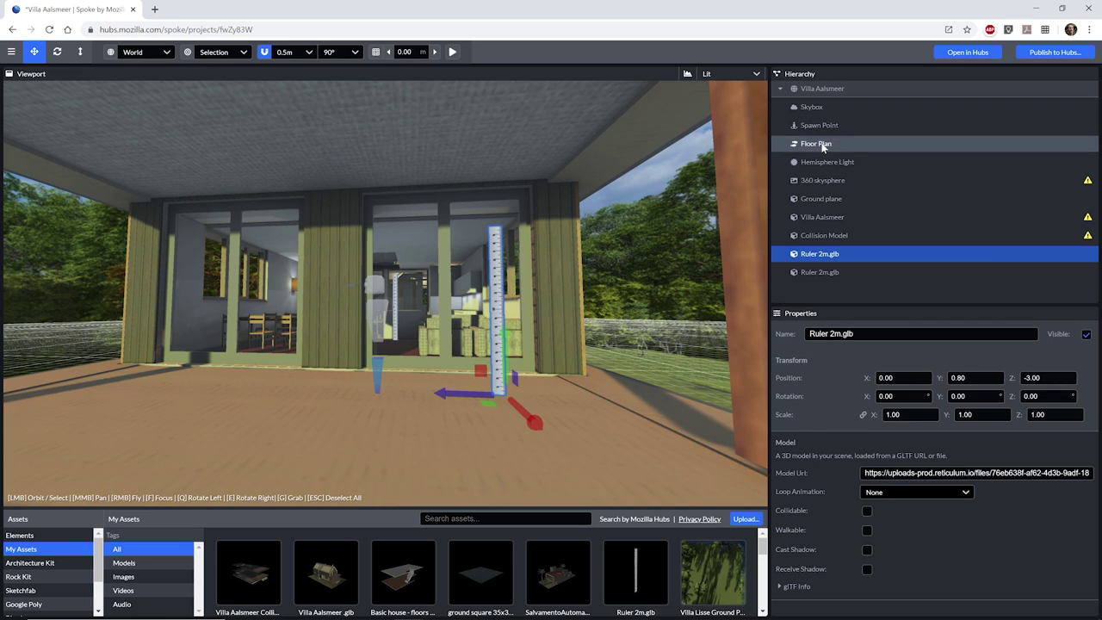
Step: Regenerate the walkable Floor Plan, then save and publish the scene as a Hubs room
left_click(822, 145)
left_click(932, 581)
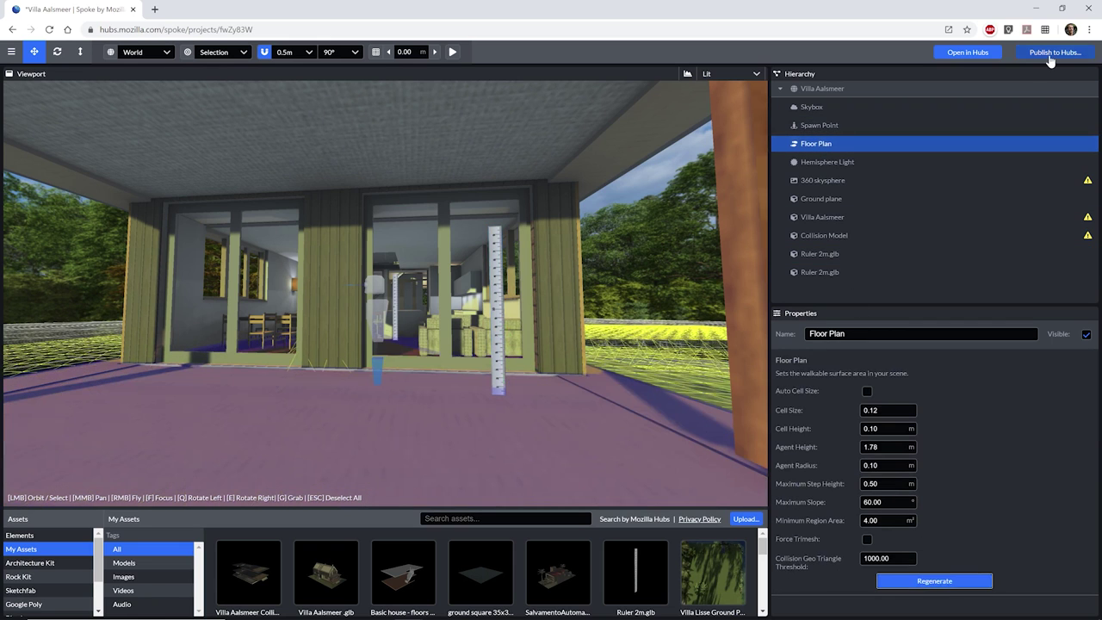
left_click(1050, 53)
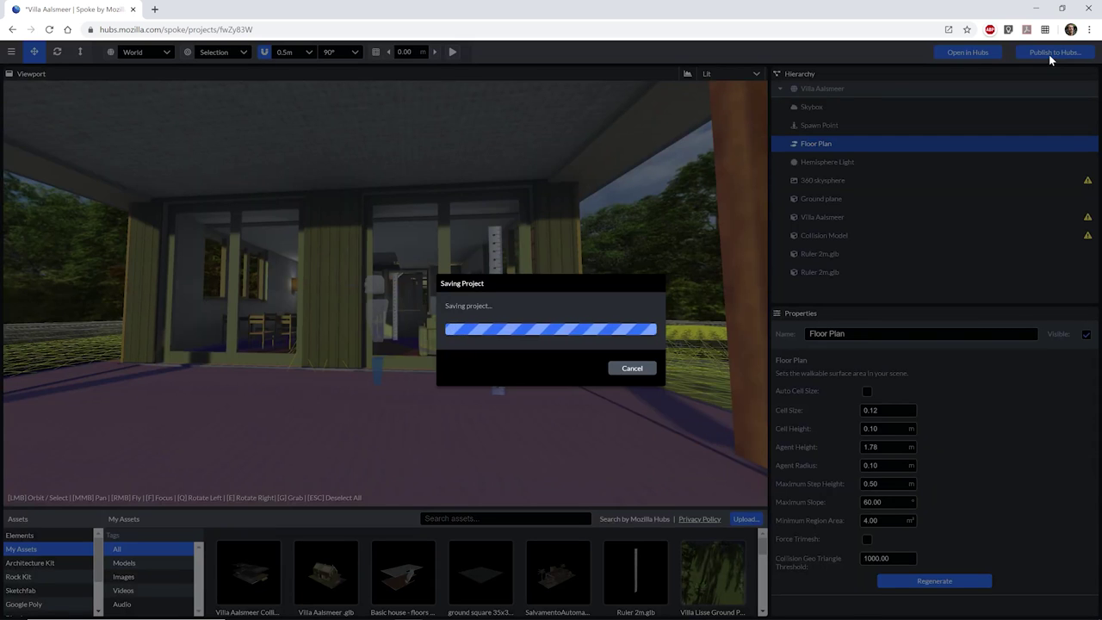
left_click(697, 424)
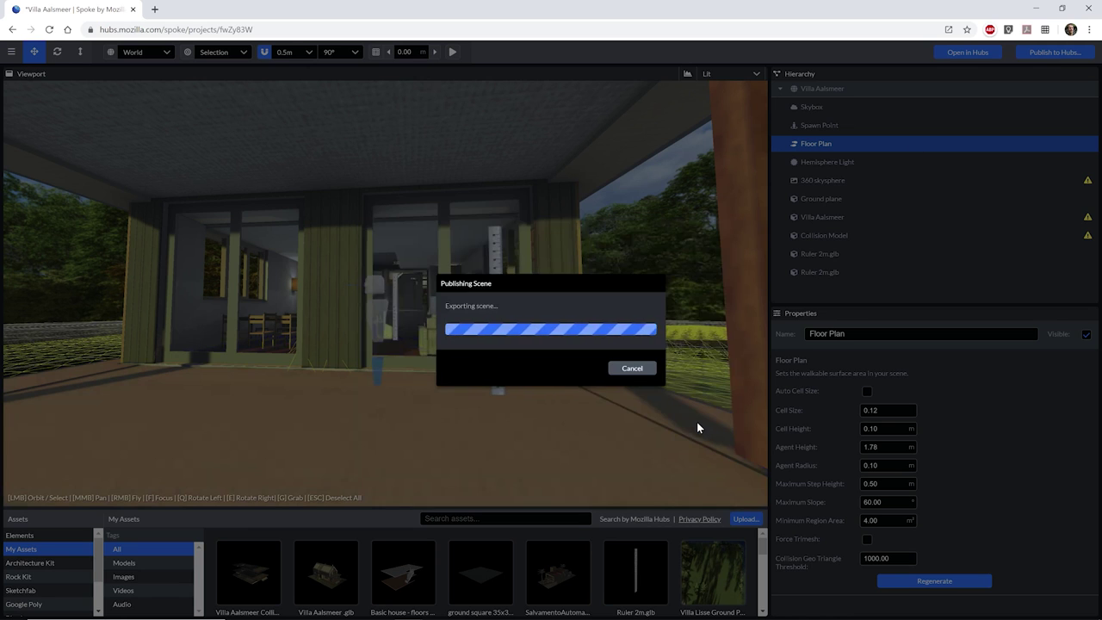
left_click(703, 493)
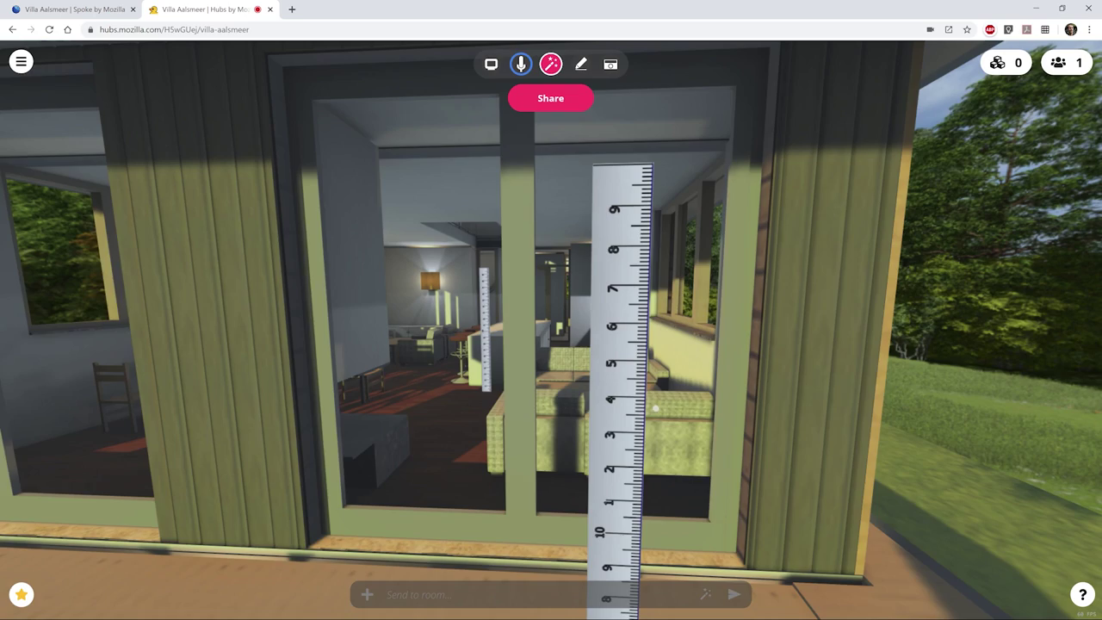
Step: Walk into the villa room, show its share link and code, and begin entering the code on the headset
key("w")
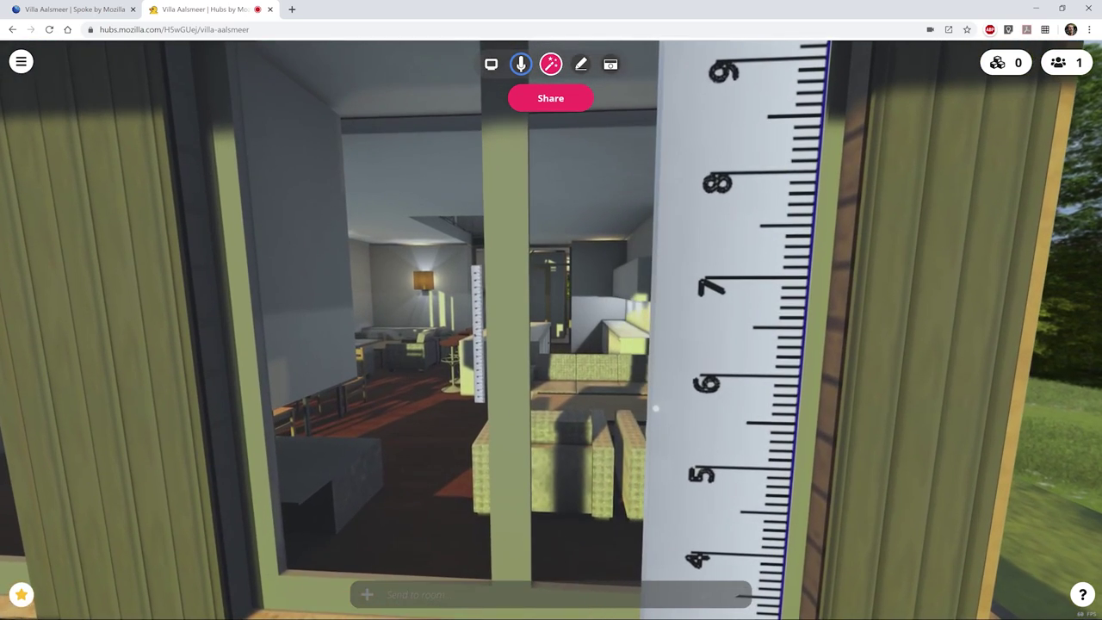
left_click_drag(646, 409, 497, 377)
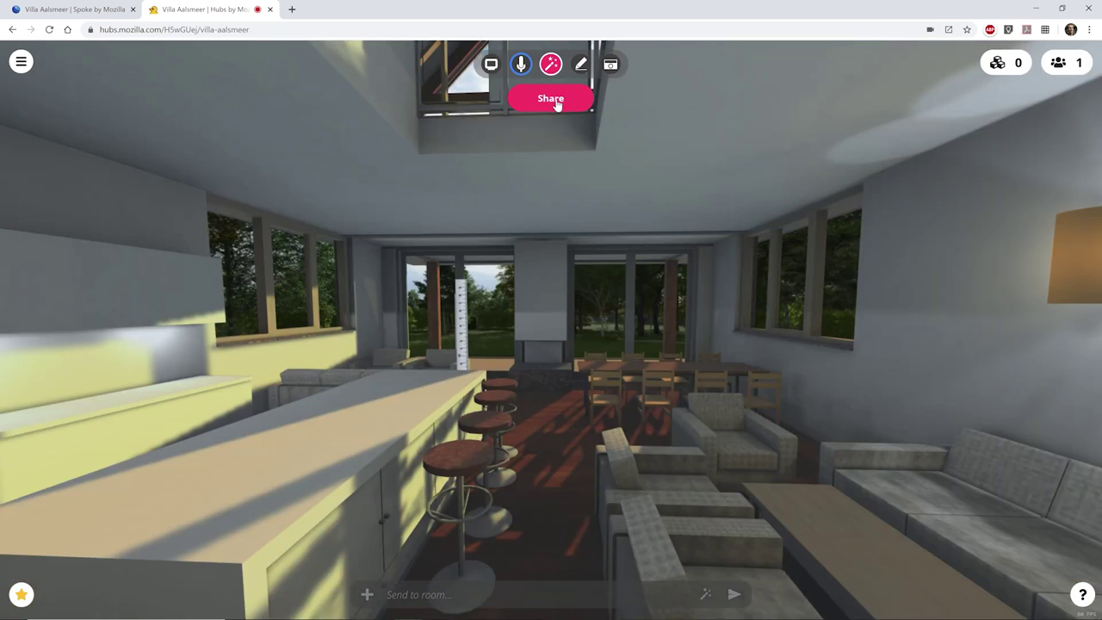
left_click(554, 100)
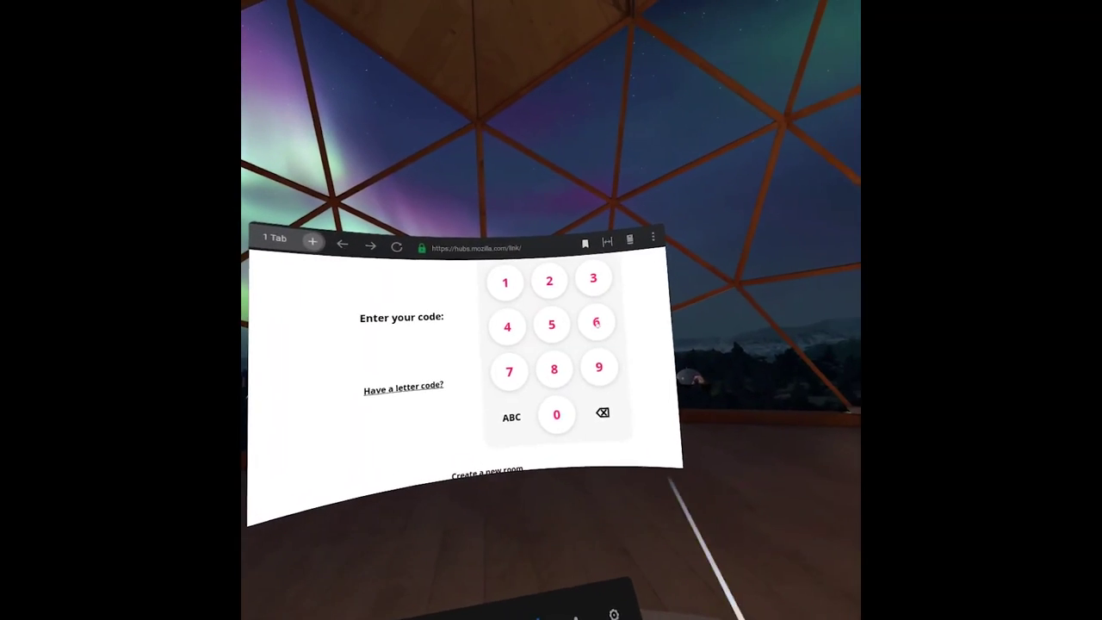
left_click(568, 334)
left_click(522, 290)
Step: Finish entering the six-digit code on the Quest and enter the Villa Aalsmeer room
left_click(613, 373)
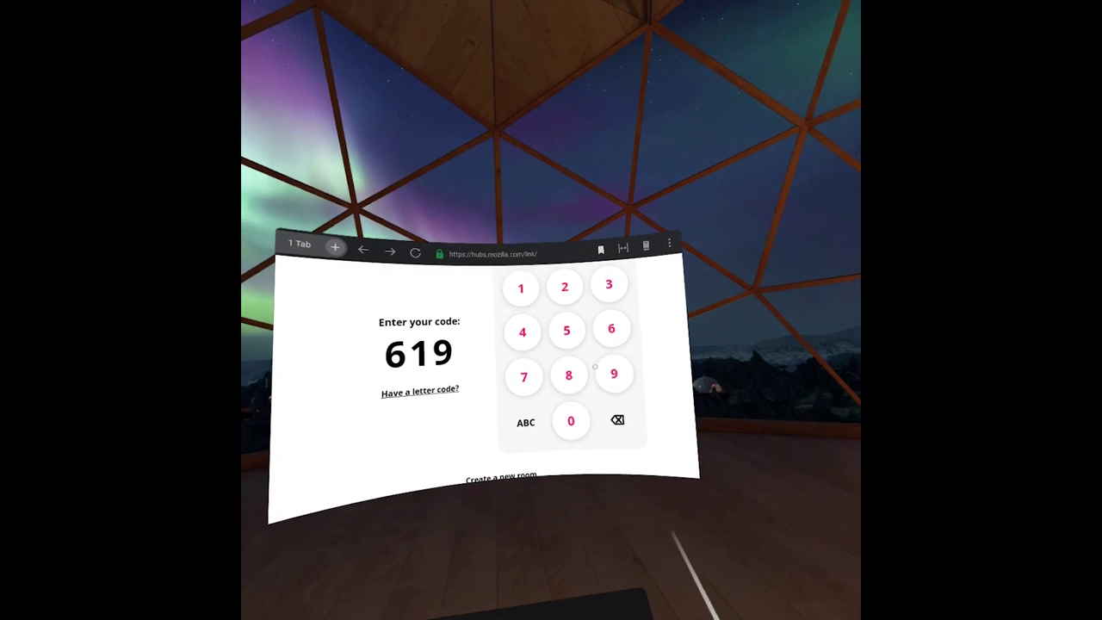
left_click(520, 289)
left_click(571, 421)
left_click(571, 421)
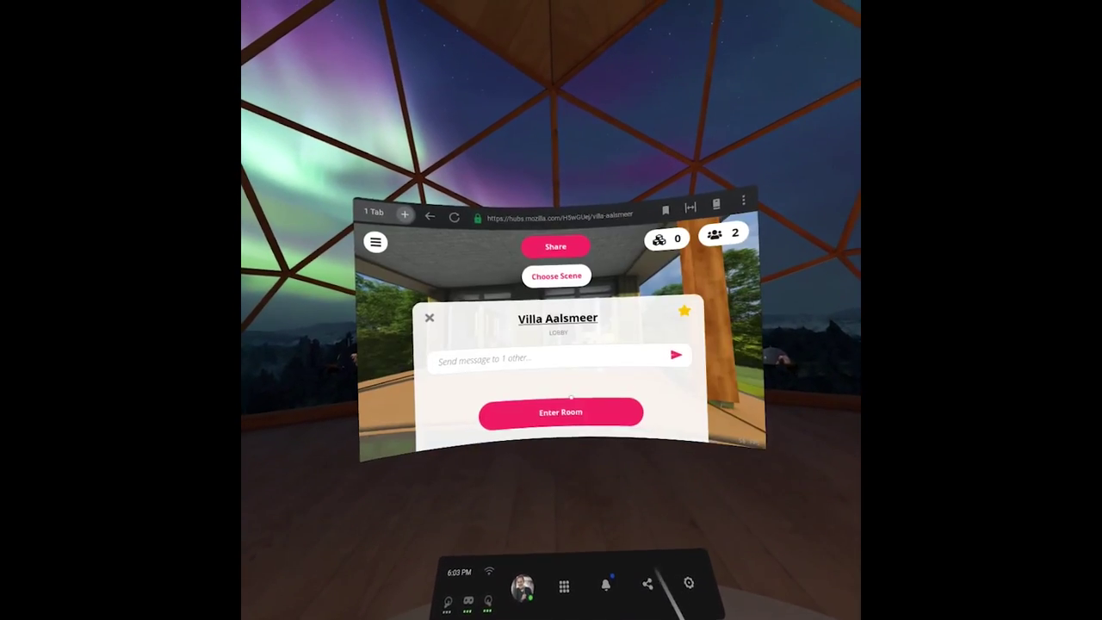
left_click(561, 412)
left_click(563, 411)
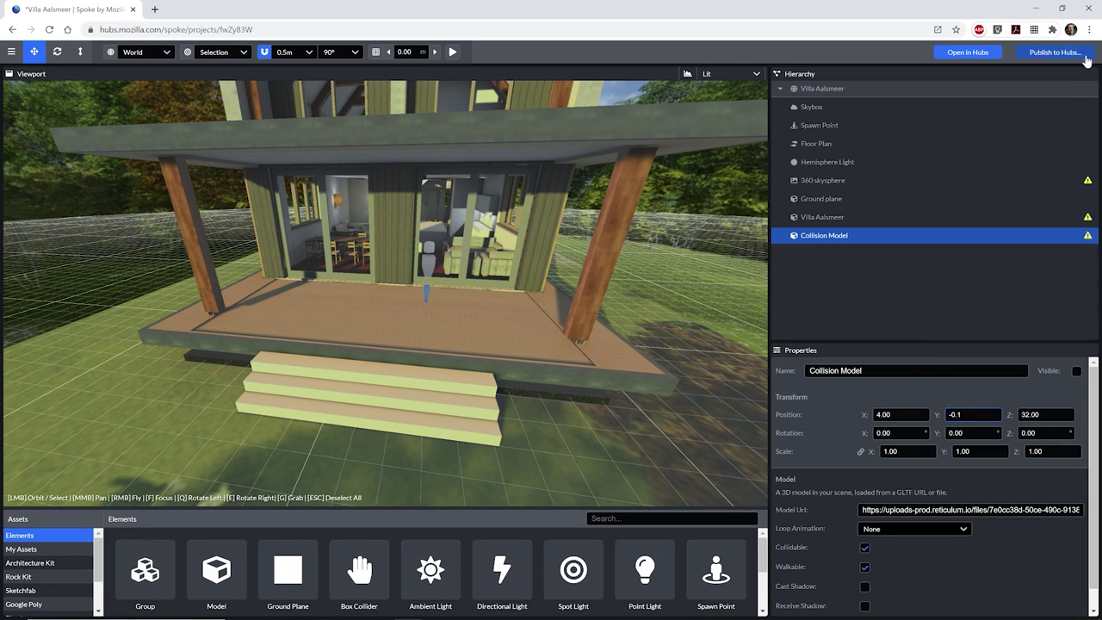
Step: Republish the scene to Hubs, then walk toward the kitchen island
left_click(1054, 52)
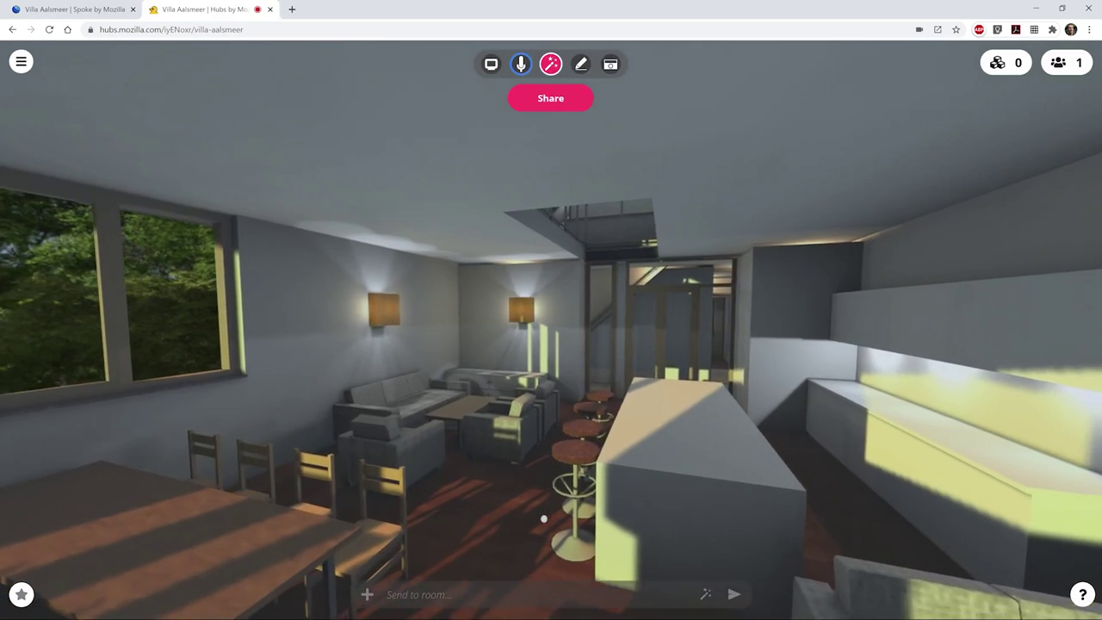
key("w")
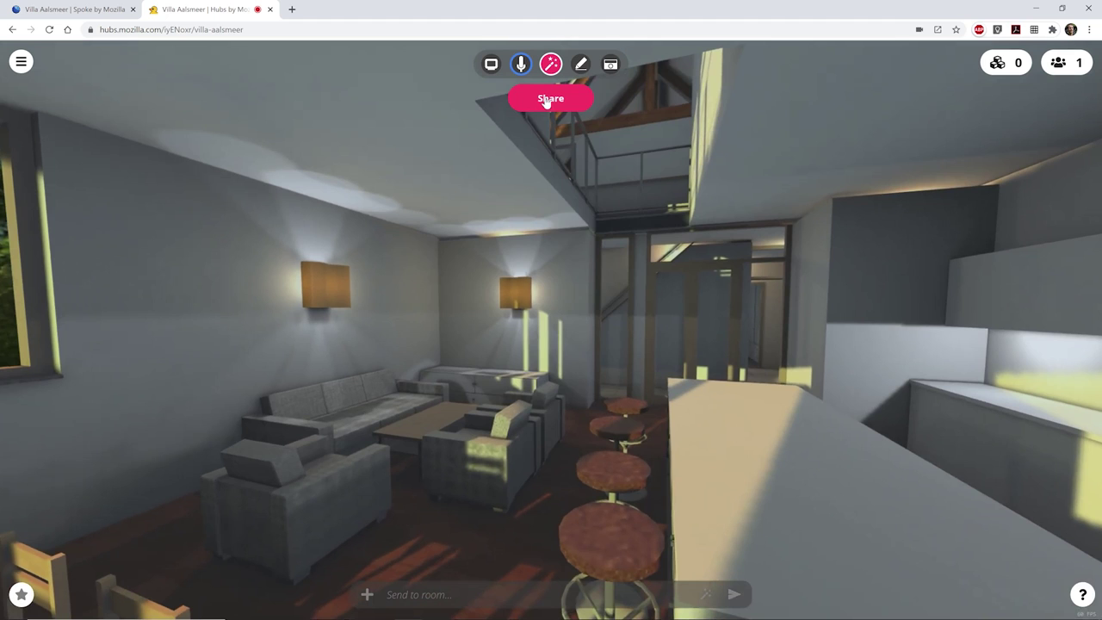
Step: Show the share link, then open Set Name & Avatar and browse the featured avatars
left_click(545, 100)
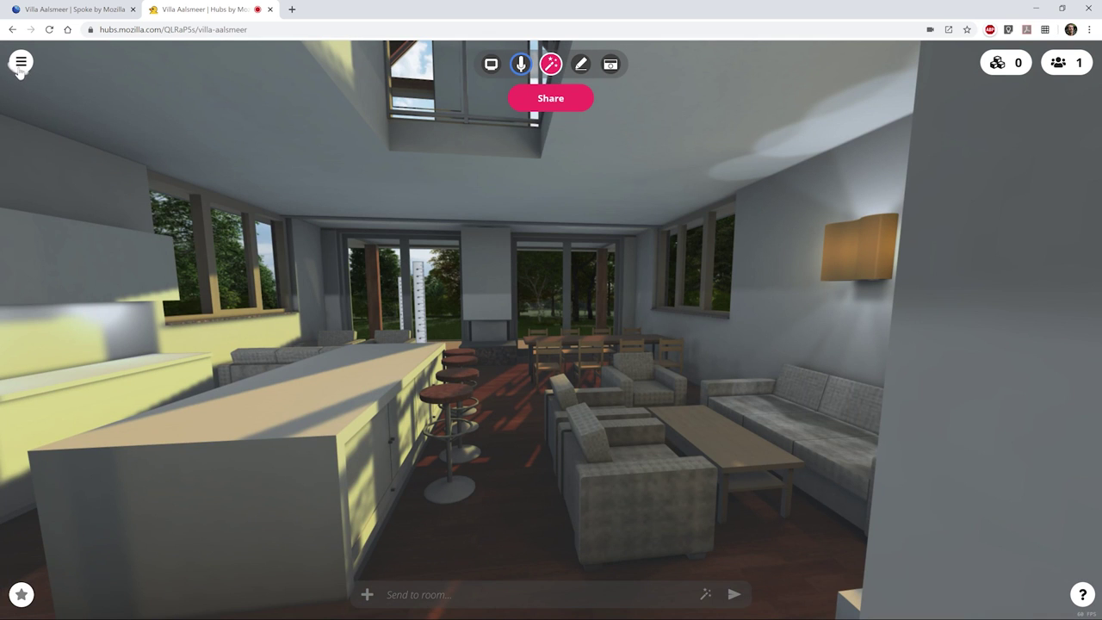
left_click(22, 62)
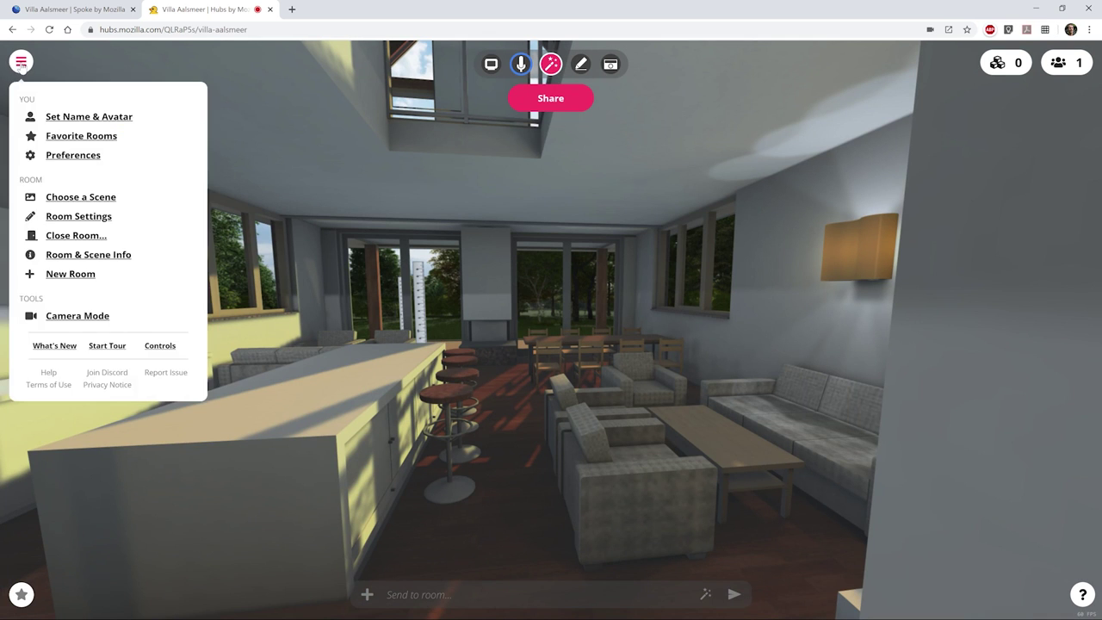
left_click(75, 117)
left_click(537, 490)
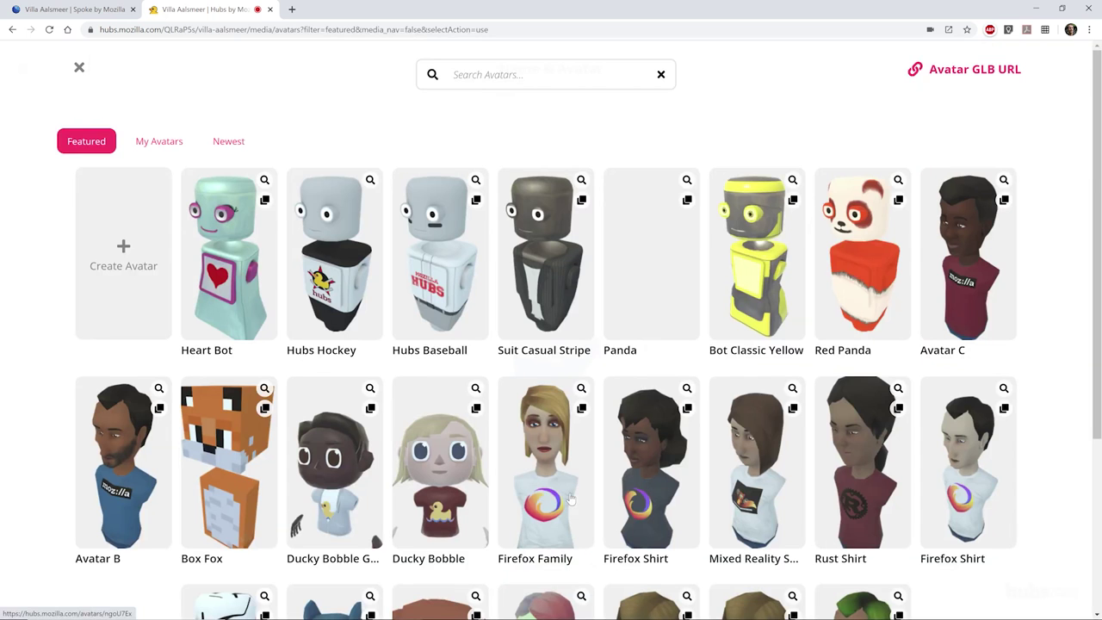
scroll(726, 419, "down", 3)
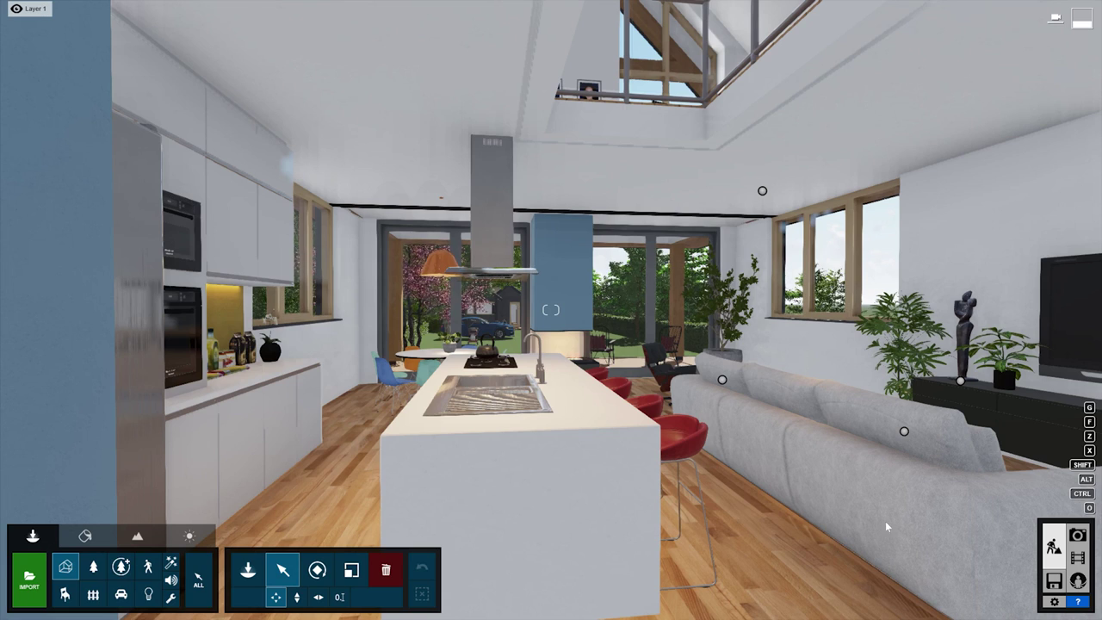
Step: In Lumion photo mode, preview saved views 52, 53 (attic office) and 54 (living room)
left_click(1076, 535)
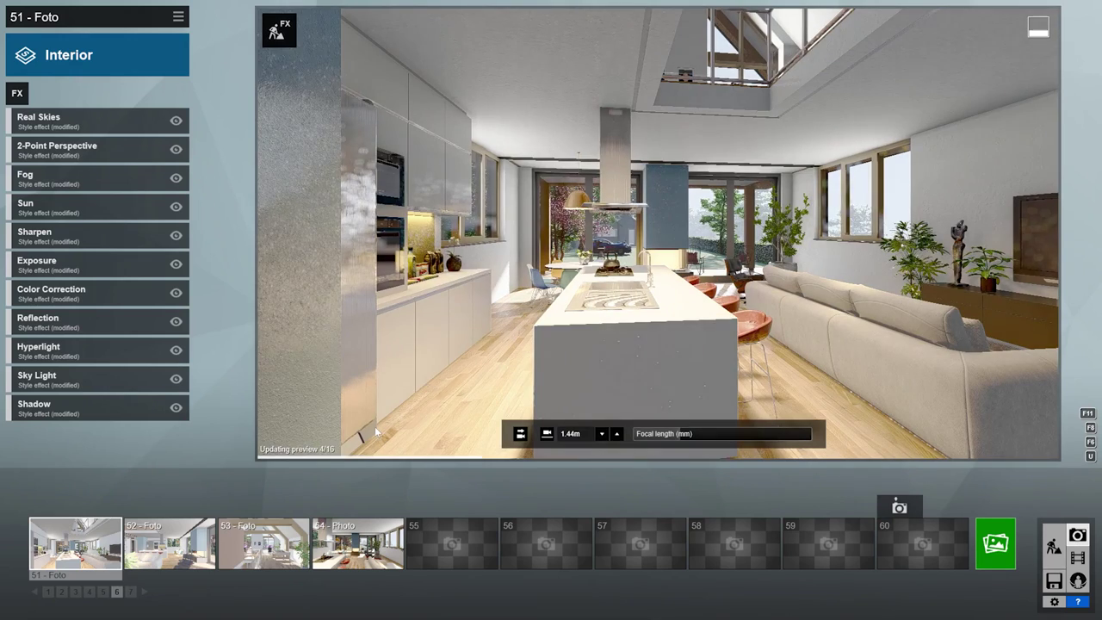
left_click(170, 542)
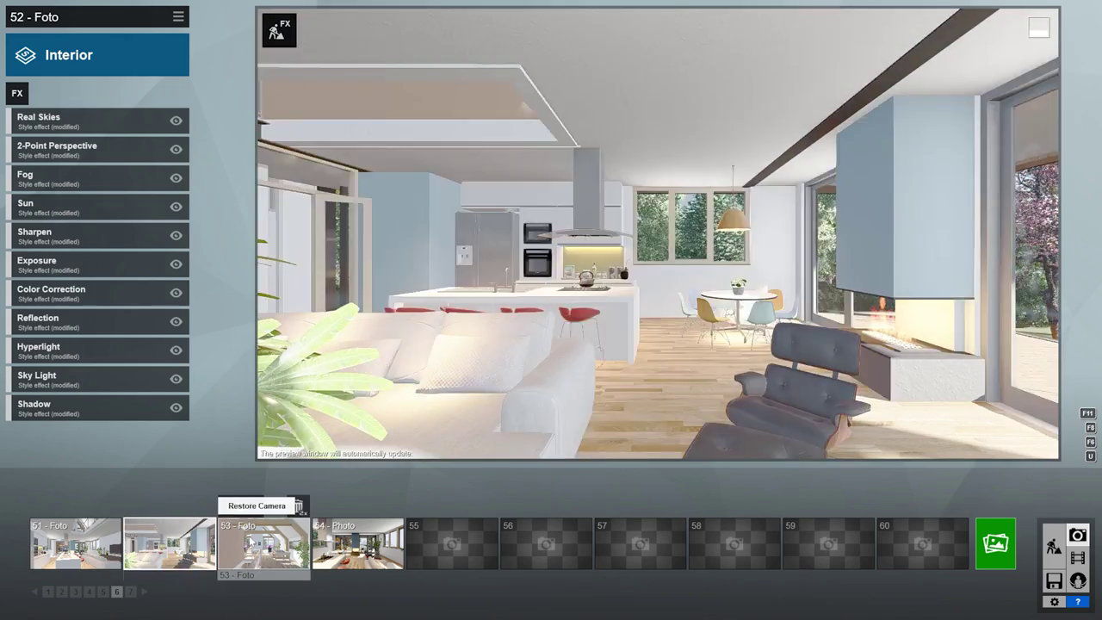
left_click(263, 543)
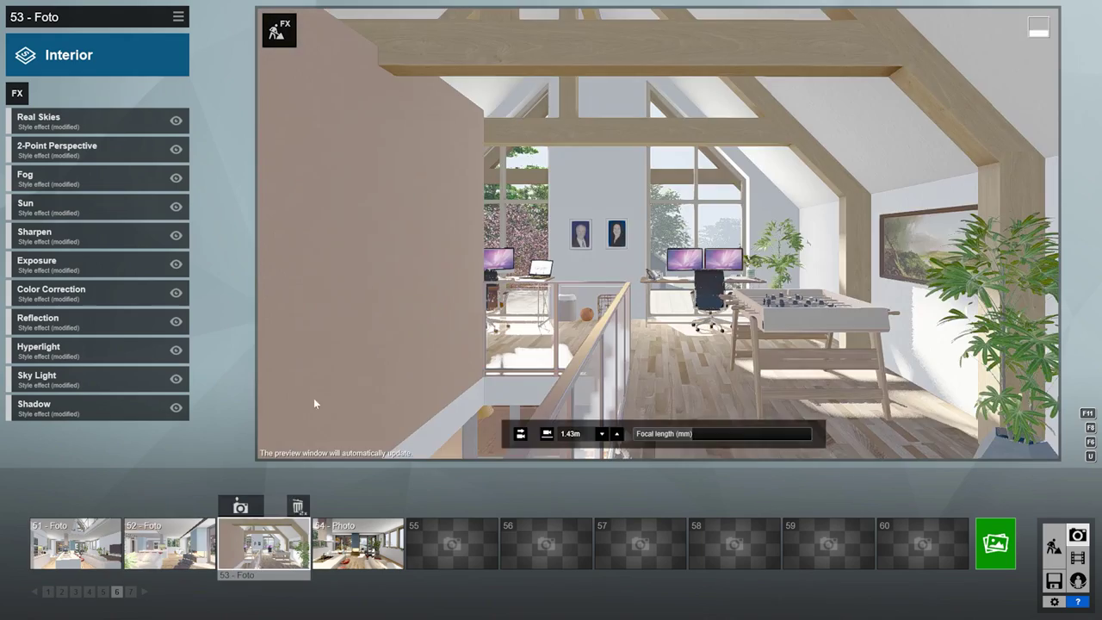
left_click(358, 543)
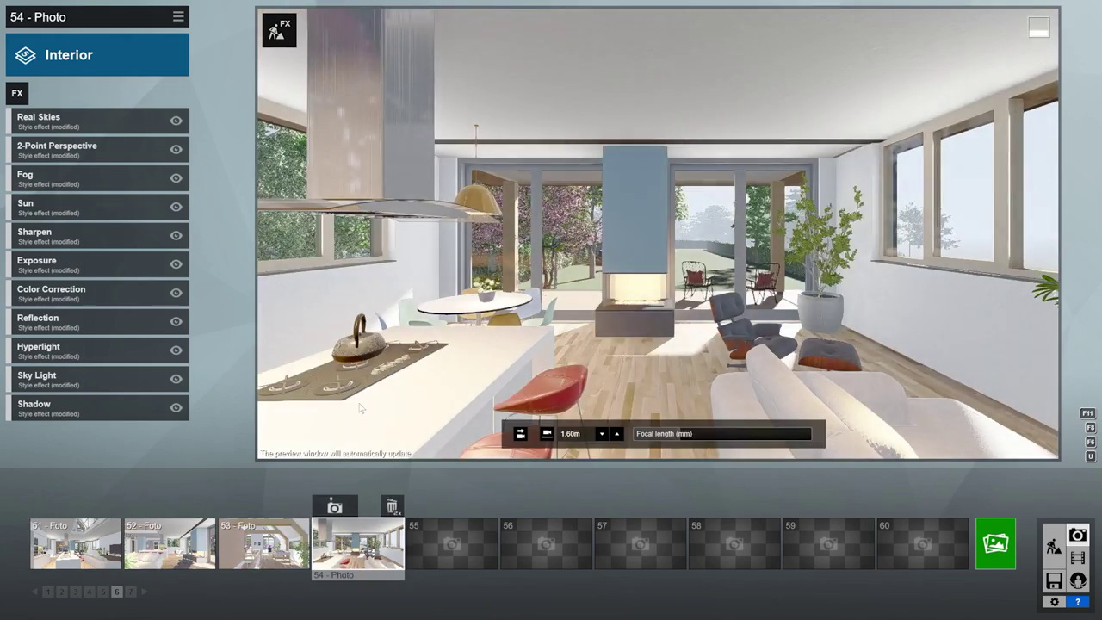